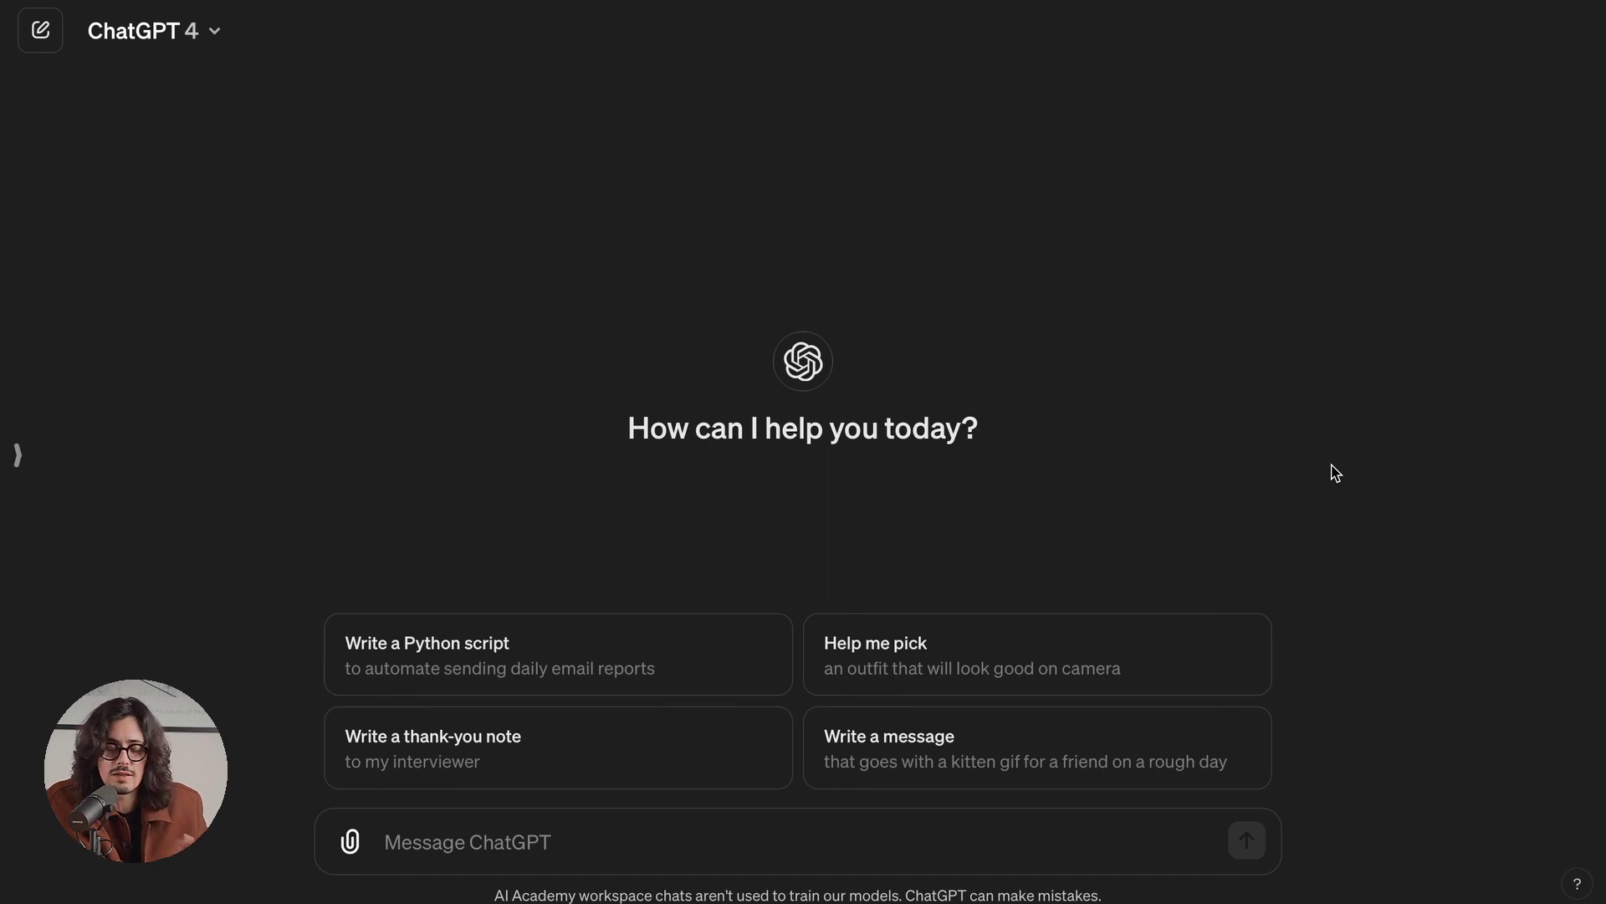
Step: Send the prompt "Write a thesis about the impact of AI in business"
click(737, 826)
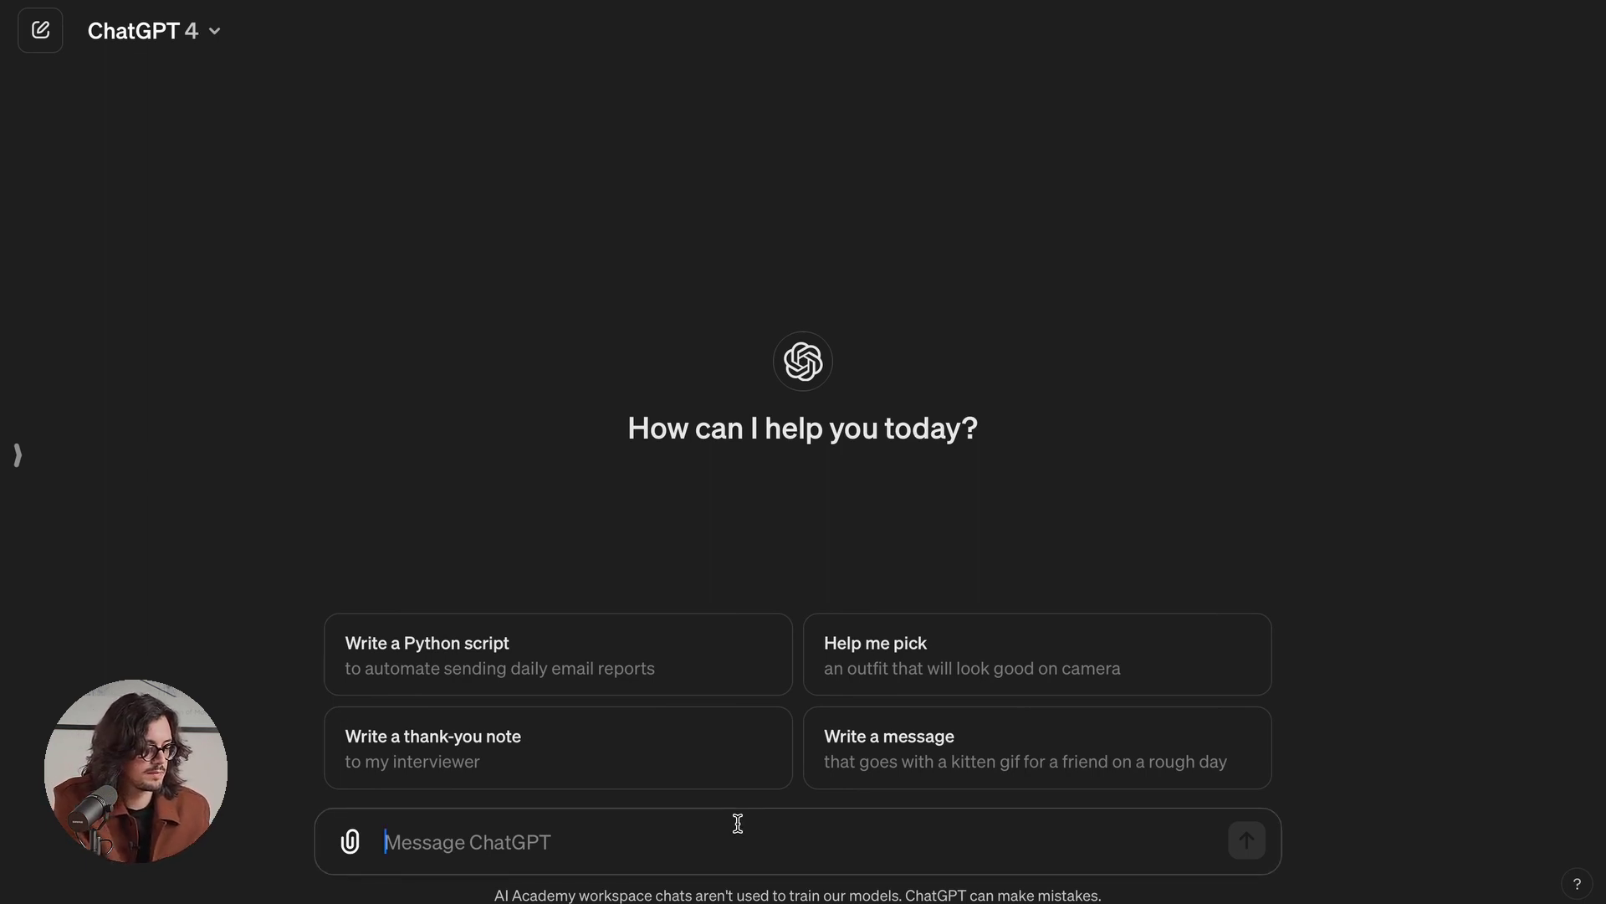
text(Write a thesis abou)
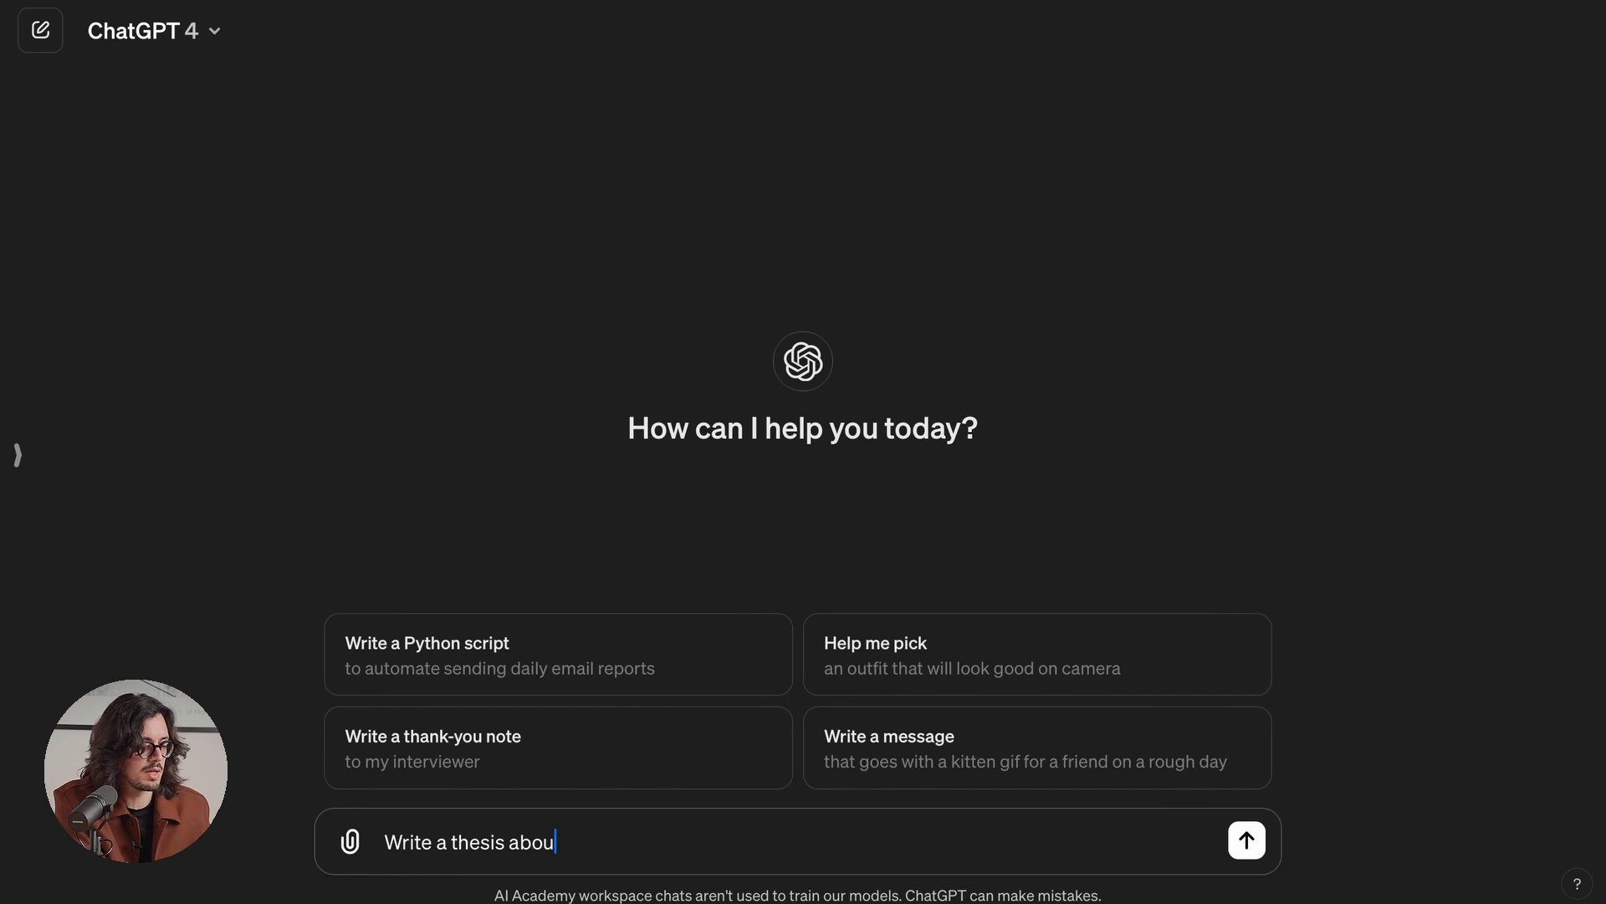
text(t the impact of AI in business)
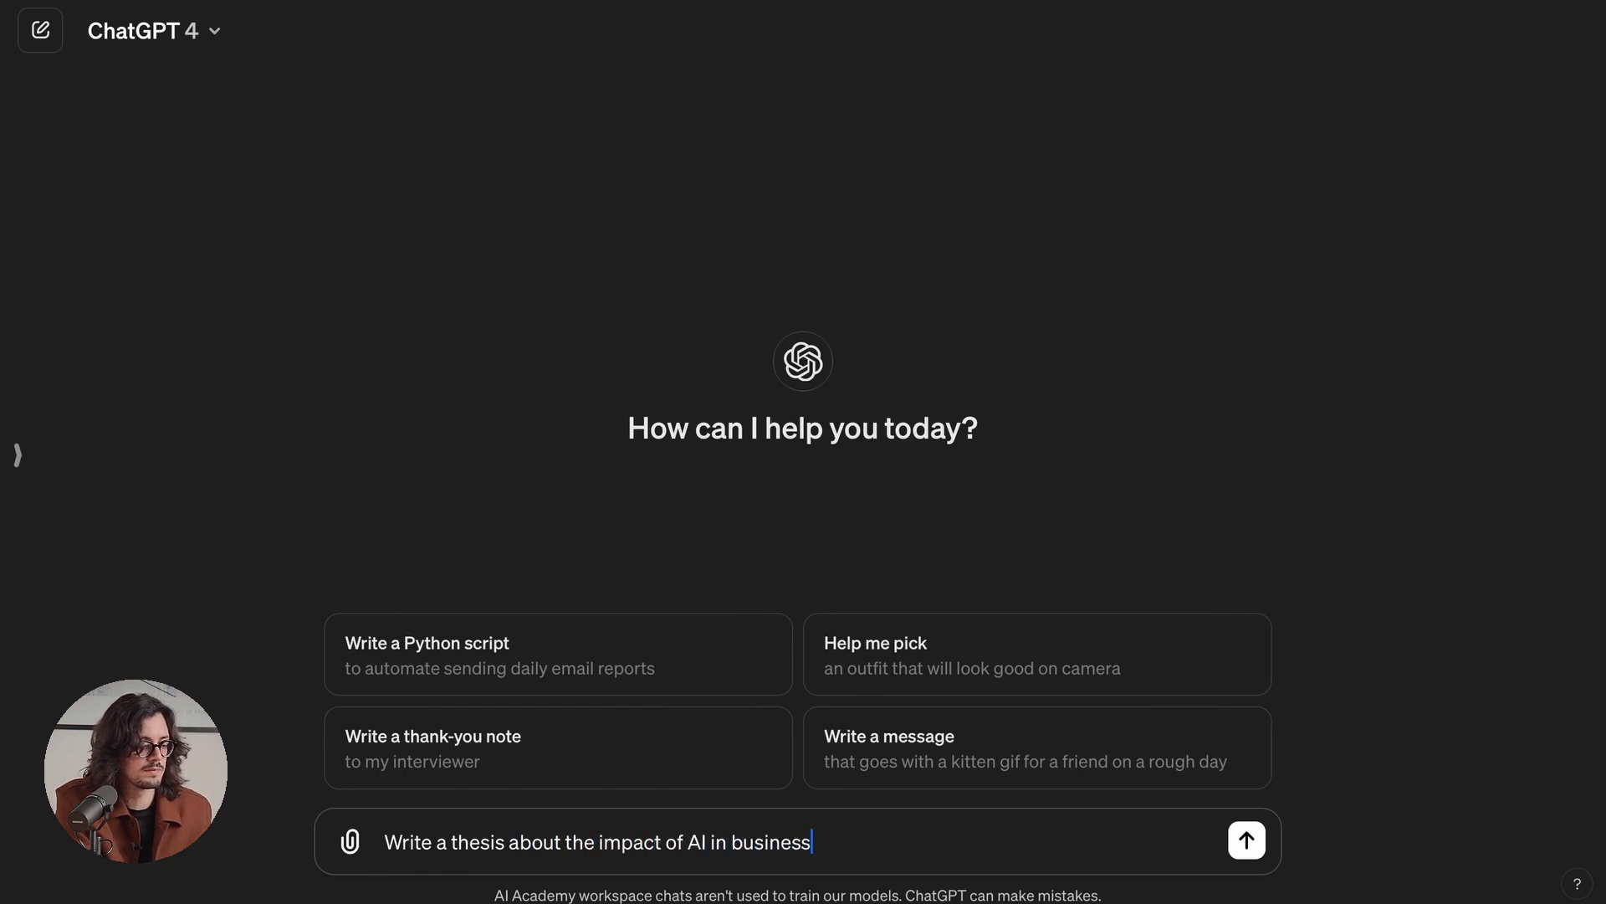
key(Return)
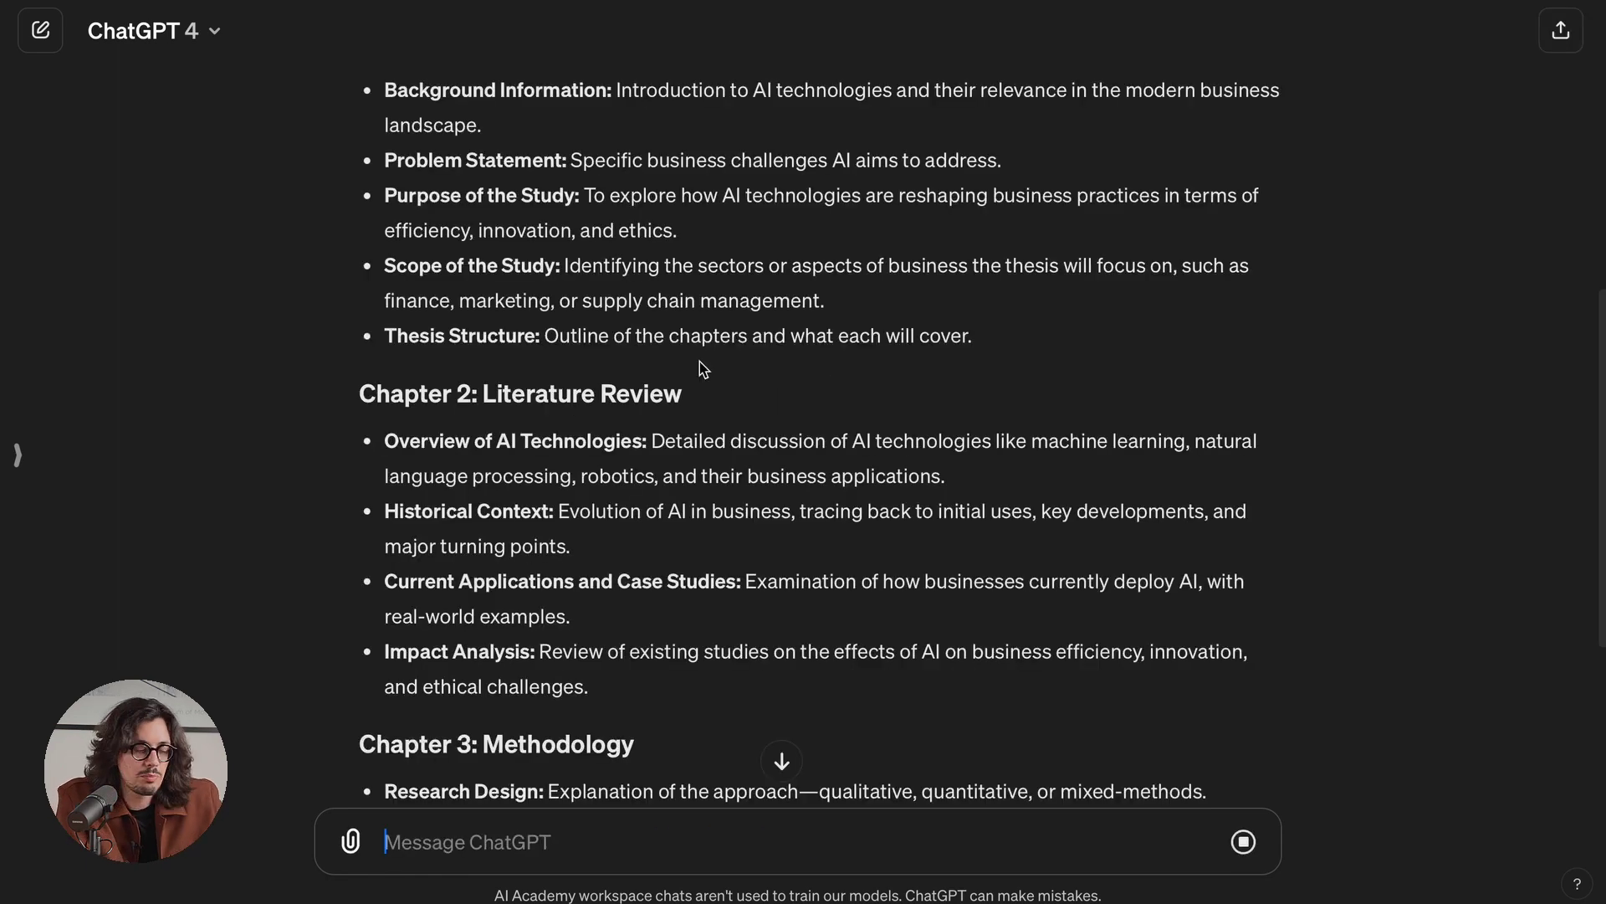
Step: Review the generated thesis outline to its end and send the follow-up "Write it now in its entirety"
scroll(700, 361, down, 5)
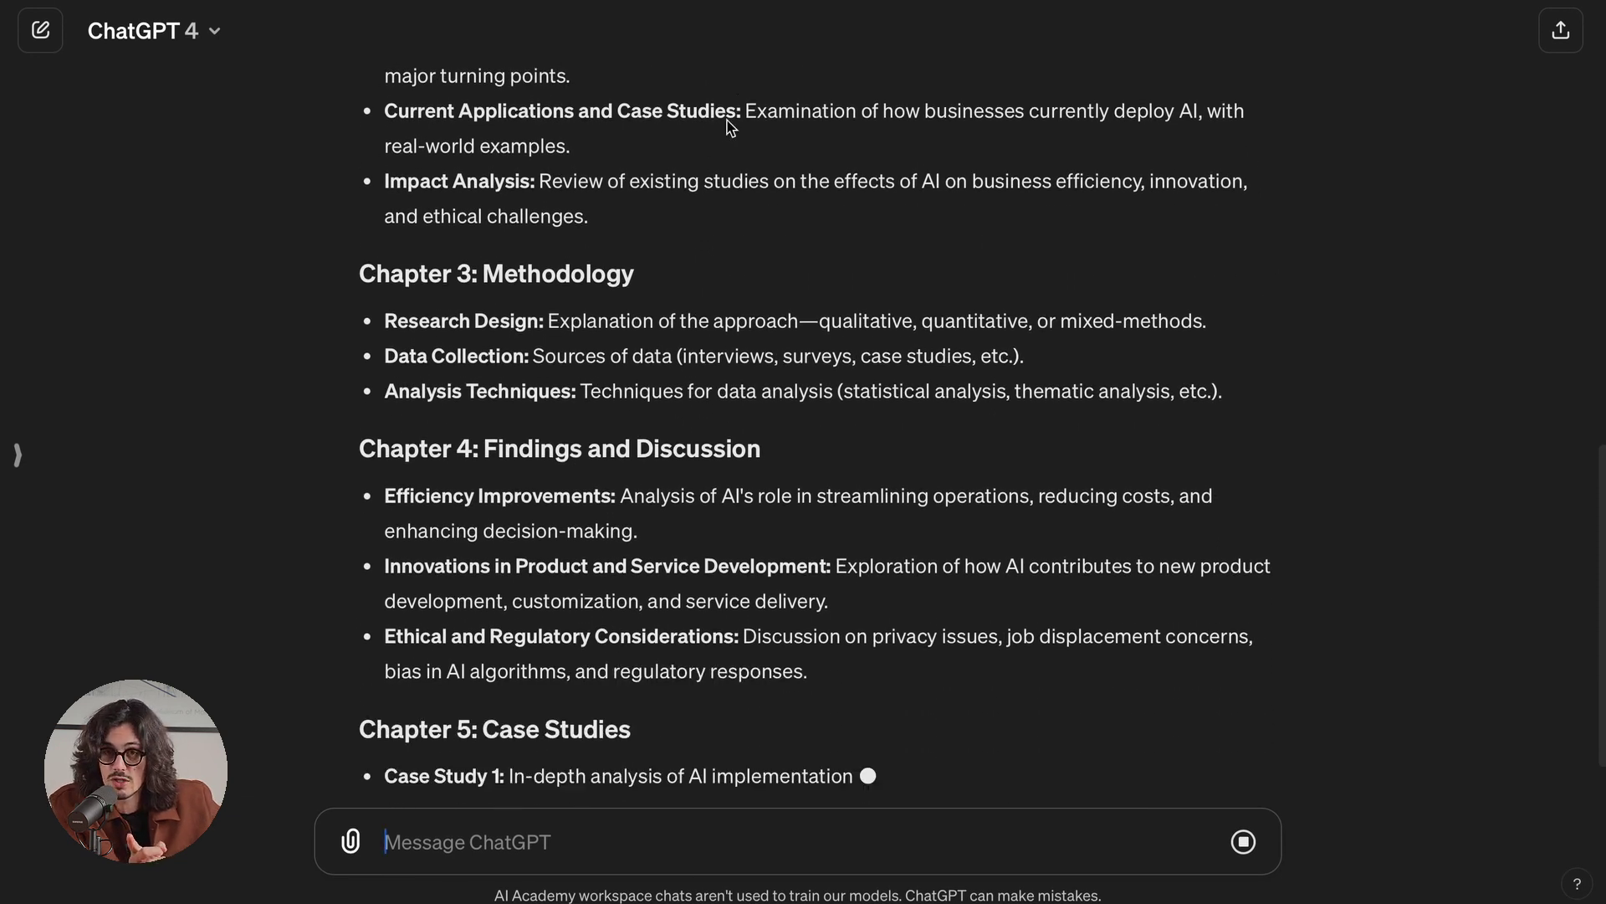
scroll(727, 127, down, 1)
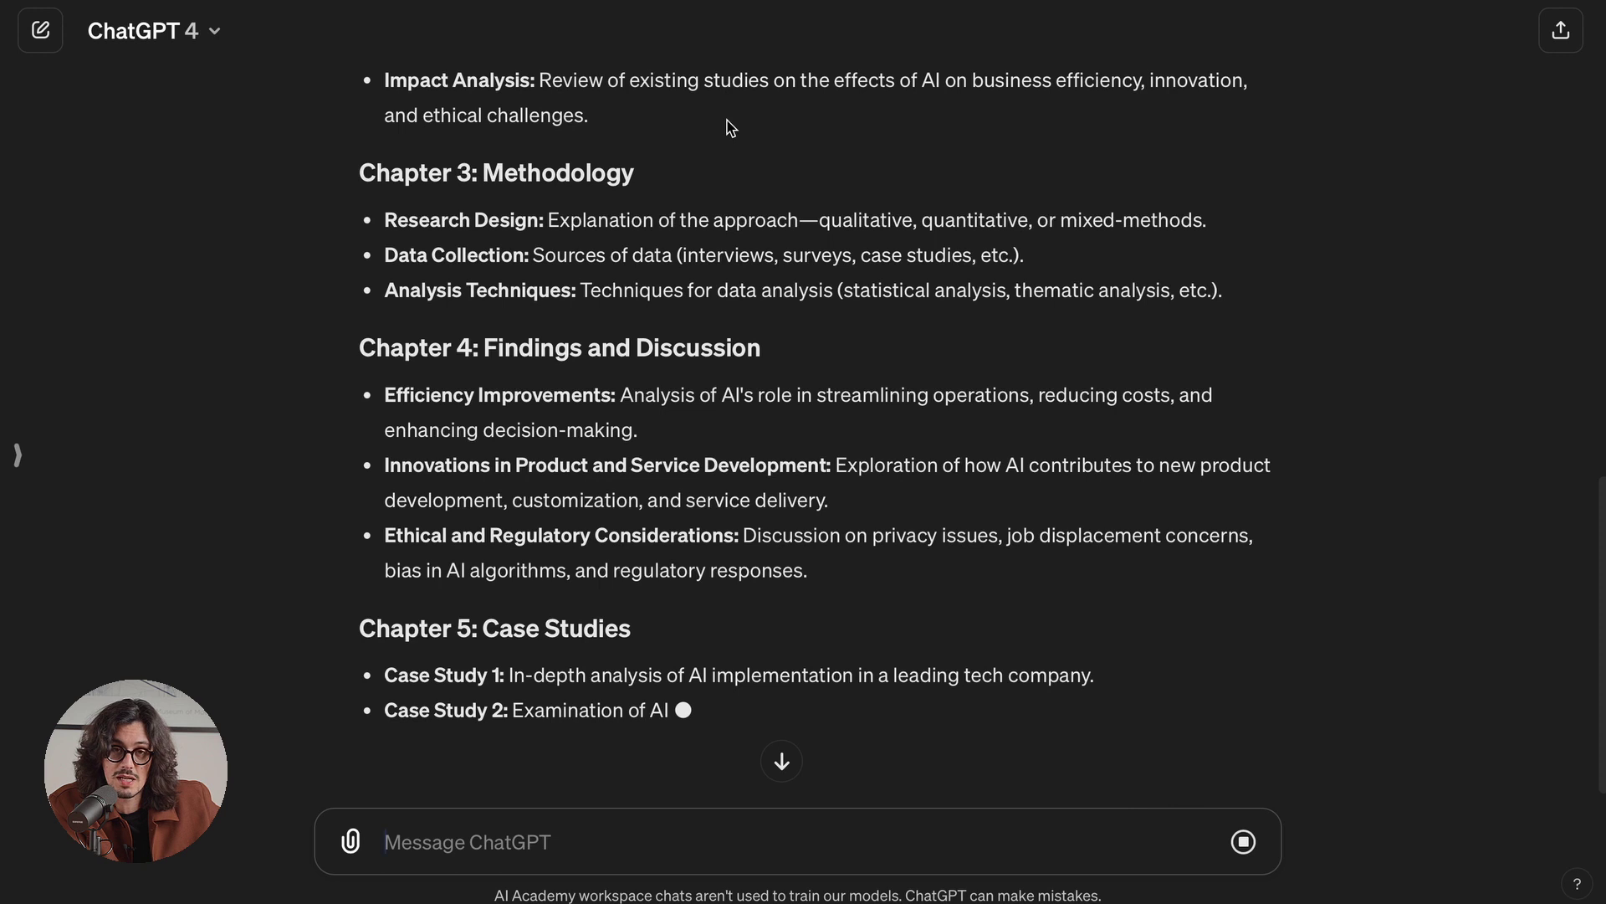
scroll(728, 125, down, 1)
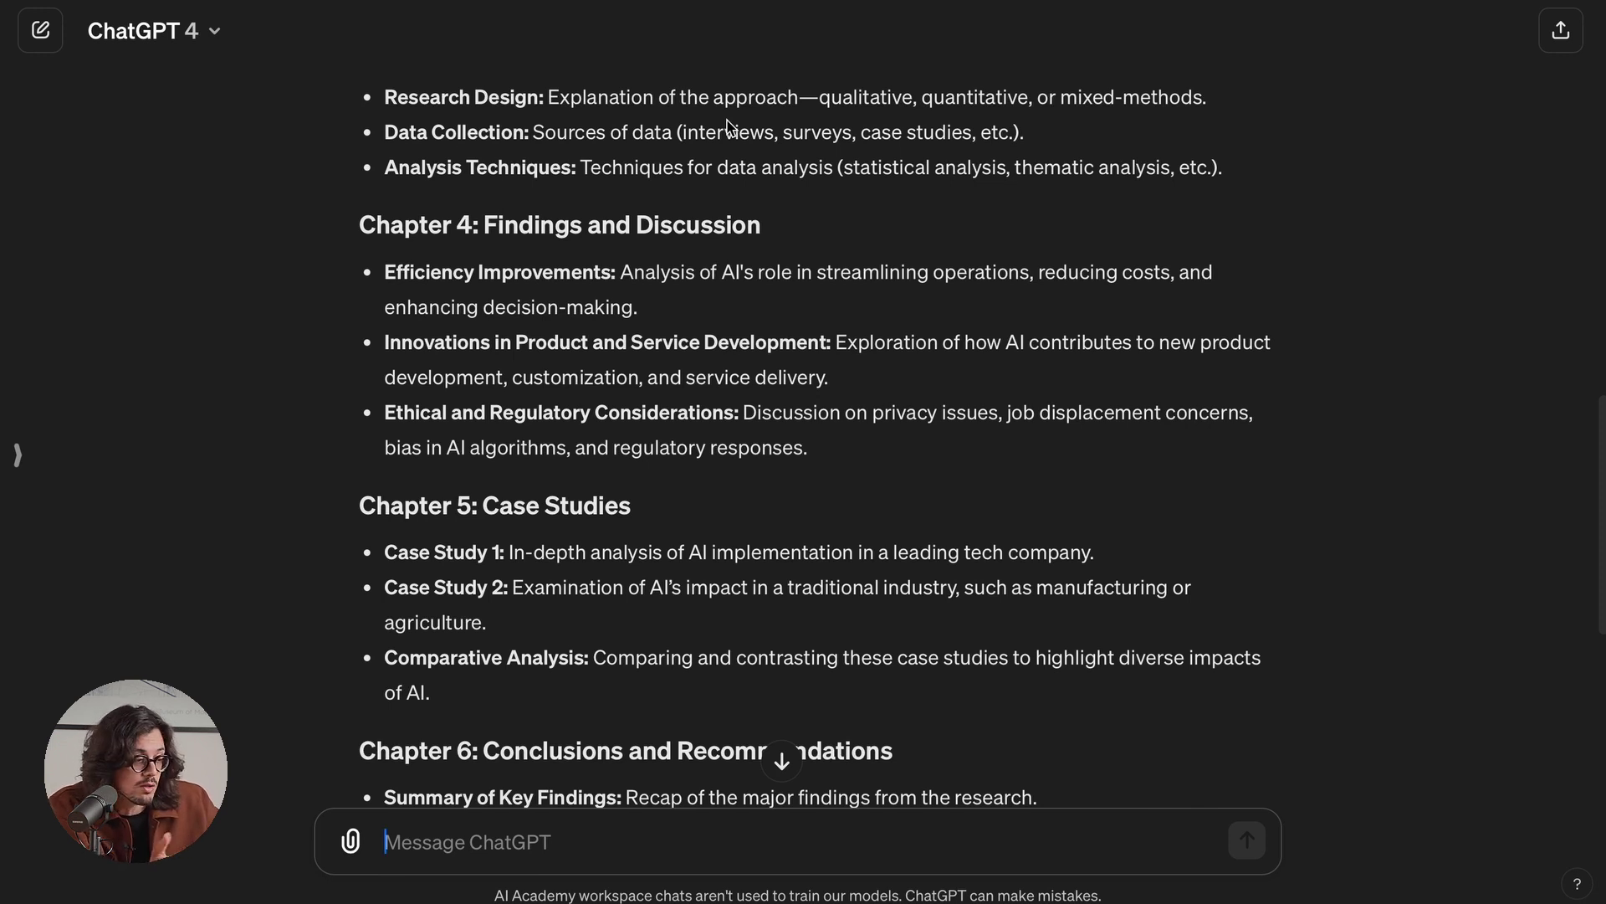
scroll(797, 329, down, 6)
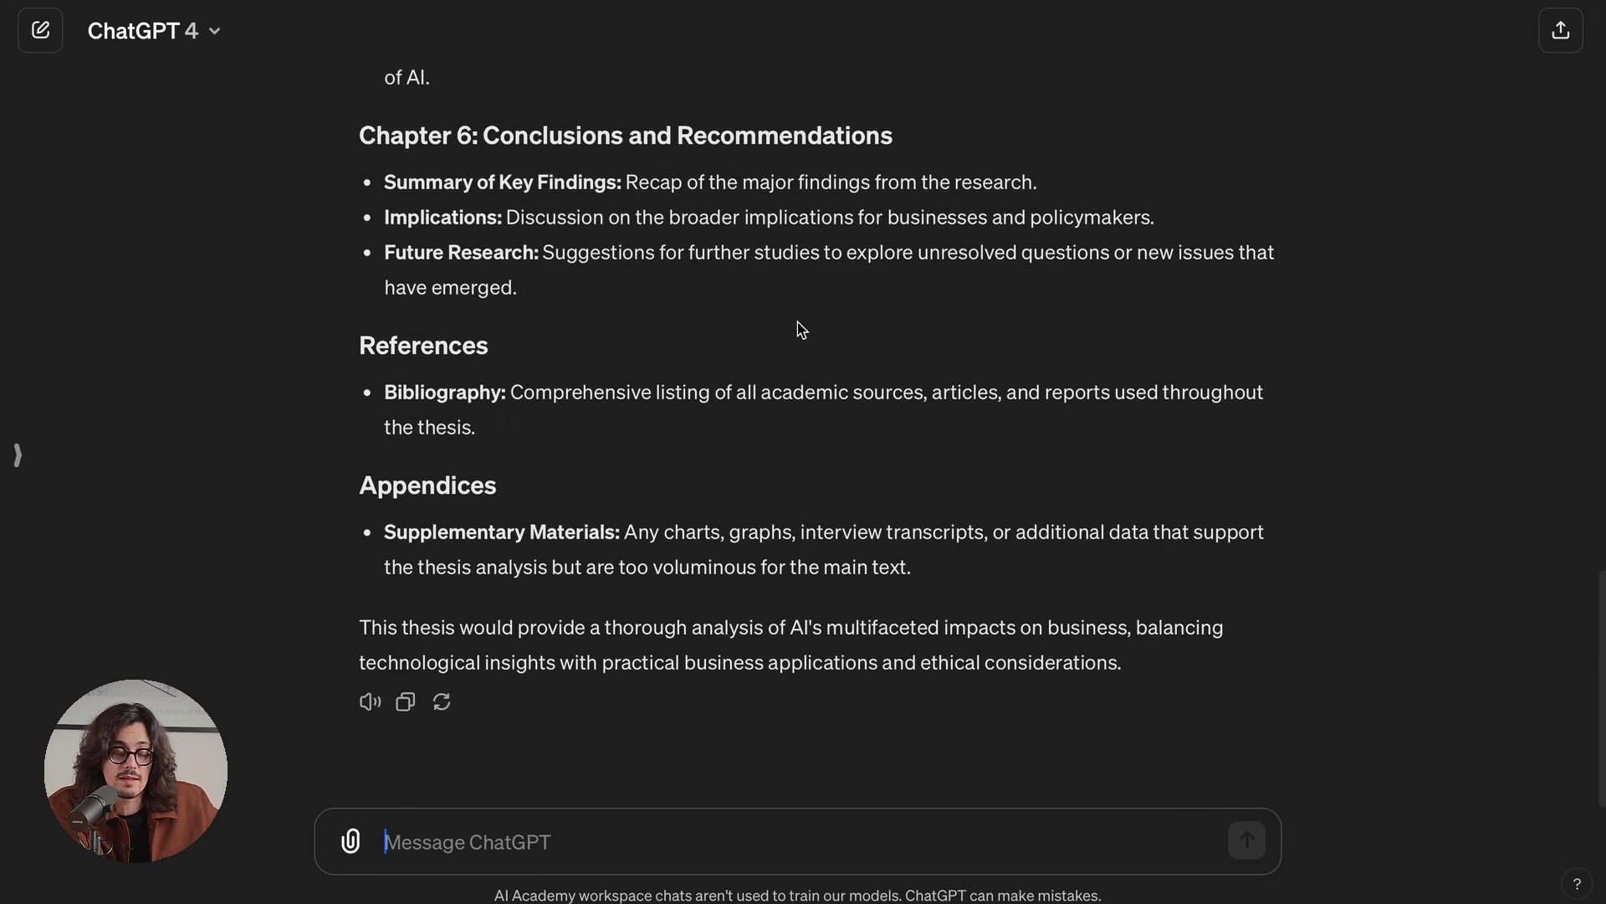
scroll(798, 330, up, 1)
click(651, 852)
text(W)
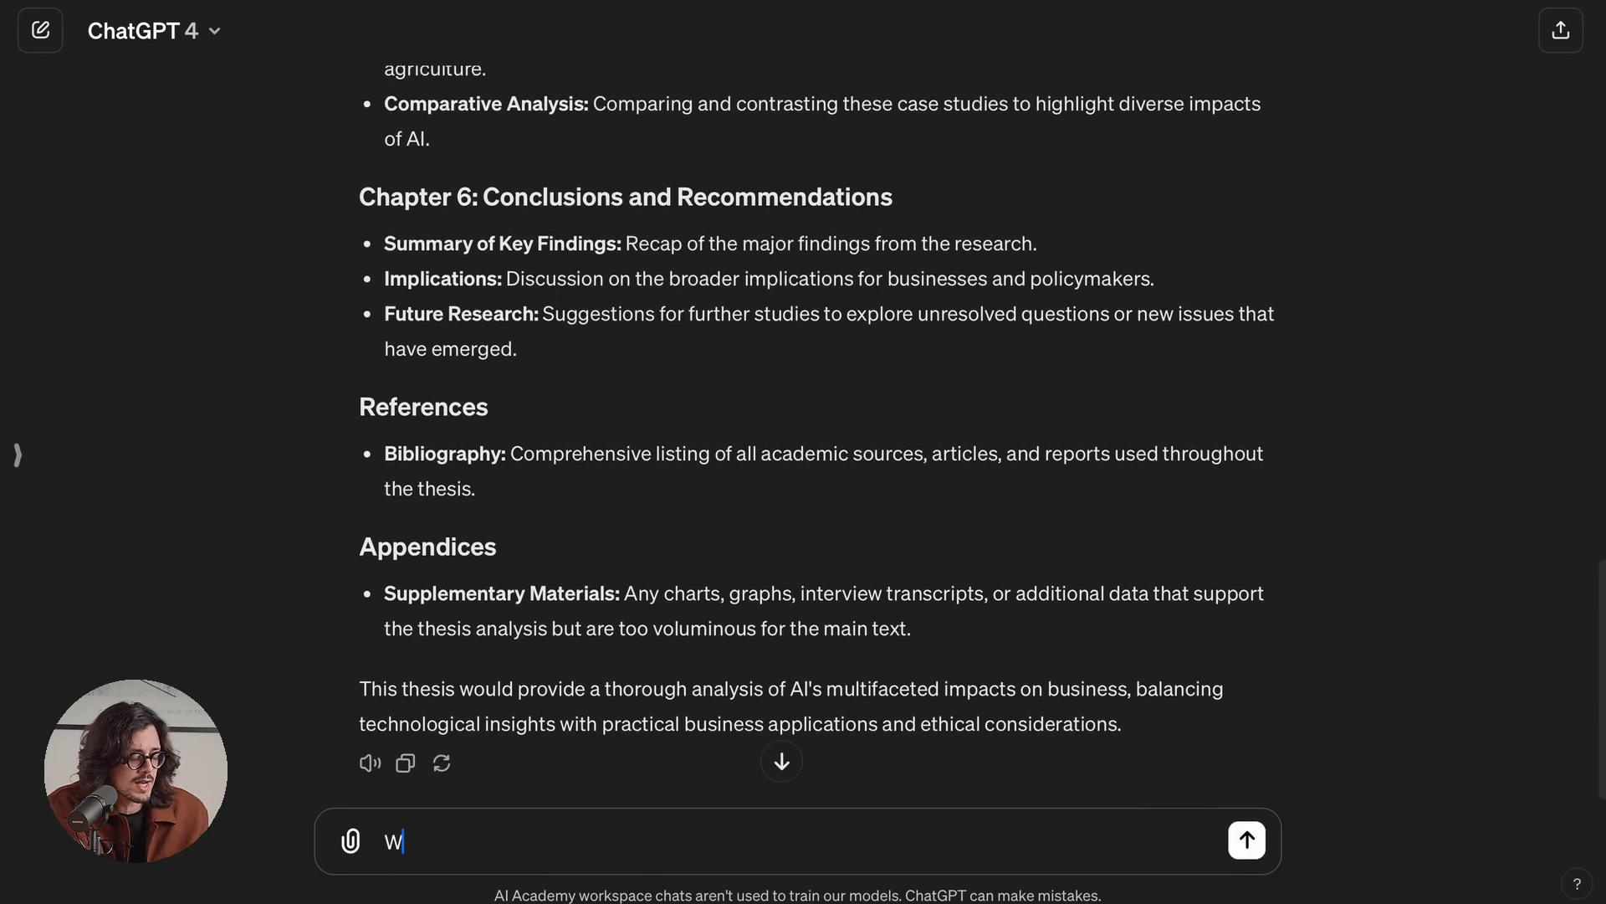
text(rite it now in its entirety)
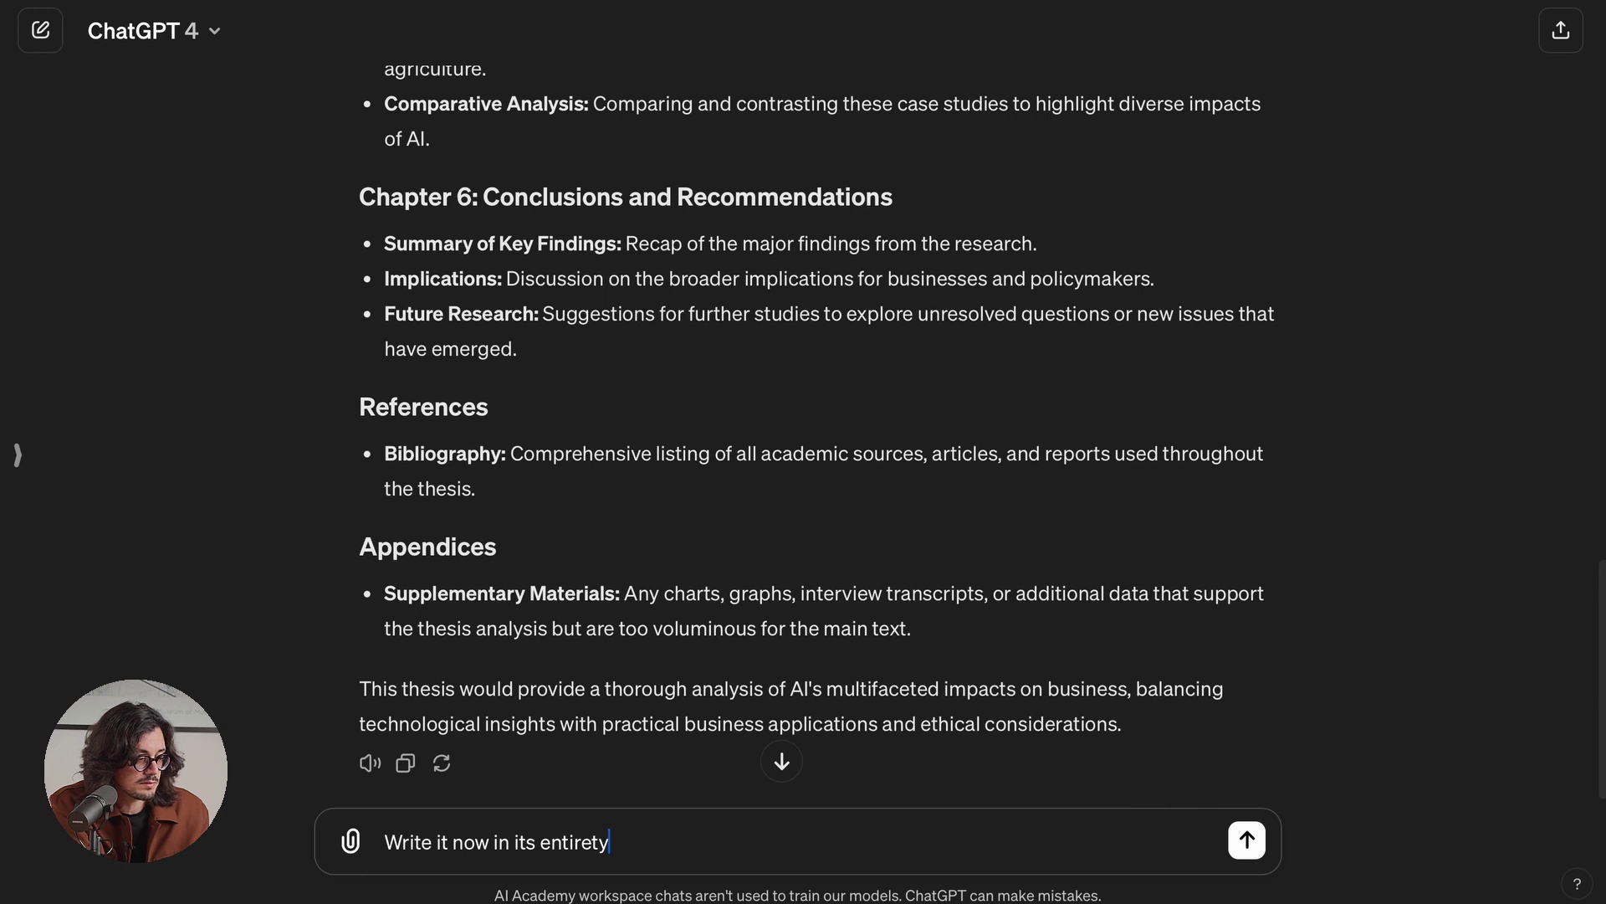
key(Return)
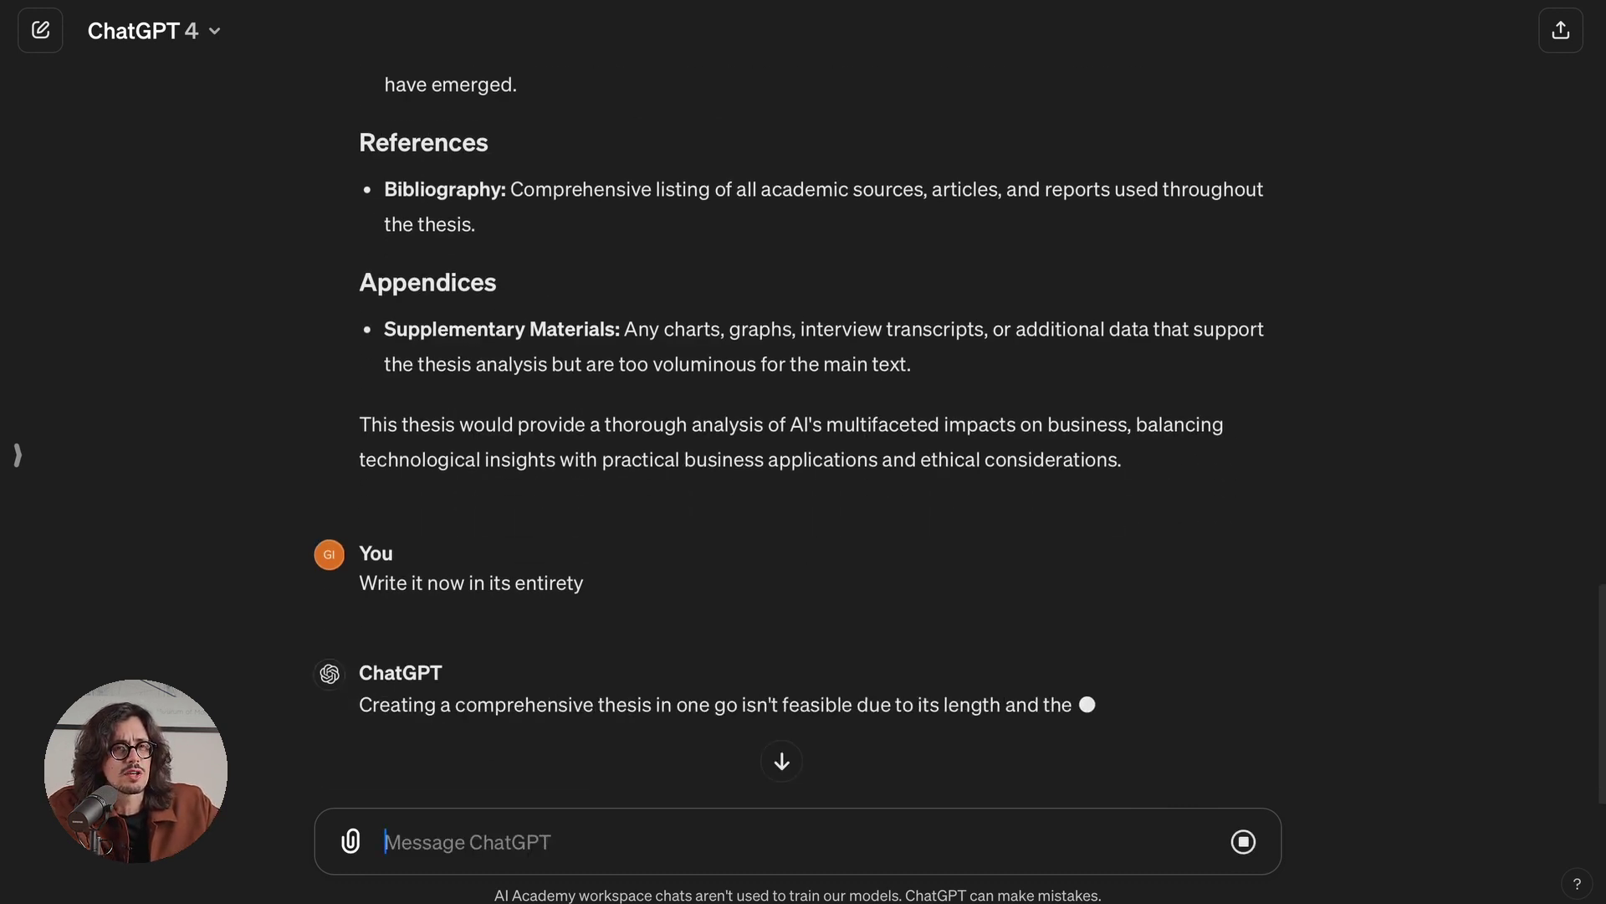
Step: Review the reply and its Chapter 1 draft, and start a new chat
scroll(728, 588, down, 5)
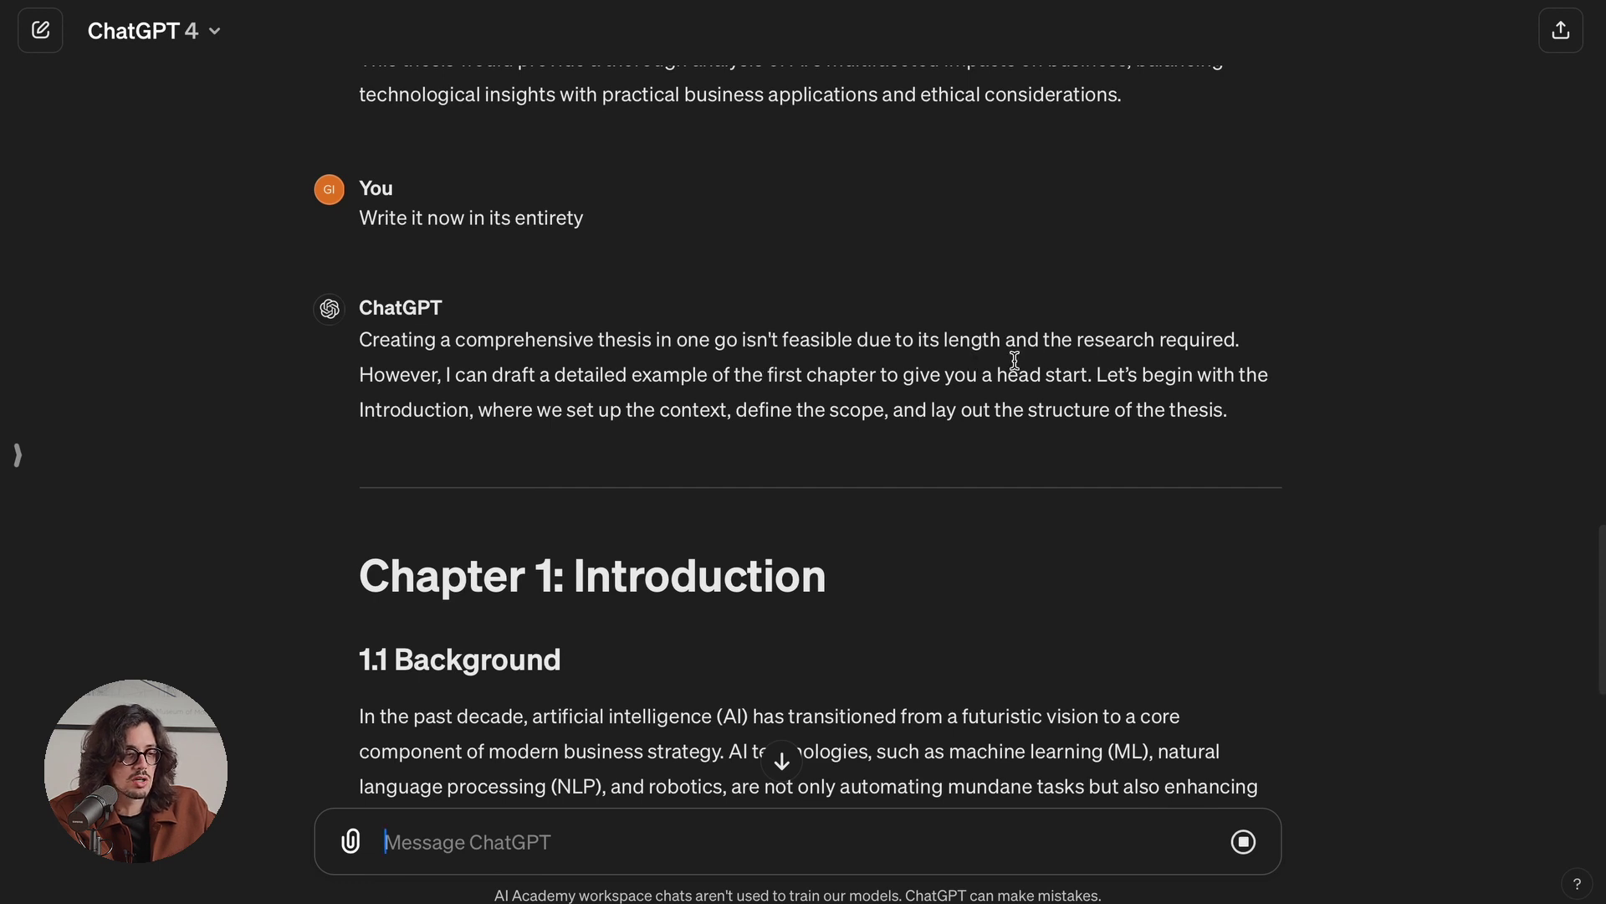
scroll(1004, 360, down, 5)
scroll(1003, 357, down, 2)
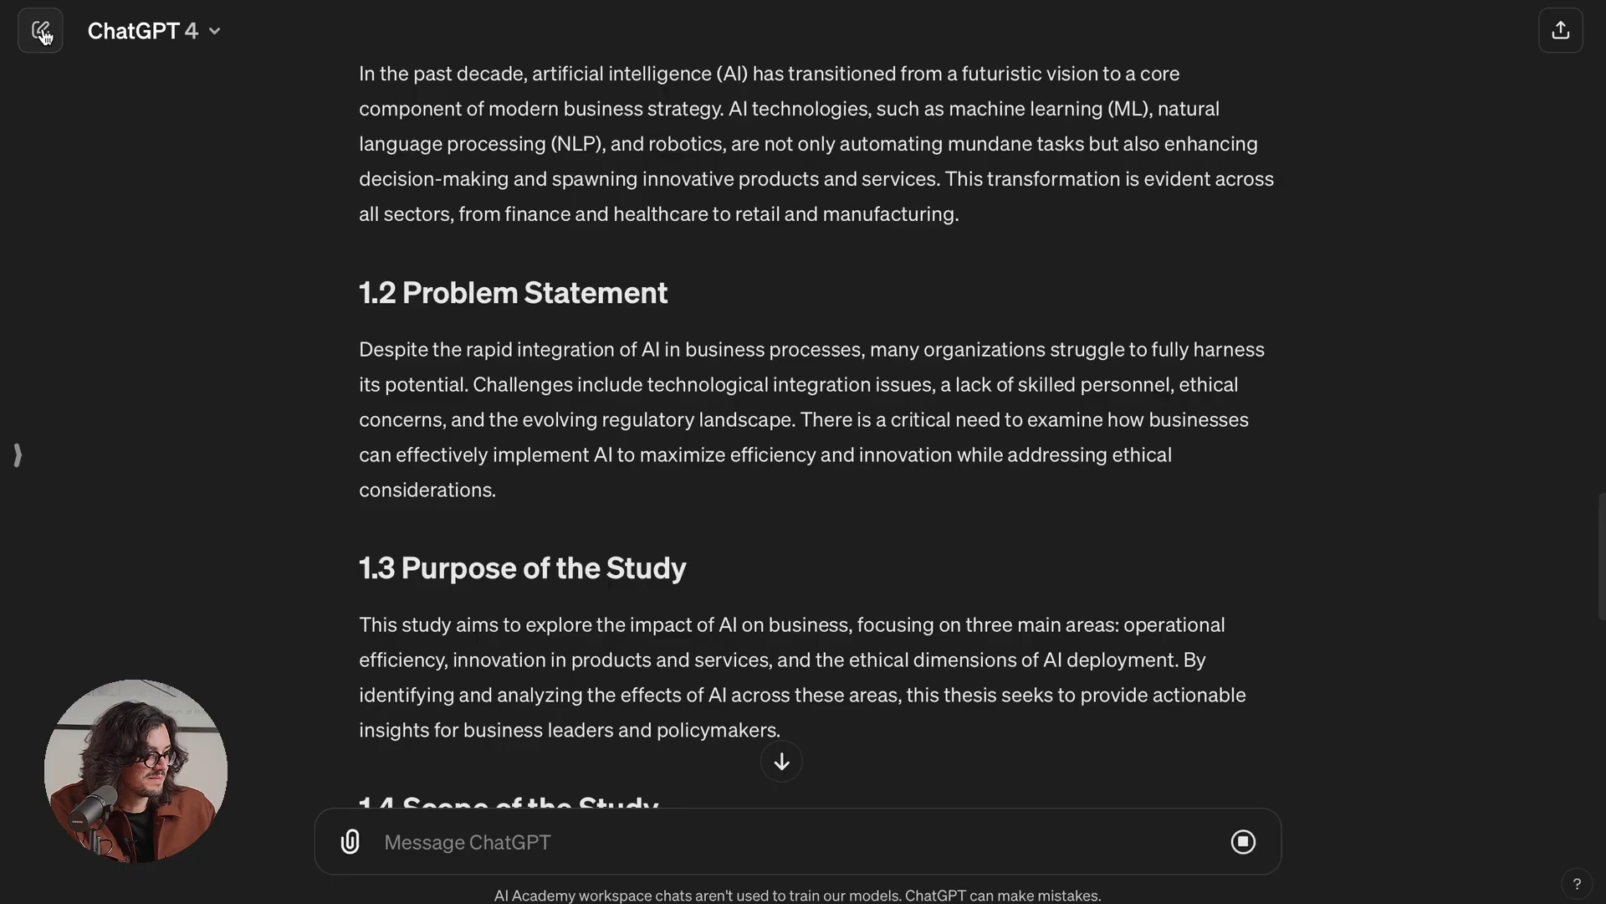
key(ctrl+shift+o)
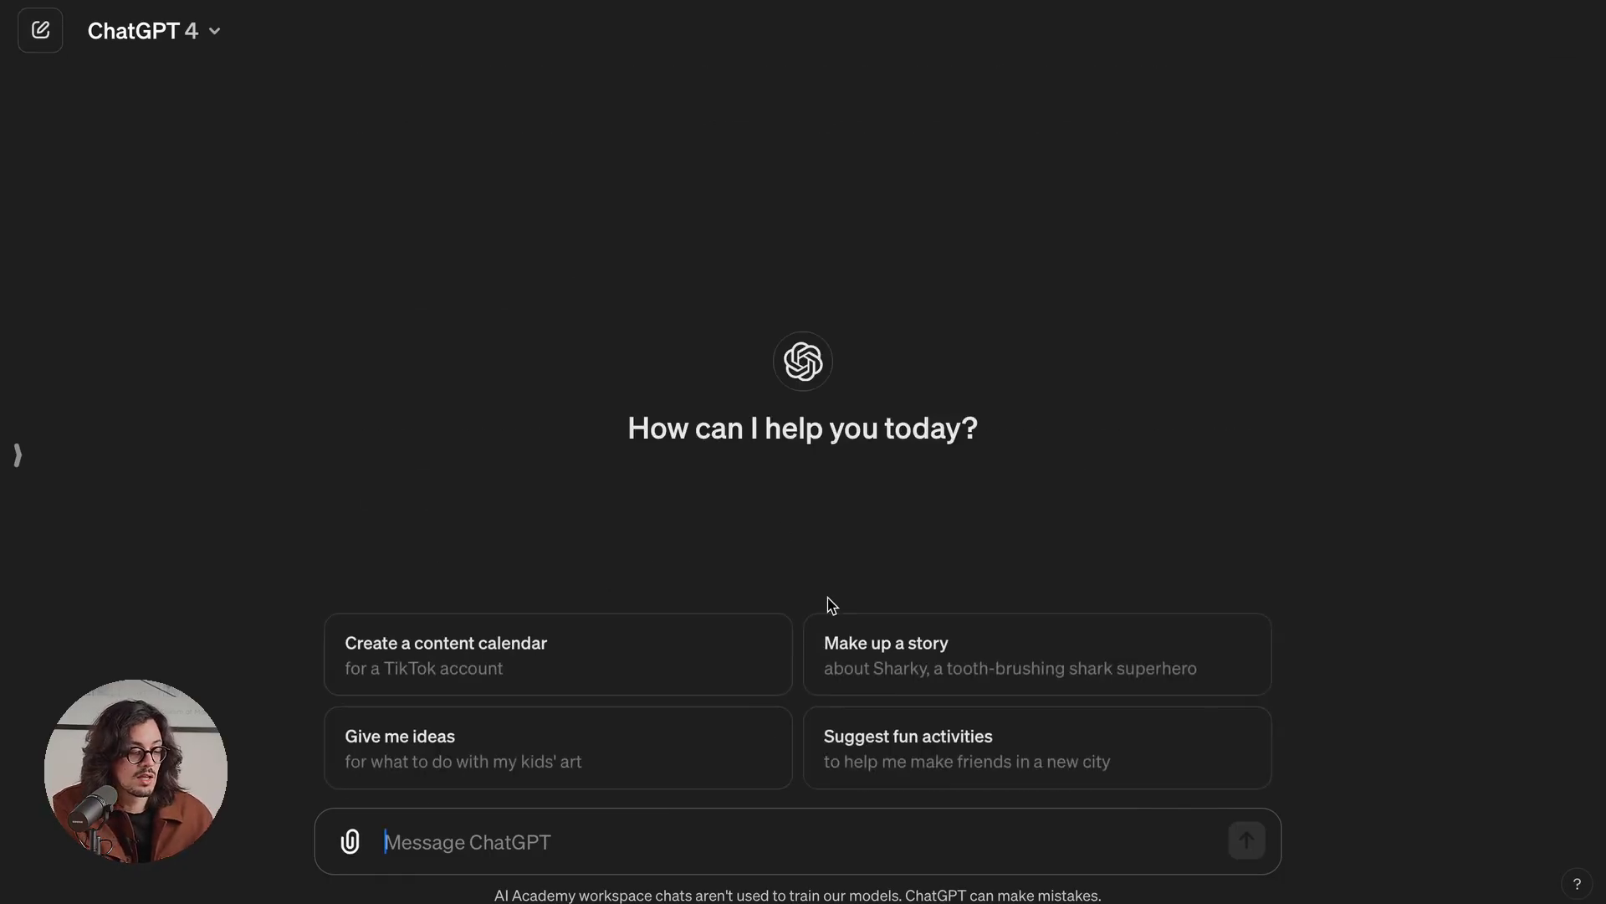
Step: Enter "Act as a writing assistant. You work me, an AI expert who needs to write a small thesis about the impact of AI in business"
text(Ac)
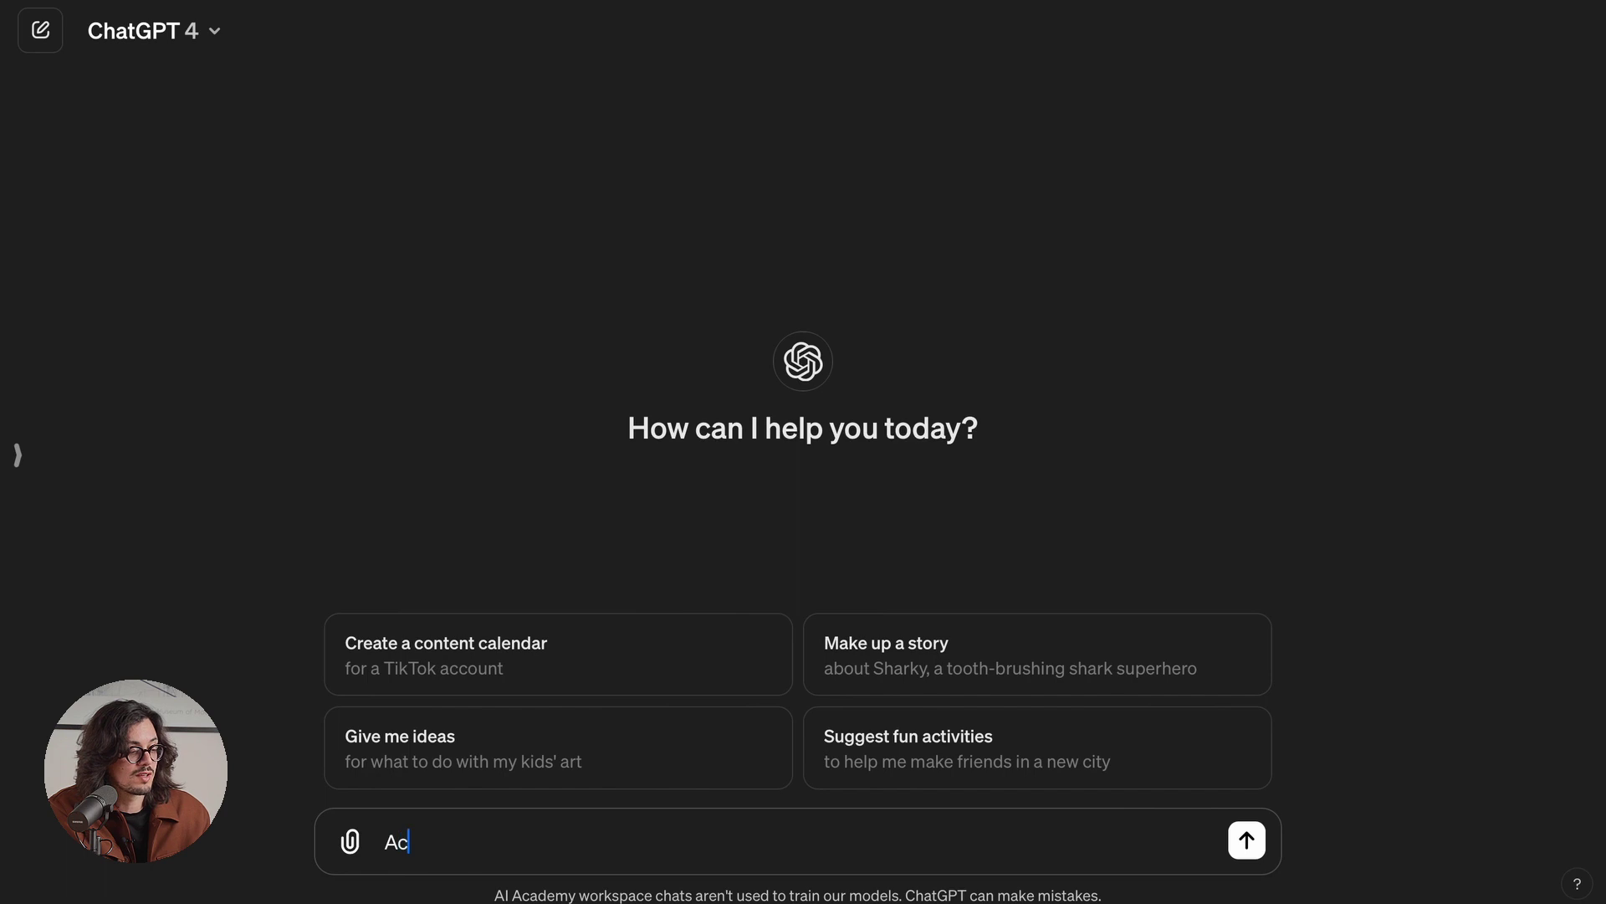
text(t as a wr)
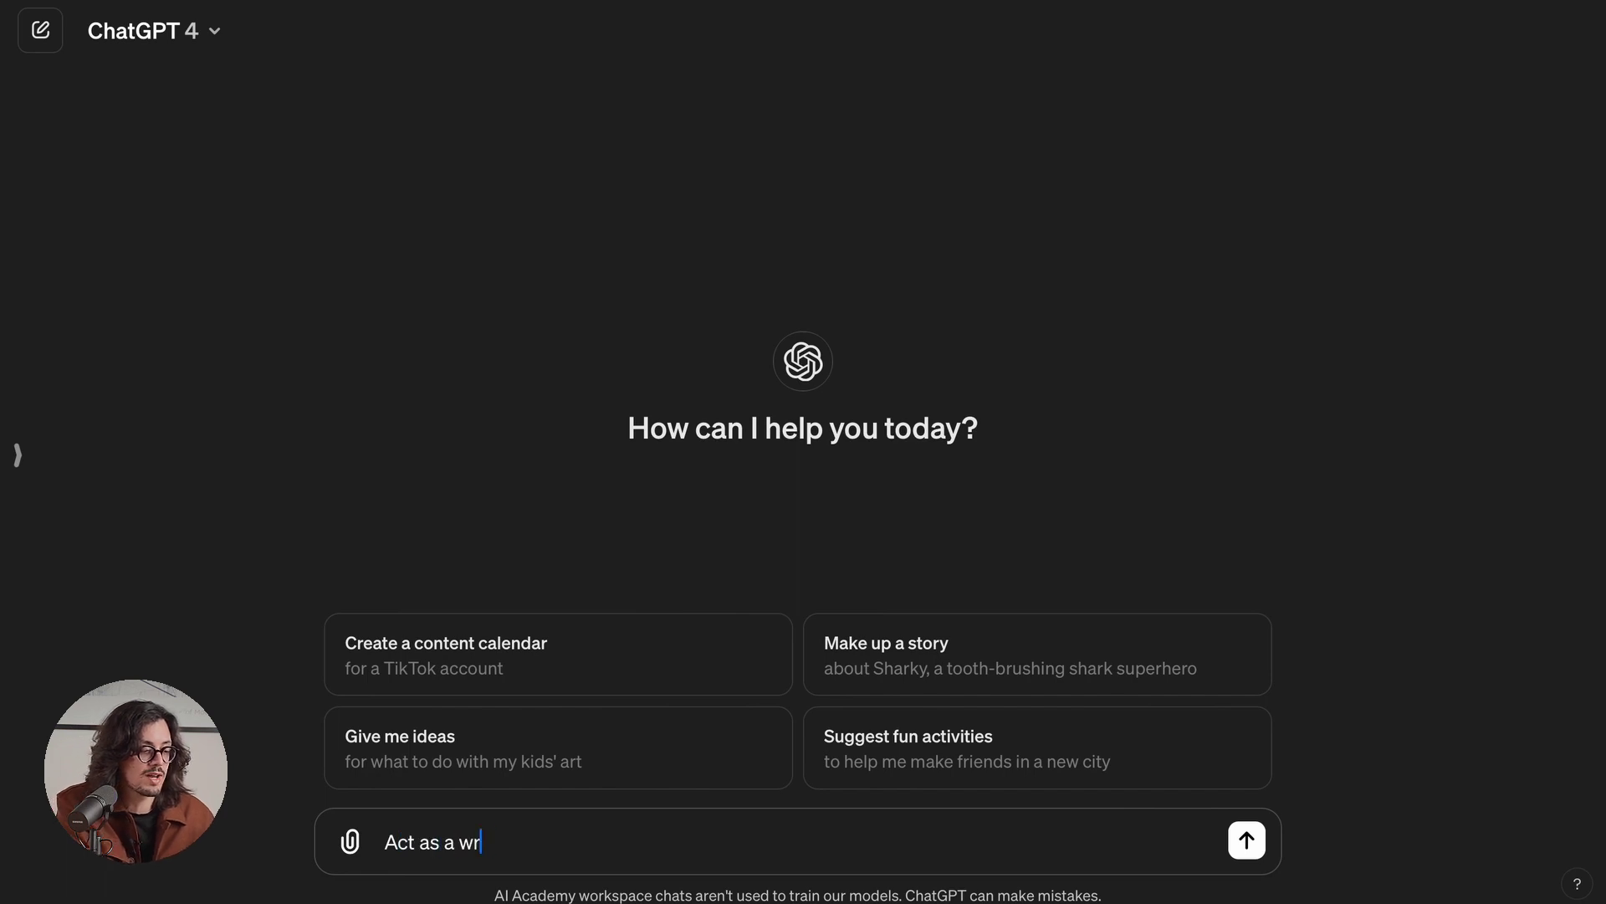
text(iting assistant. You)
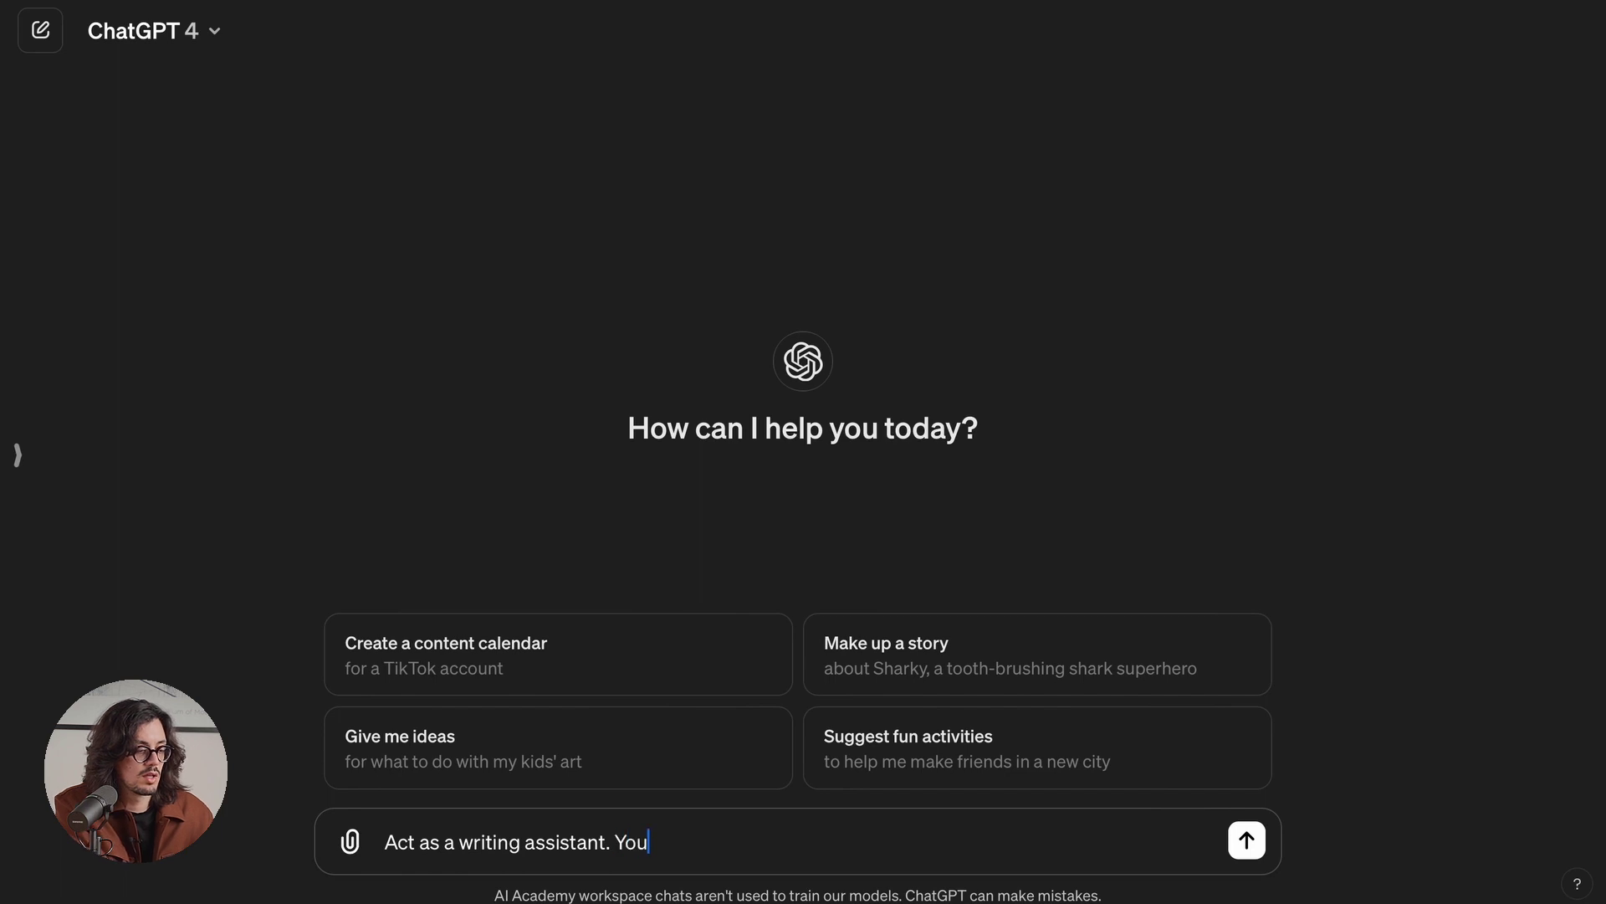
text( work me)
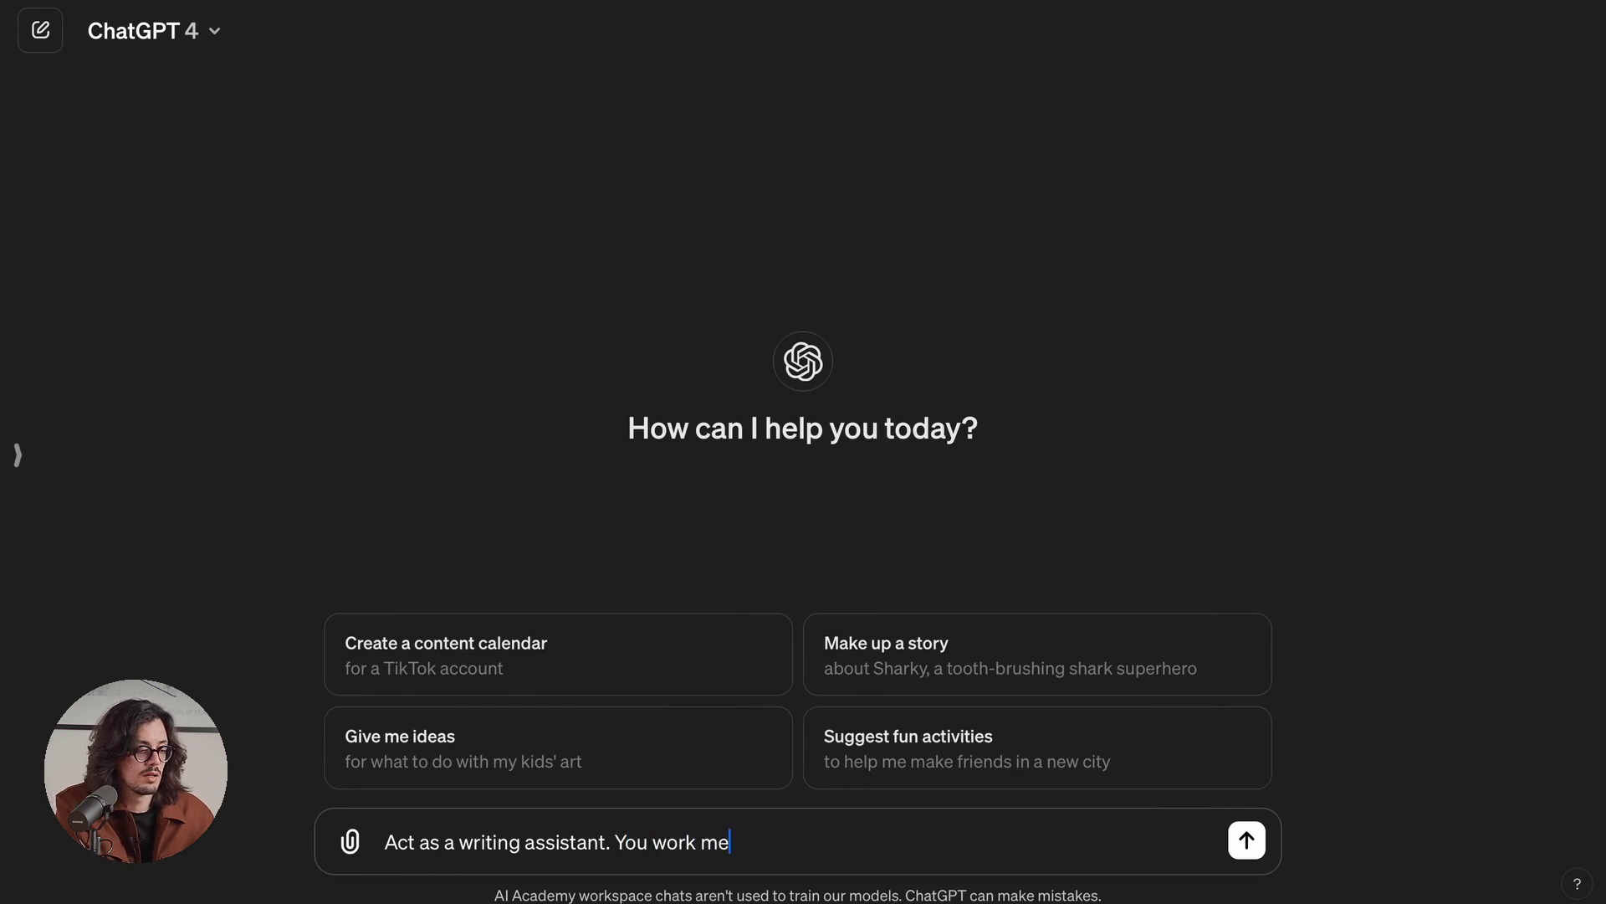
text(, an AI expert )
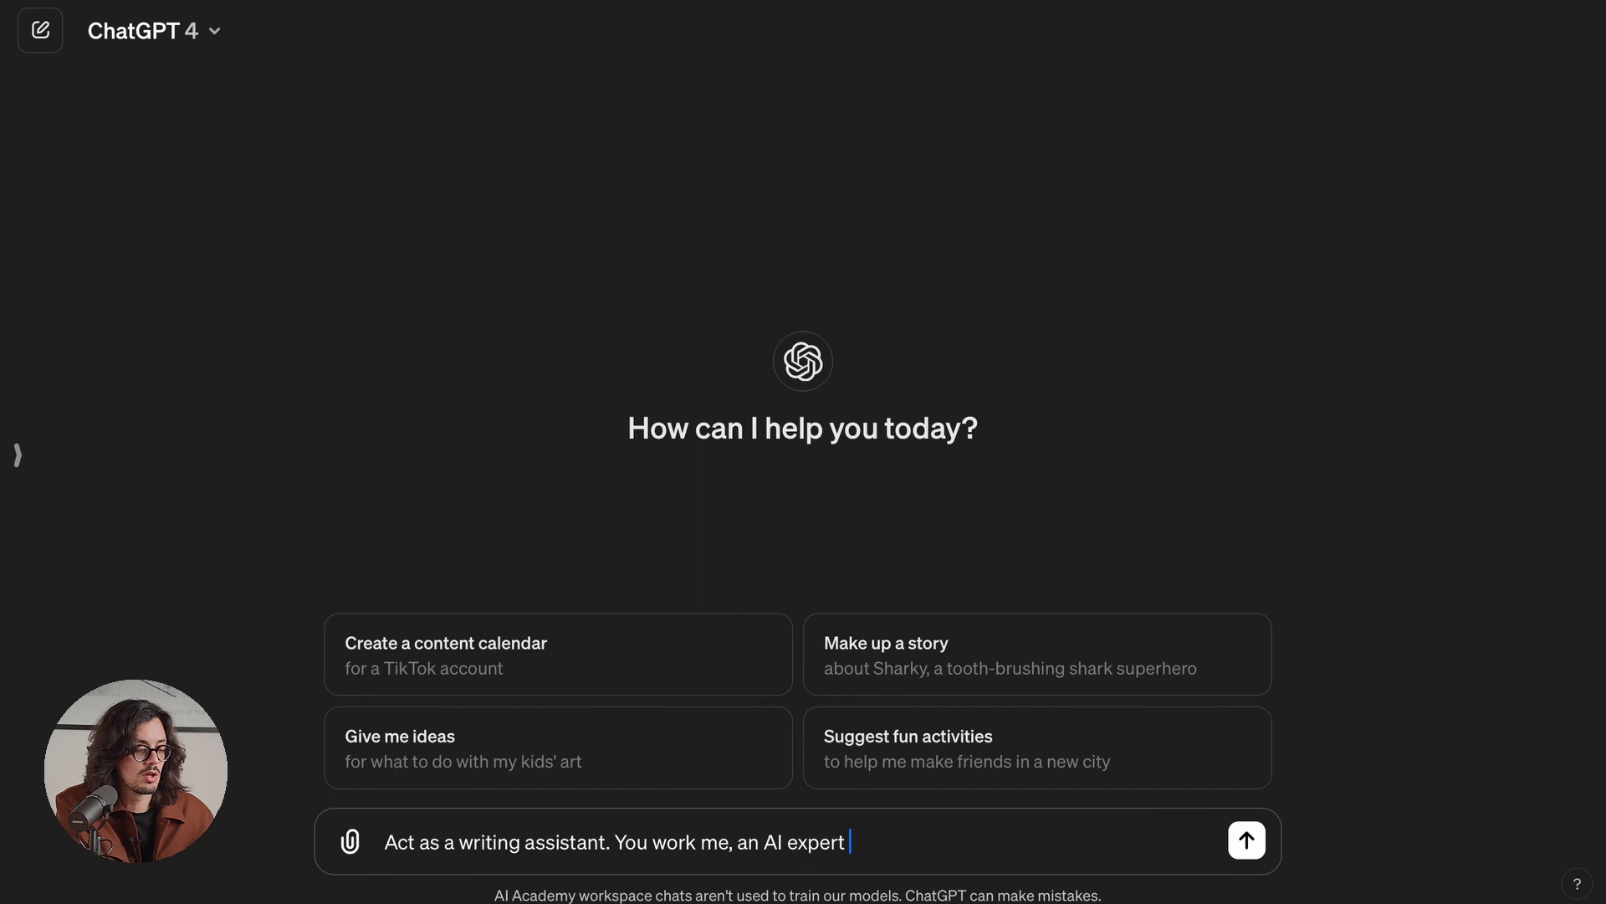
text(who needs to write a)
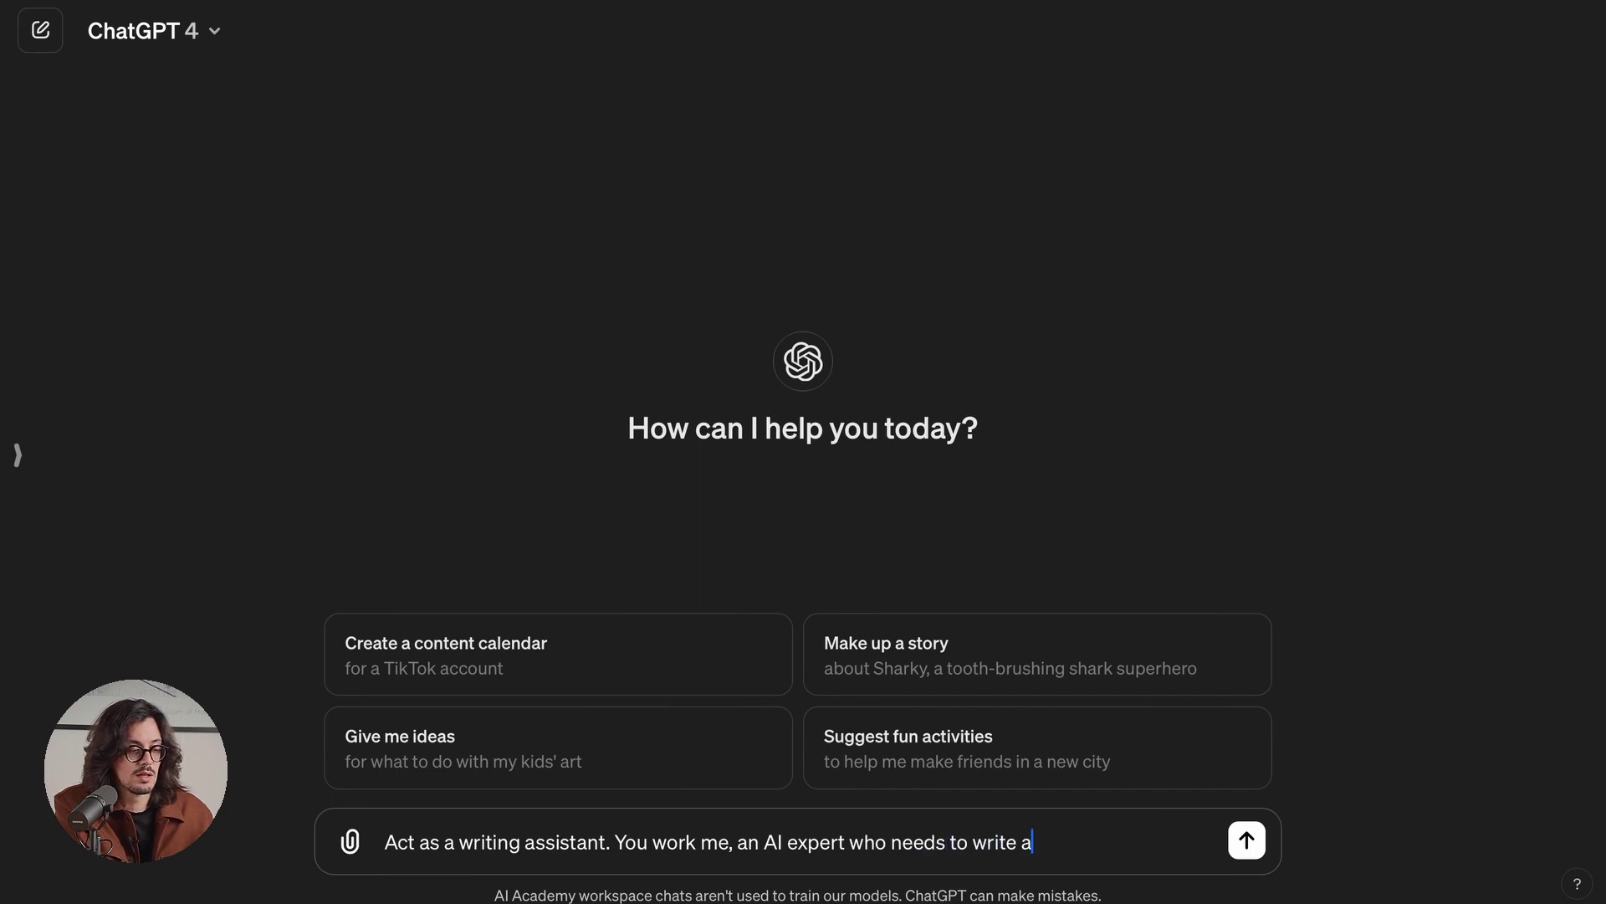
text(n AIa small thes)
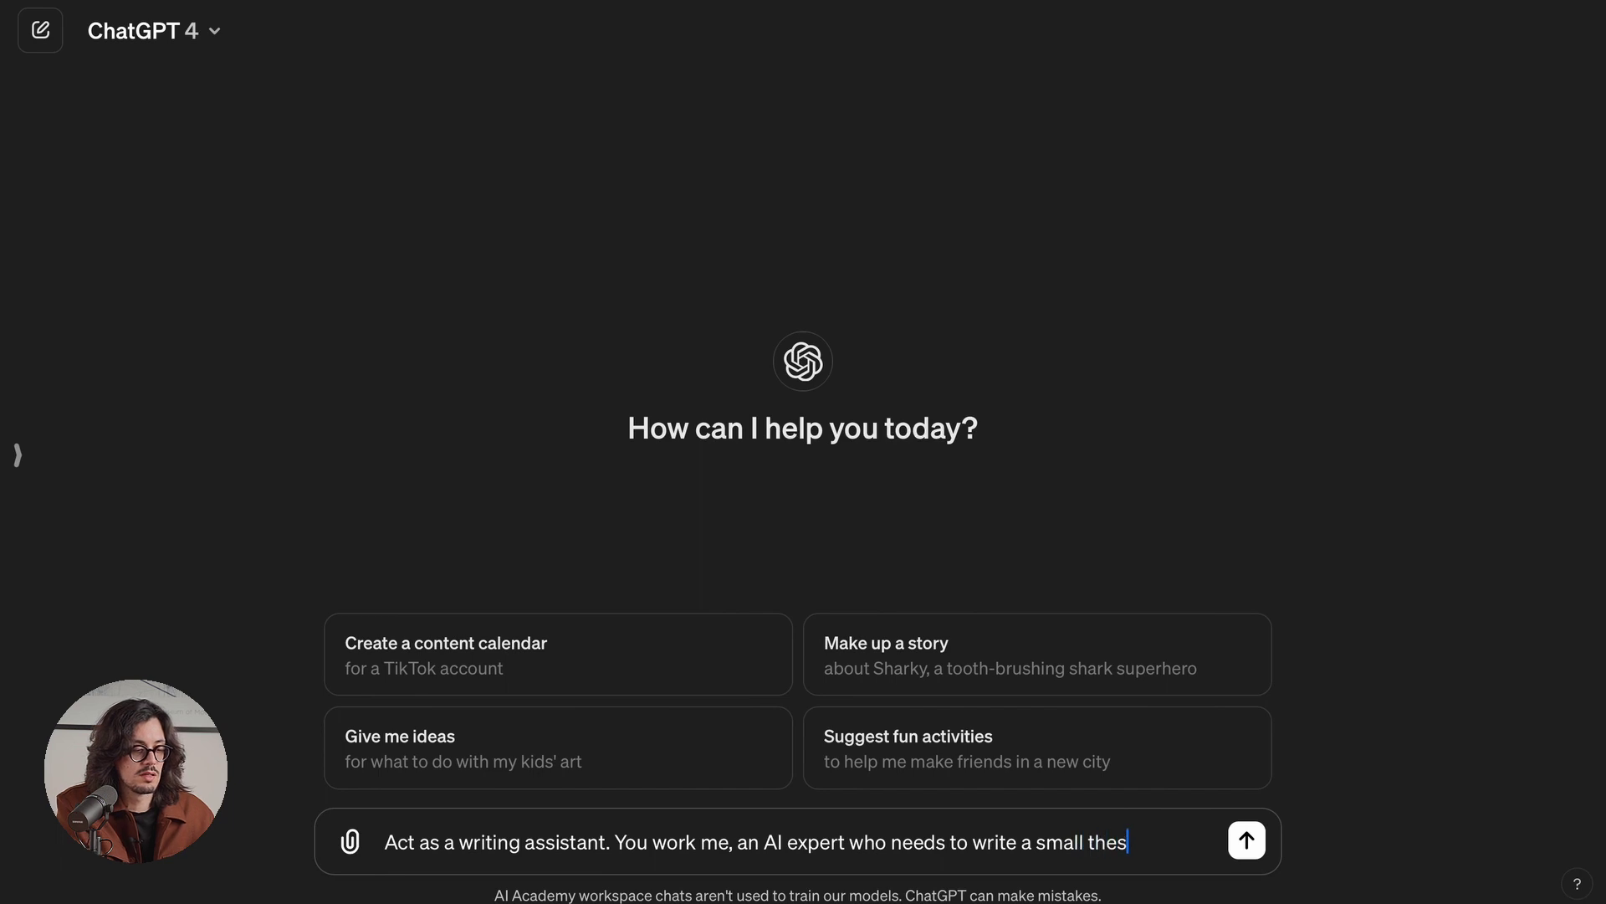
text(is about the impact o)
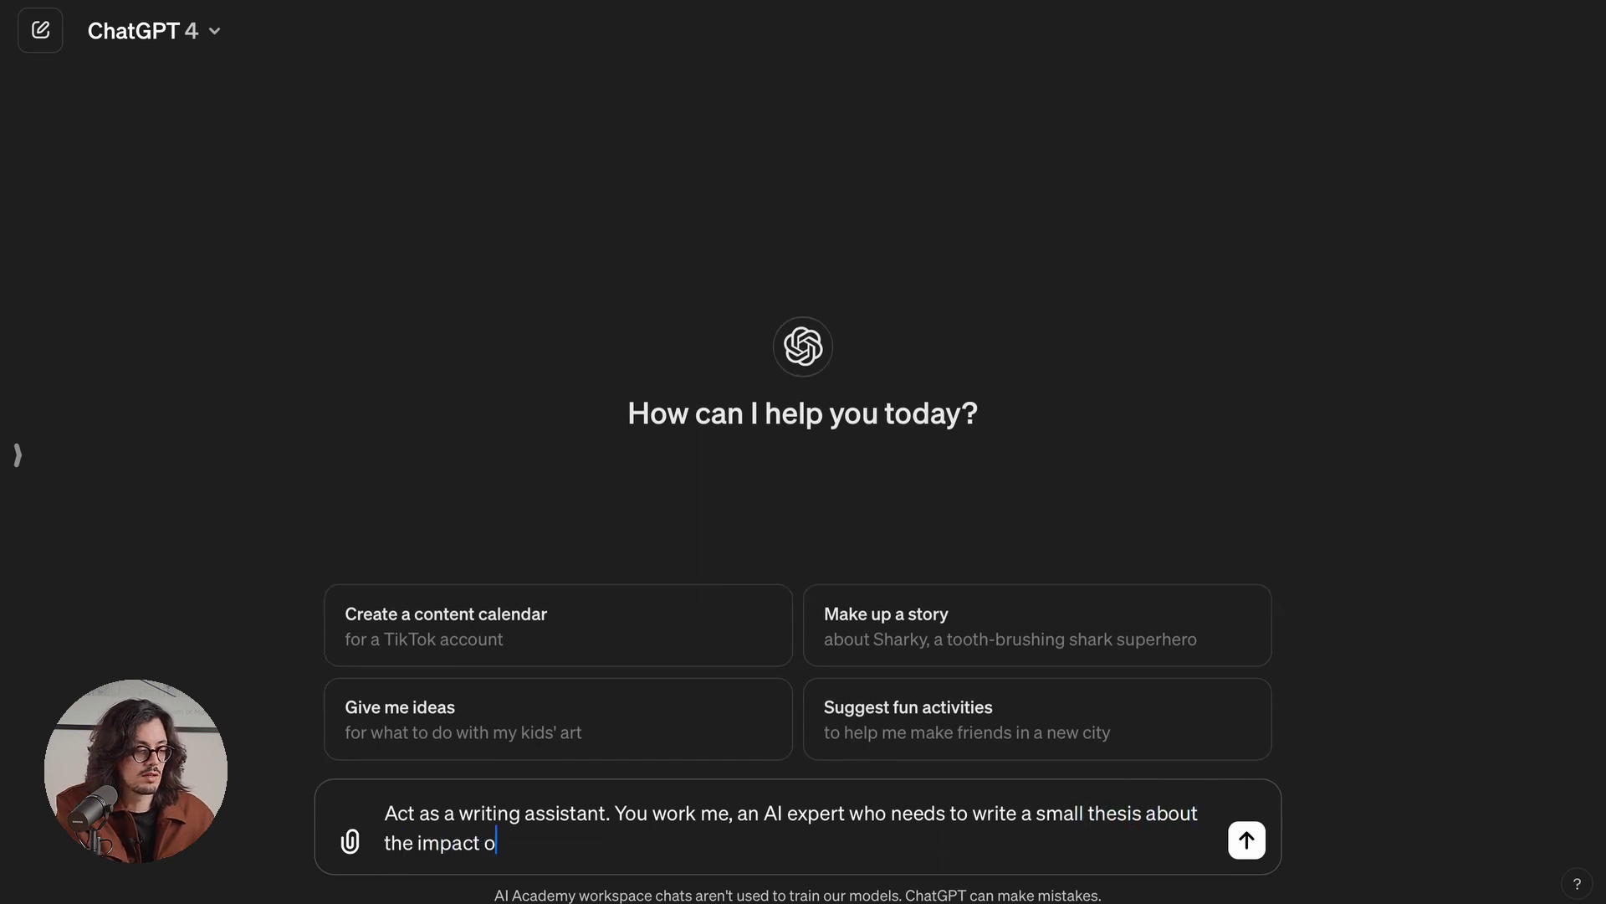
text(f AI in business)
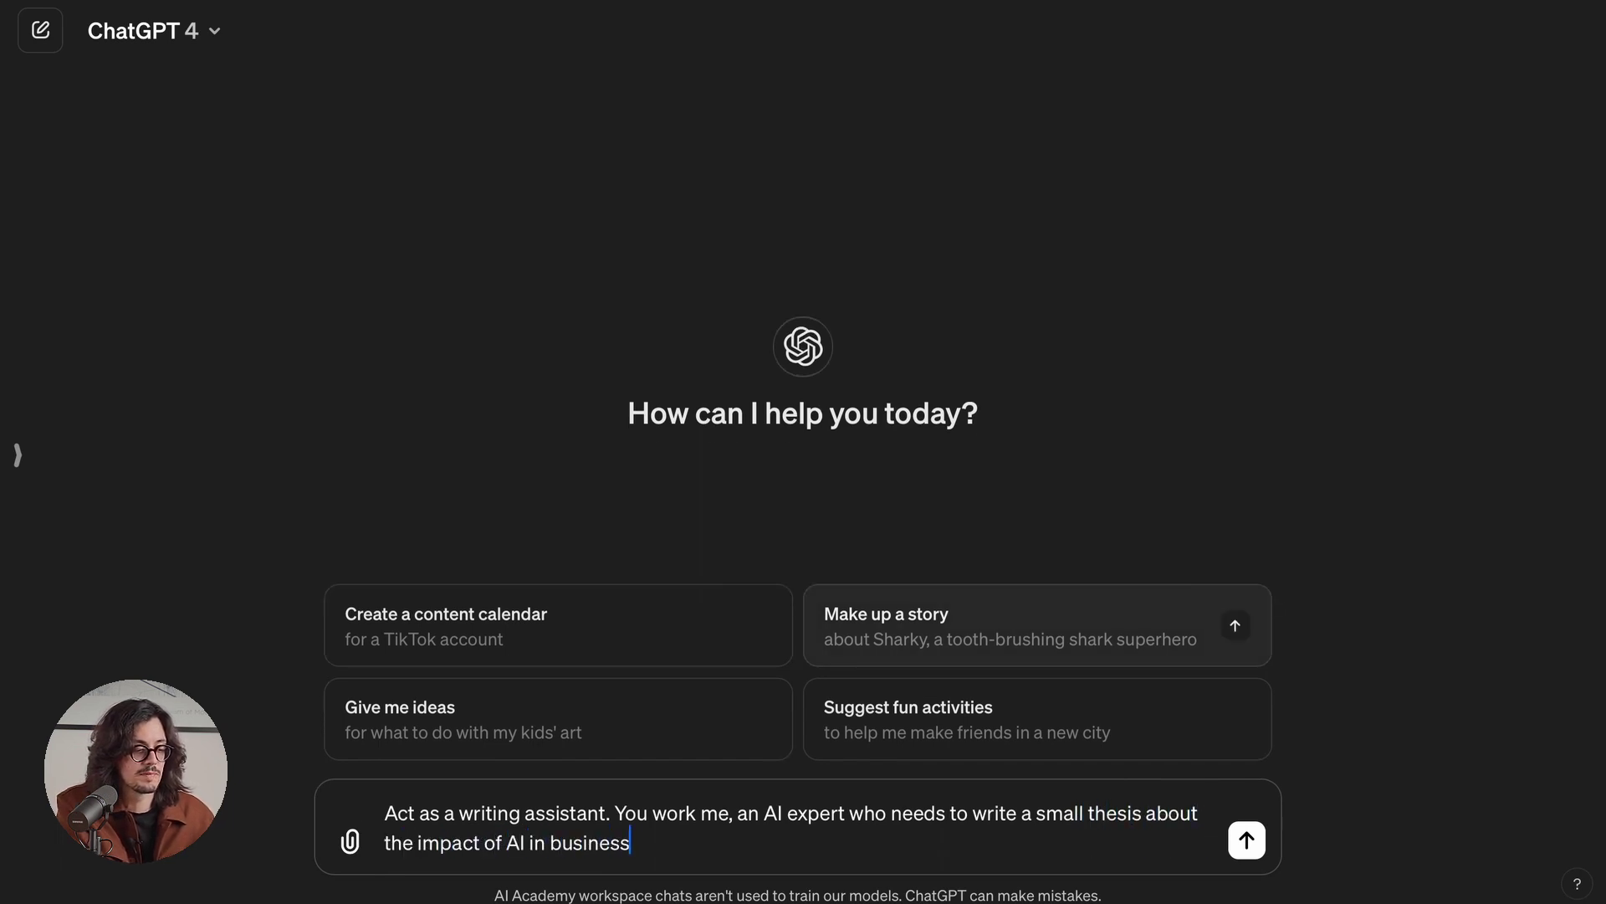
Step: Add instructions to first give an outline for the thesis described, concise (3 chapters long) and formatted using bullet points
text(.  I will give tell you what I want to say in my thesis, you will first give me an outline for it.  Make it concise (3 chapters long), and format it using bullet points.)
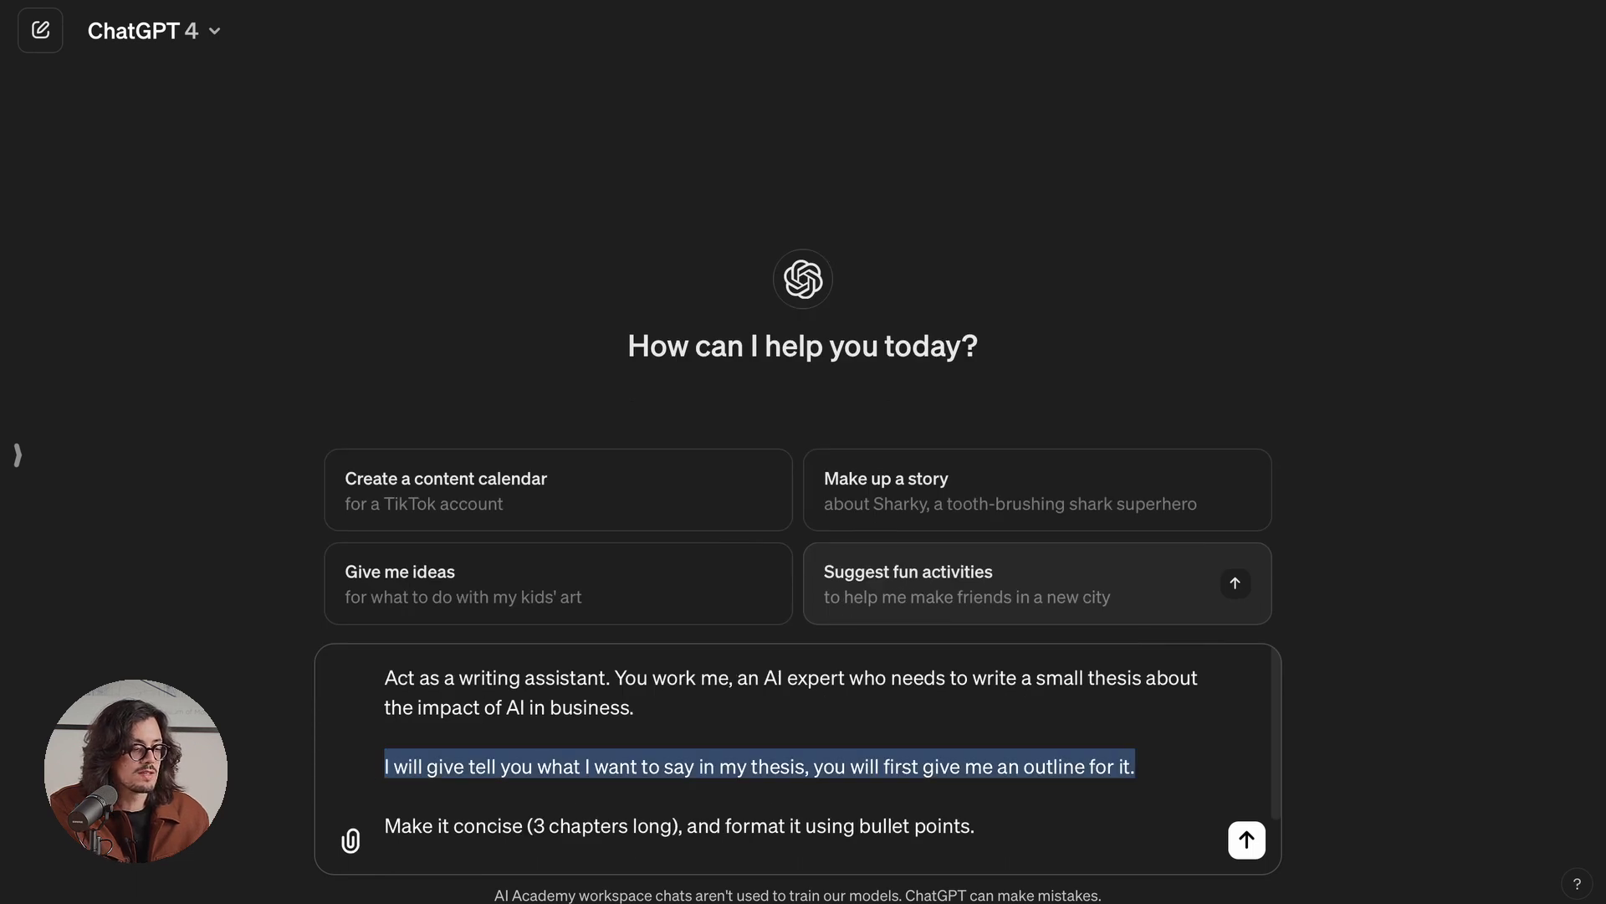
click(386, 791)
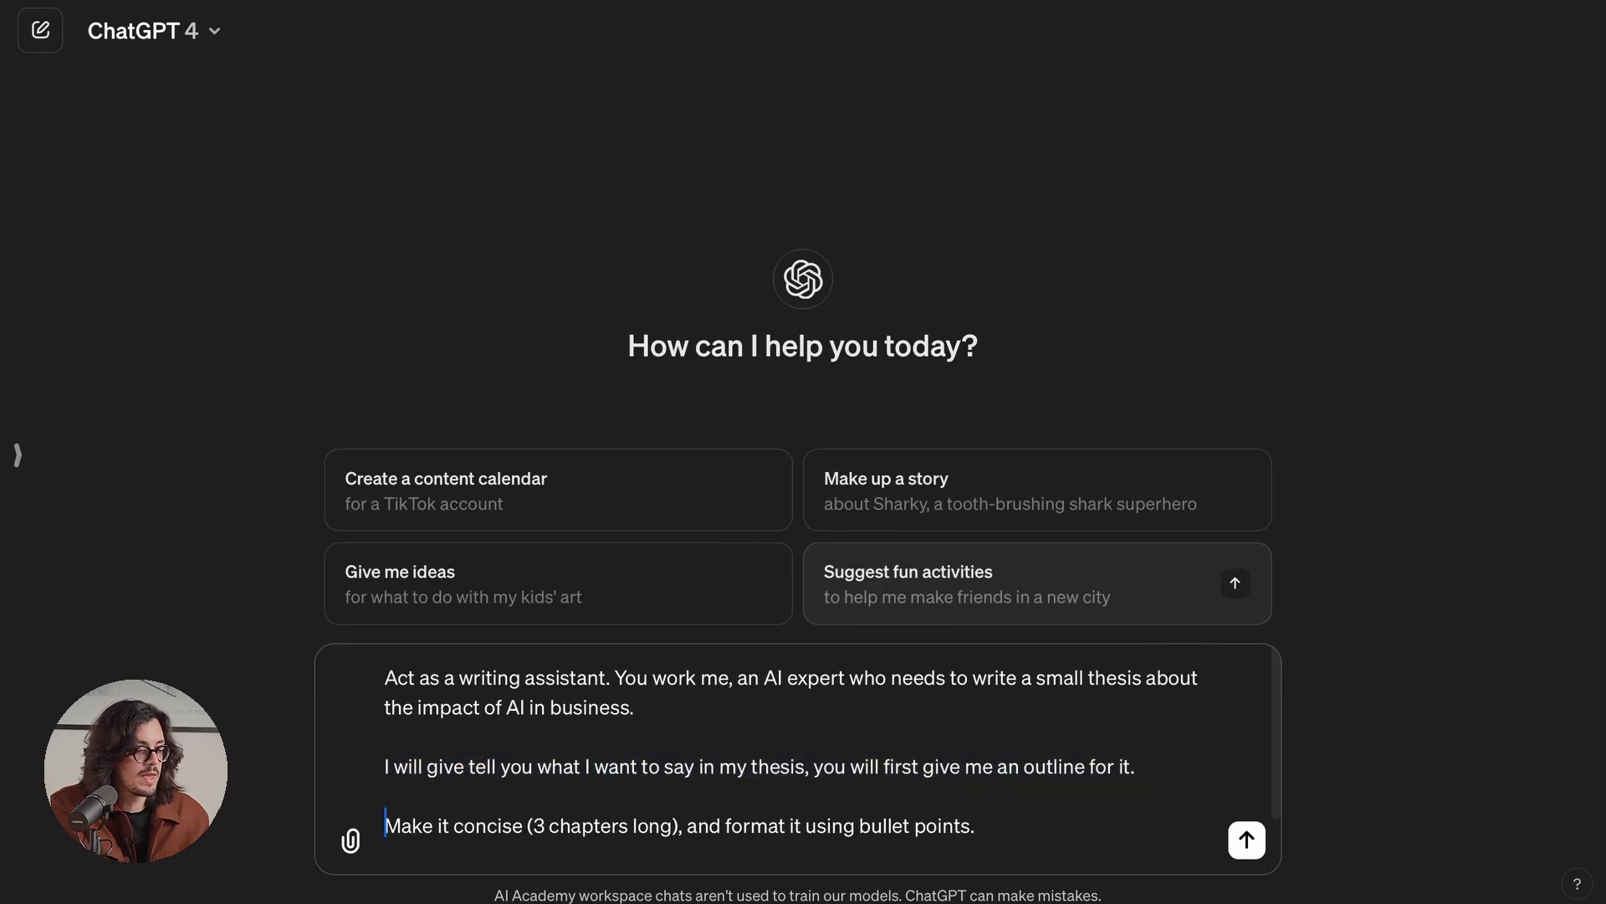
key(shift+End)
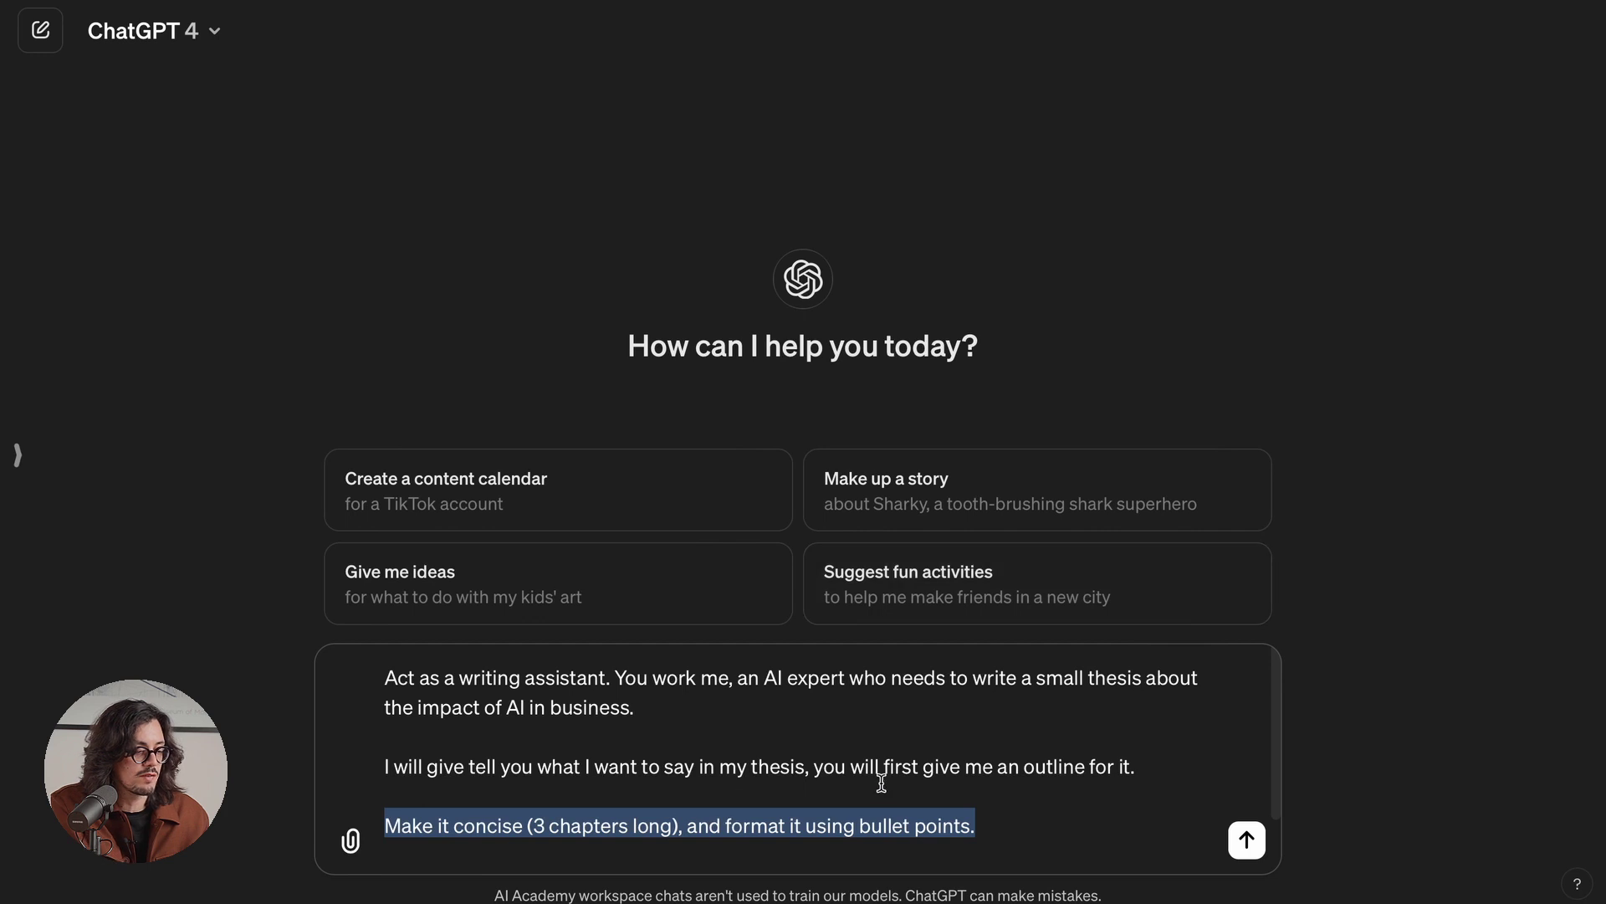
Step: Add "MY THESIS: AI will help every business, but education is the real bottleneck to drive real adoption and meaningful applications" and send the prompt
text(MY THESIS: AI will help every business, but education is the real bottleneck to drive real adoption and meaningful applications)
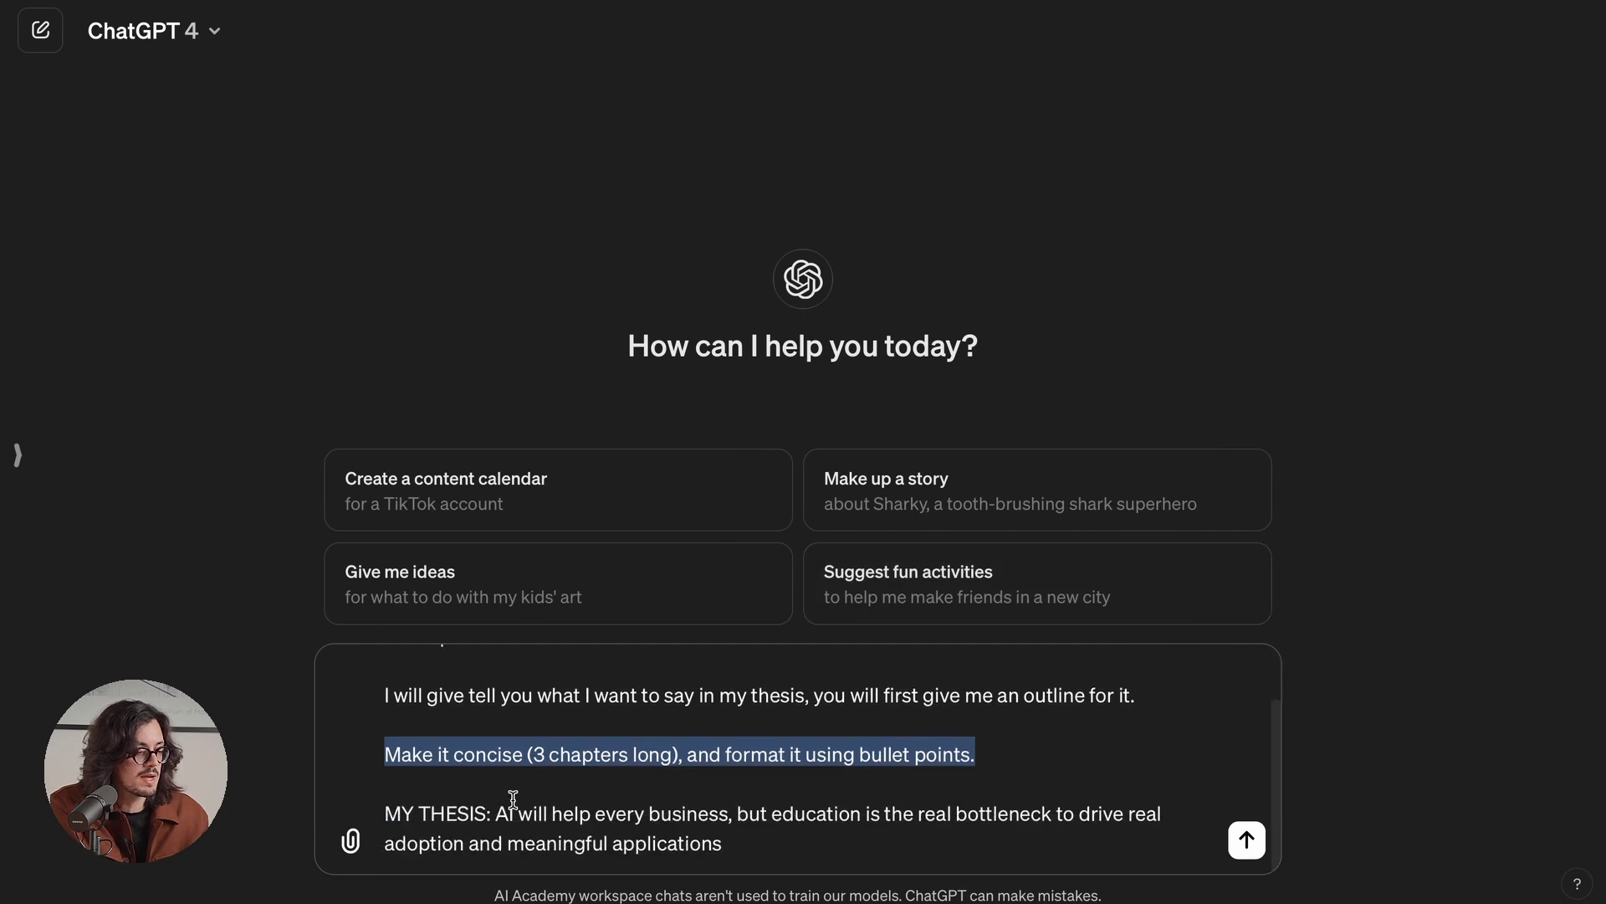
drag(504, 805, 758, 830)
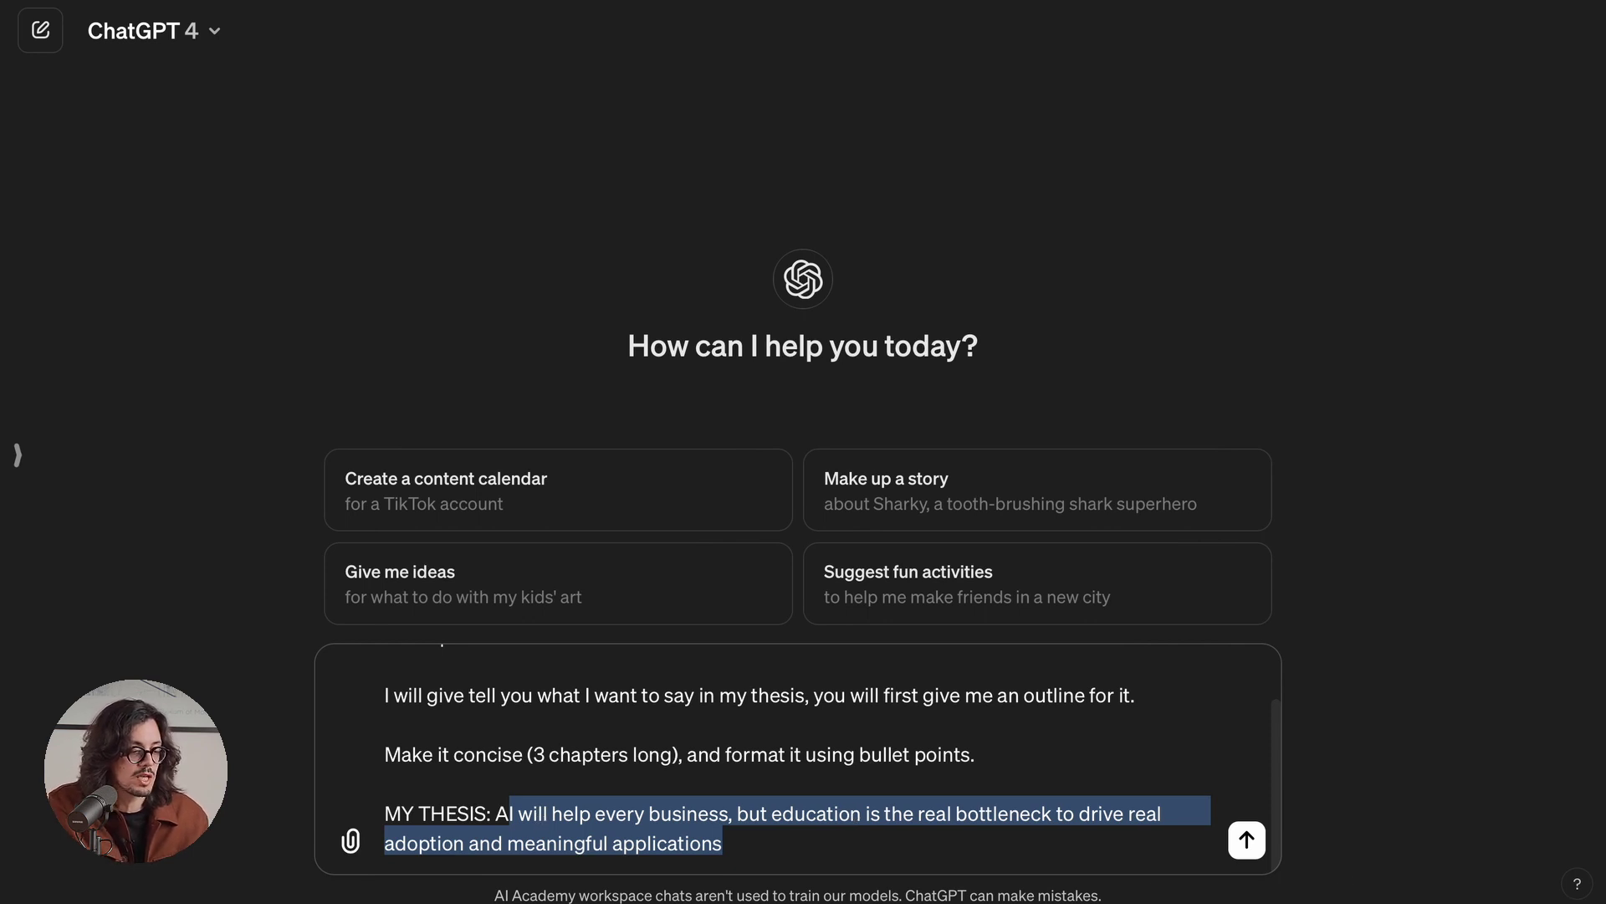
click(1247, 840)
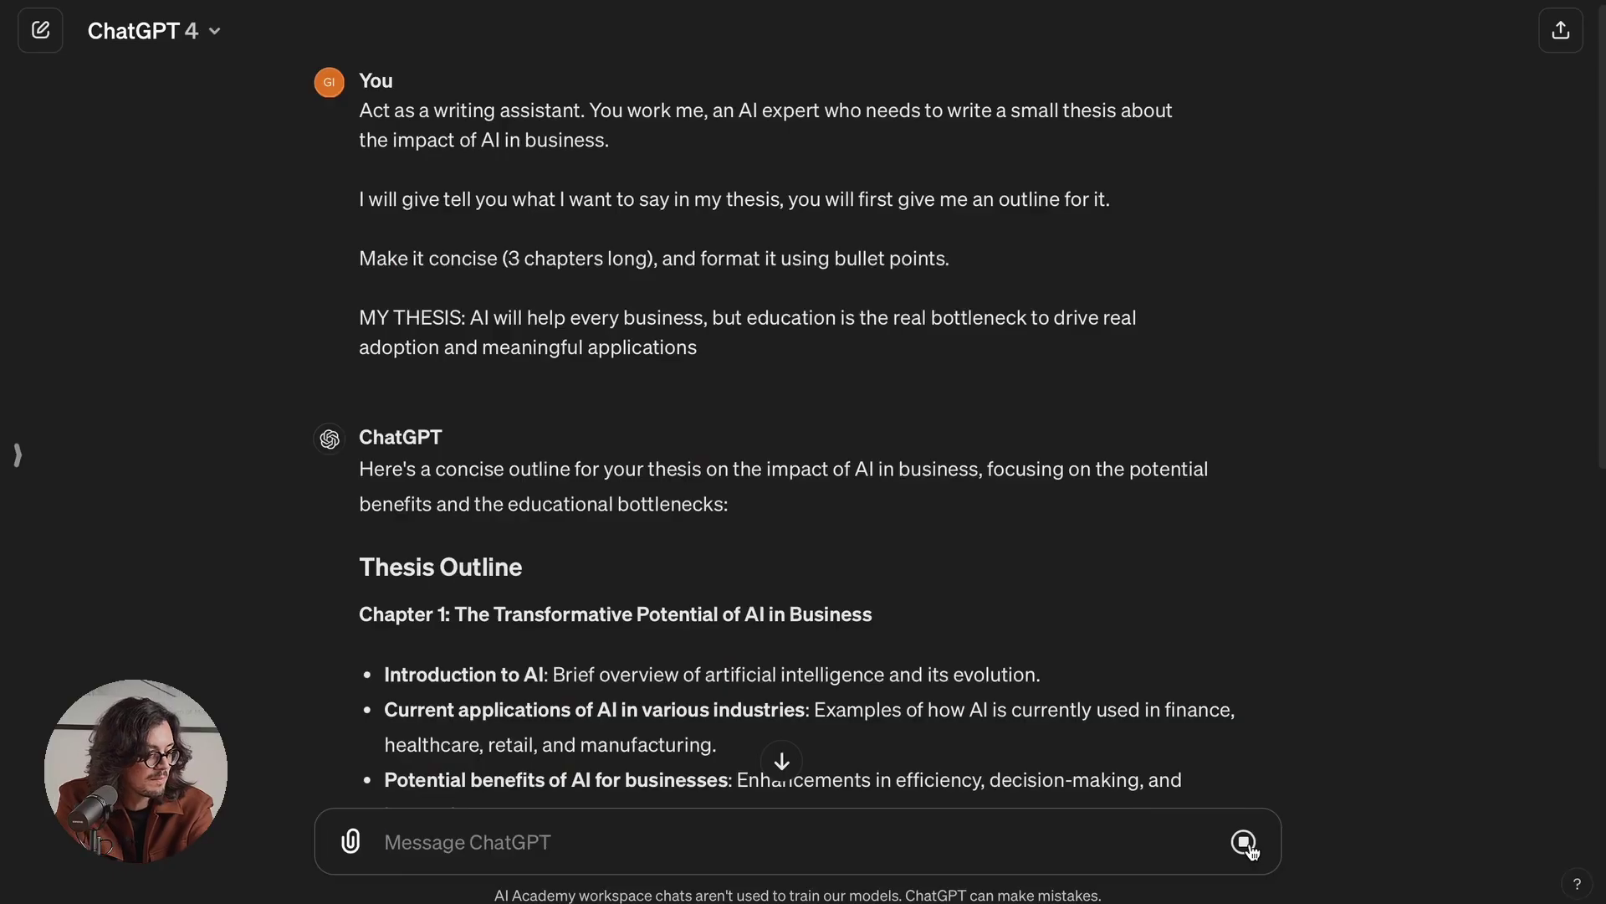
Step: Read through the generated thesis outline, from Chapter 1 through the Conclusion
scroll(1093, 610, down, 3)
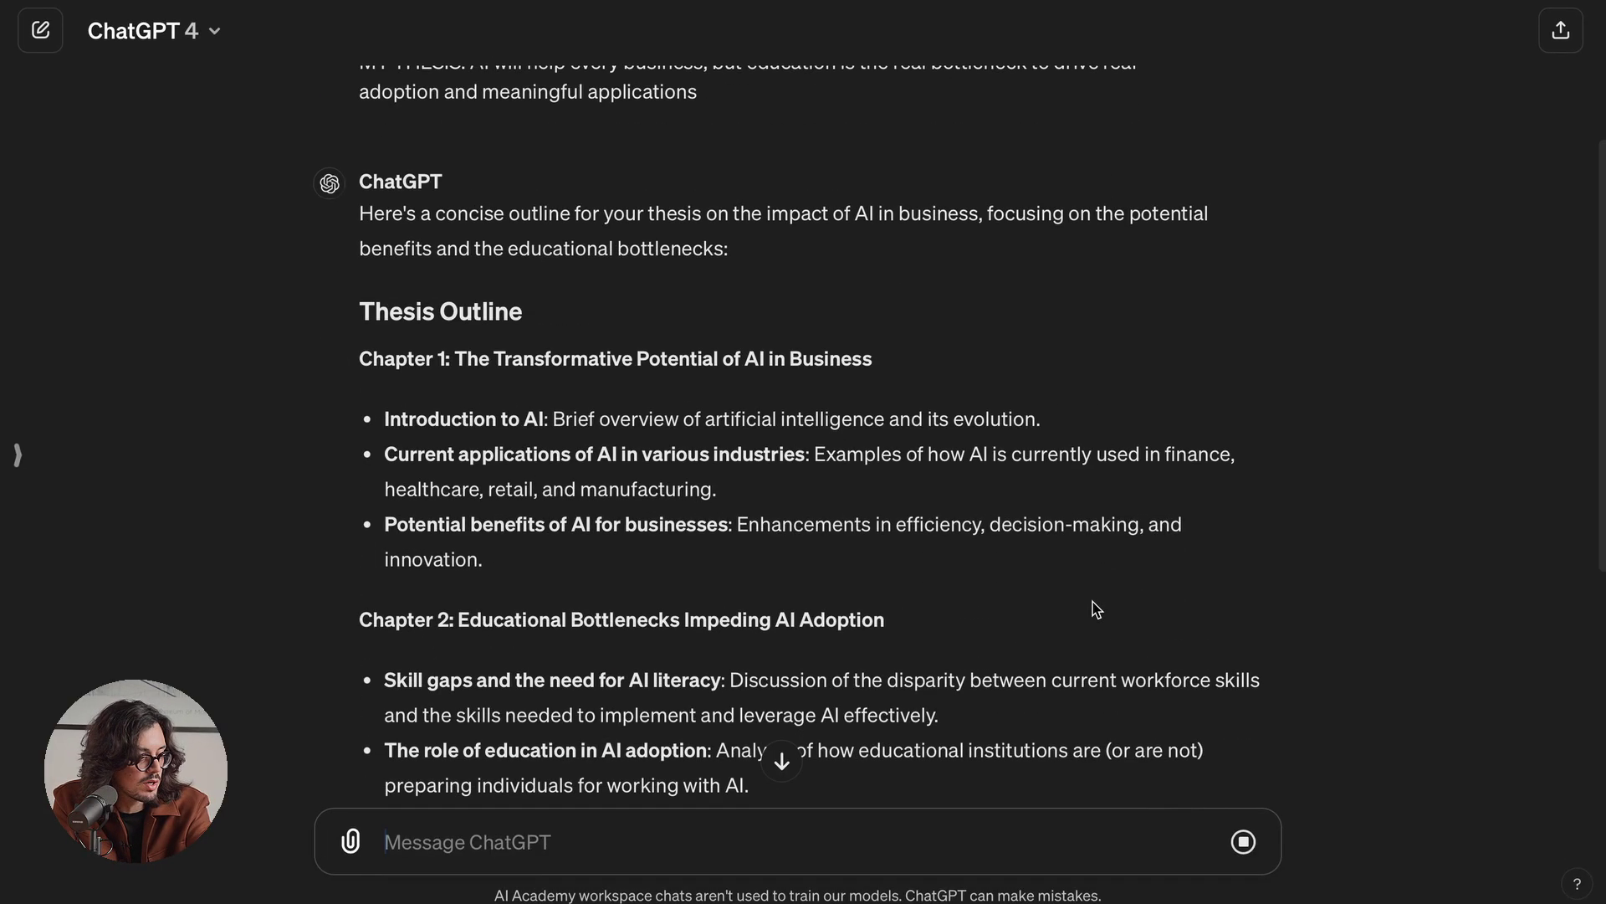
scroll(505, 362, down, 2)
scroll(412, 262, down, 1)
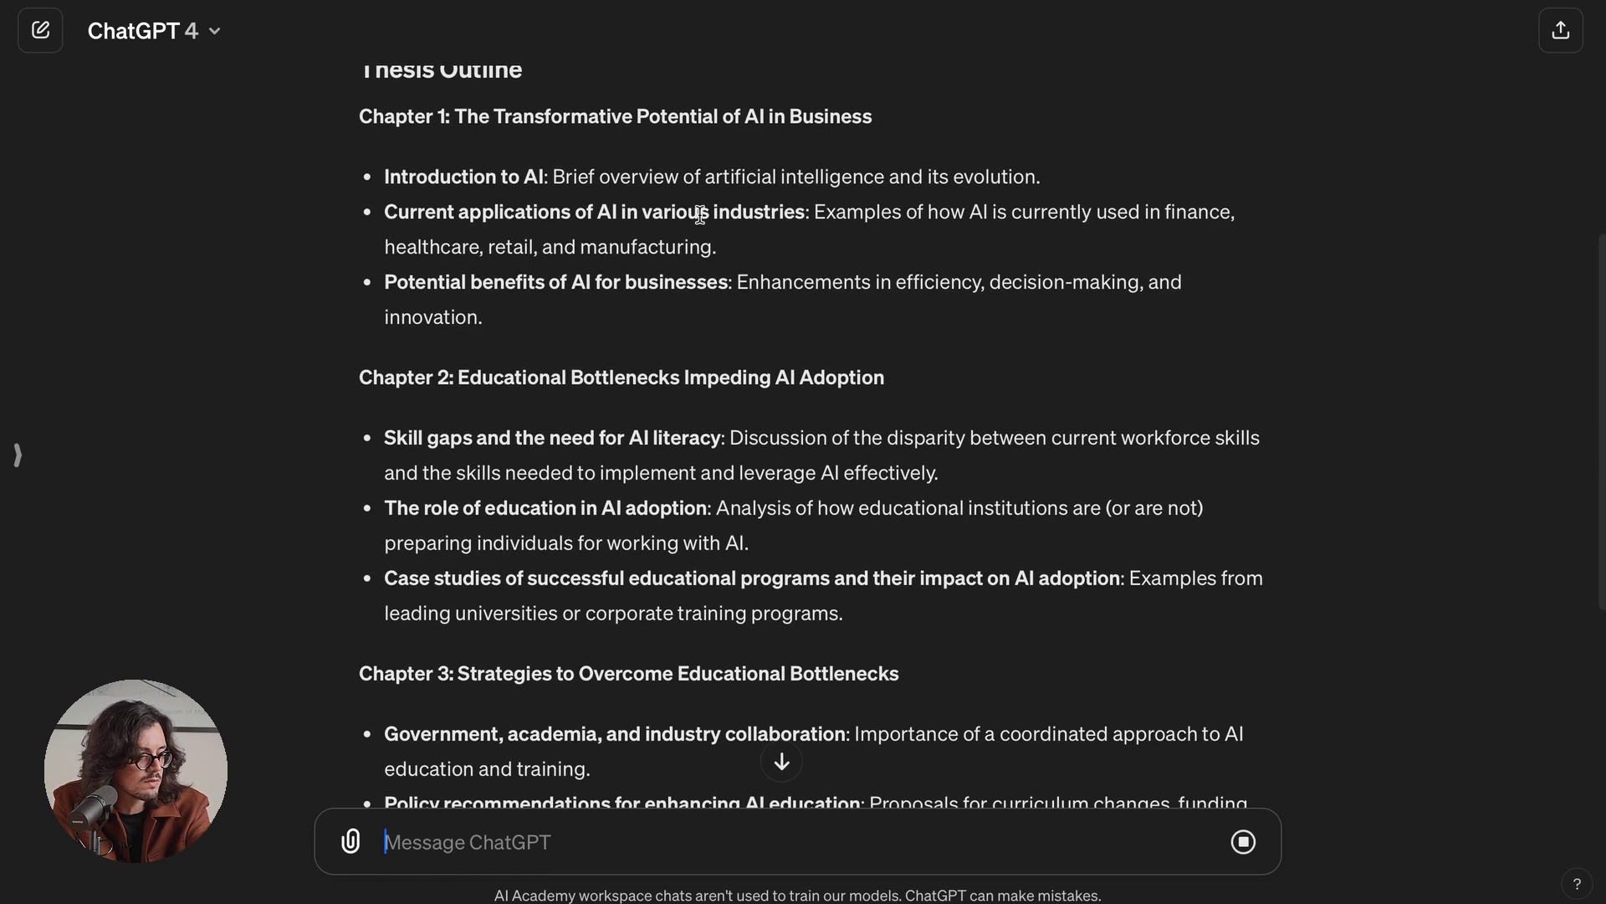
scroll(609, 325, down, 1)
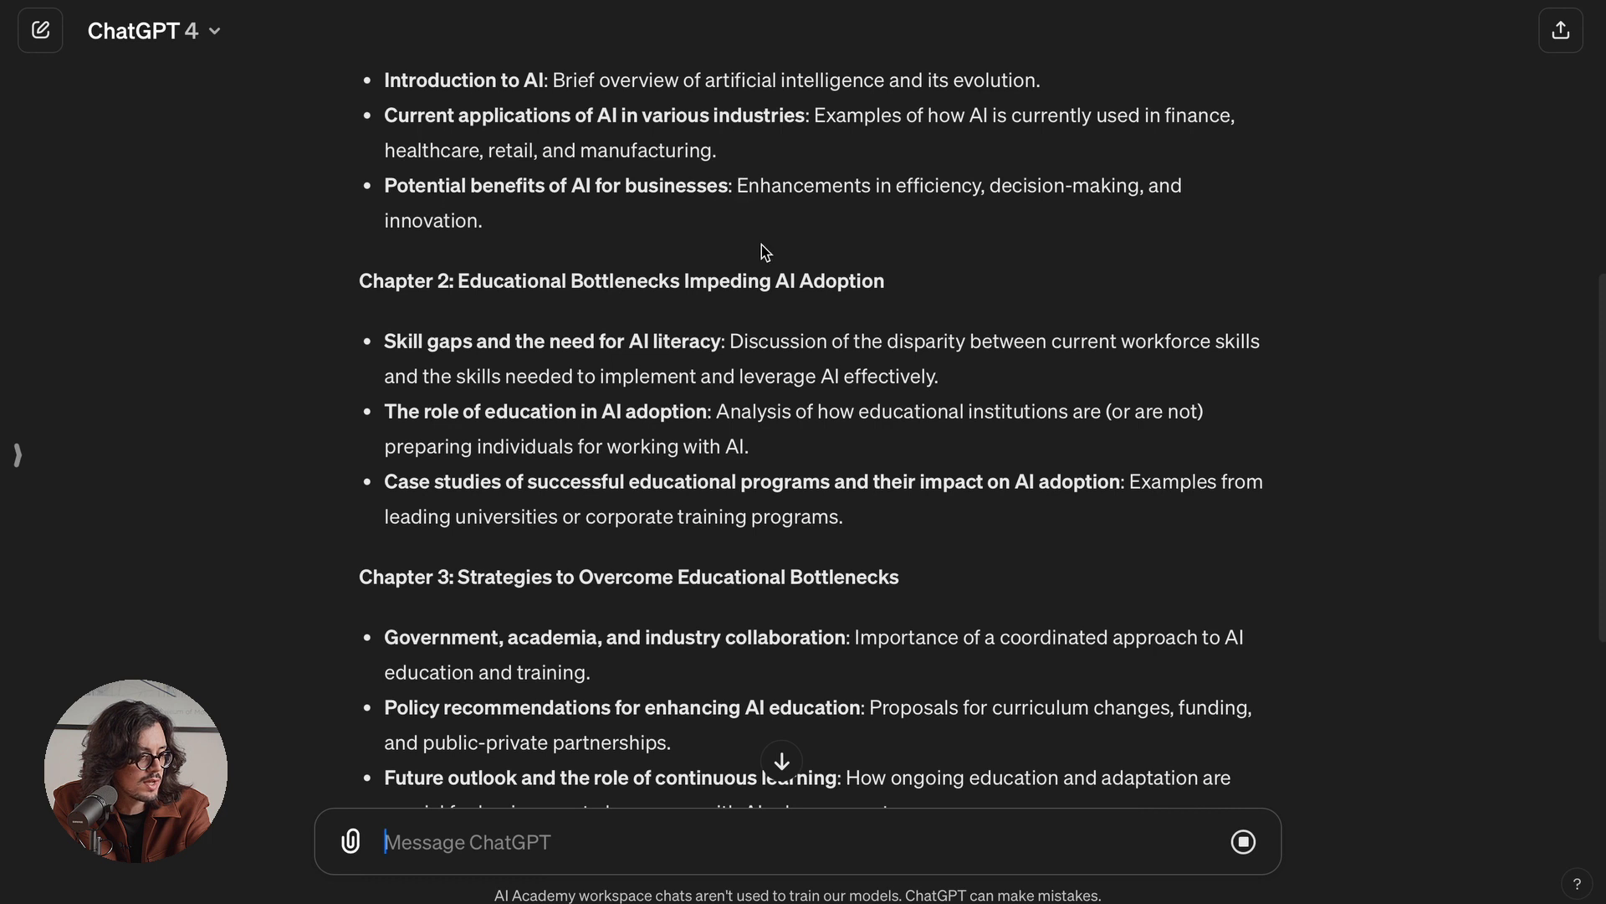
scroll(759, 256, down, 2)
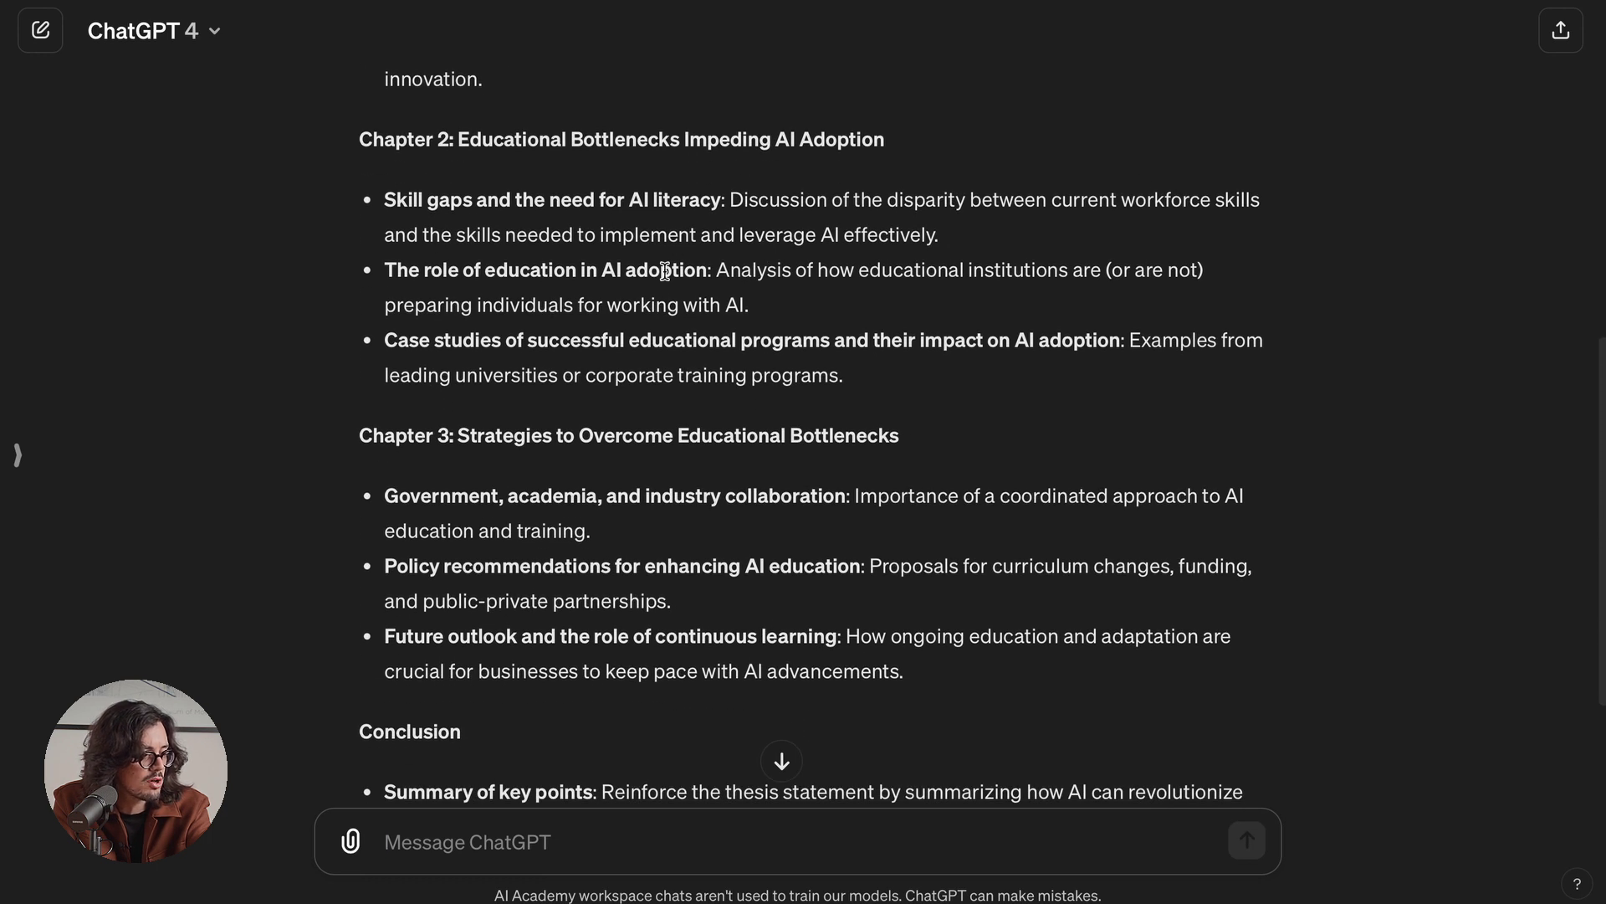
scroll(665, 270, down, 1)
scroll(732, 237, down, 2)
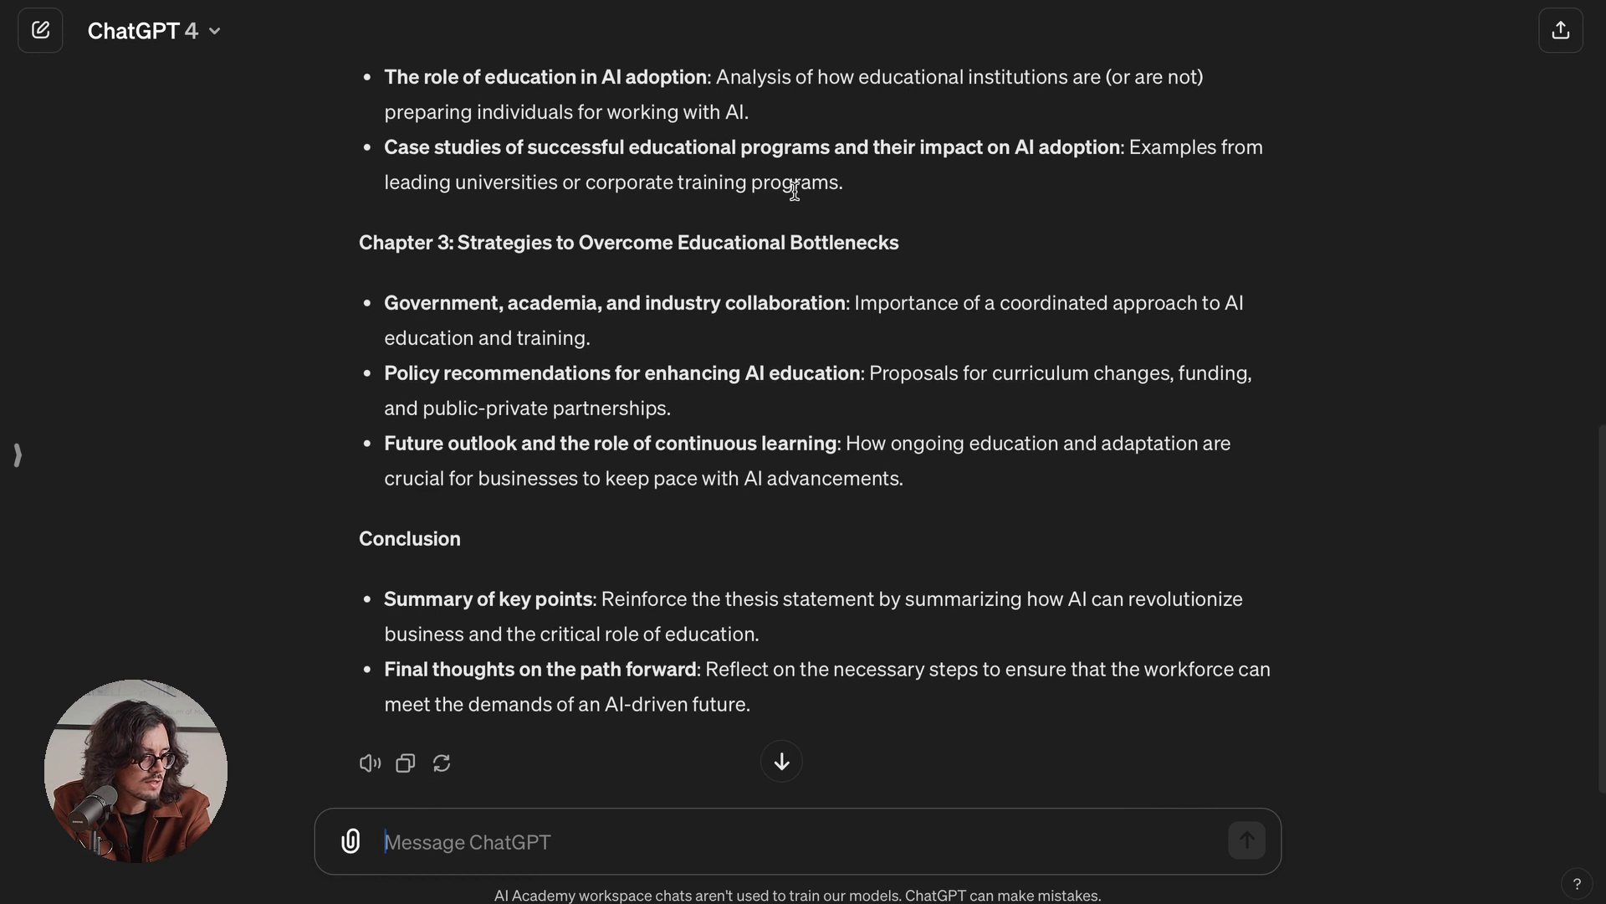
scroll(878, 270, down, 1)
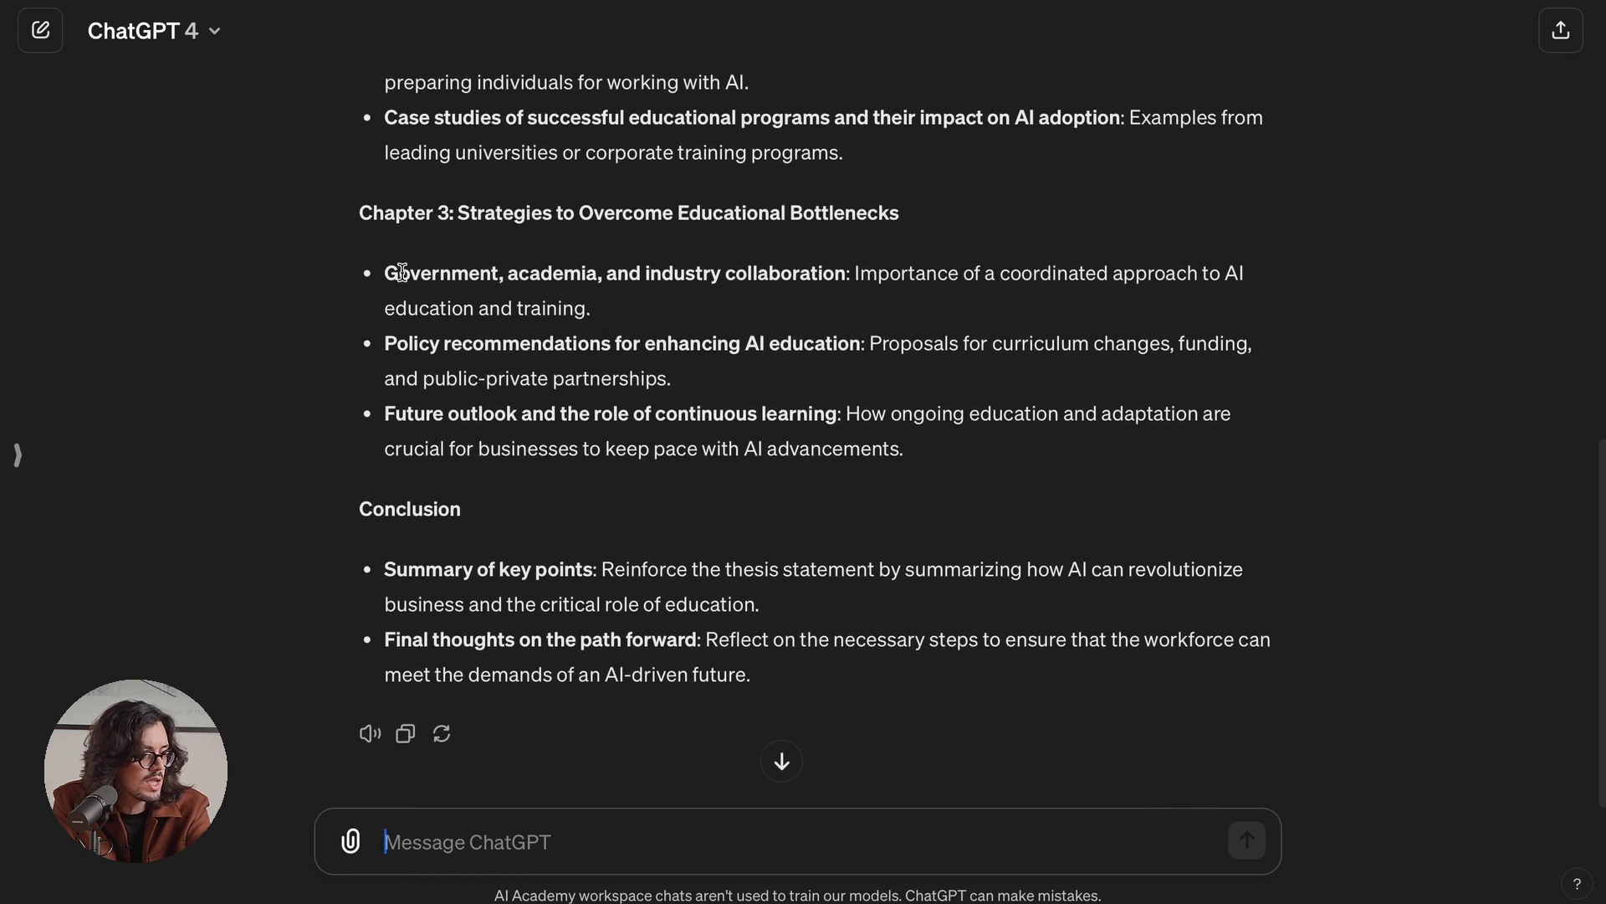
Step: Send the follow-up prompt "Make it more specific for generative AI, and give space to the ethical implications of AI in business"
drag(400, 273, 910, 437)
click(800, 625)
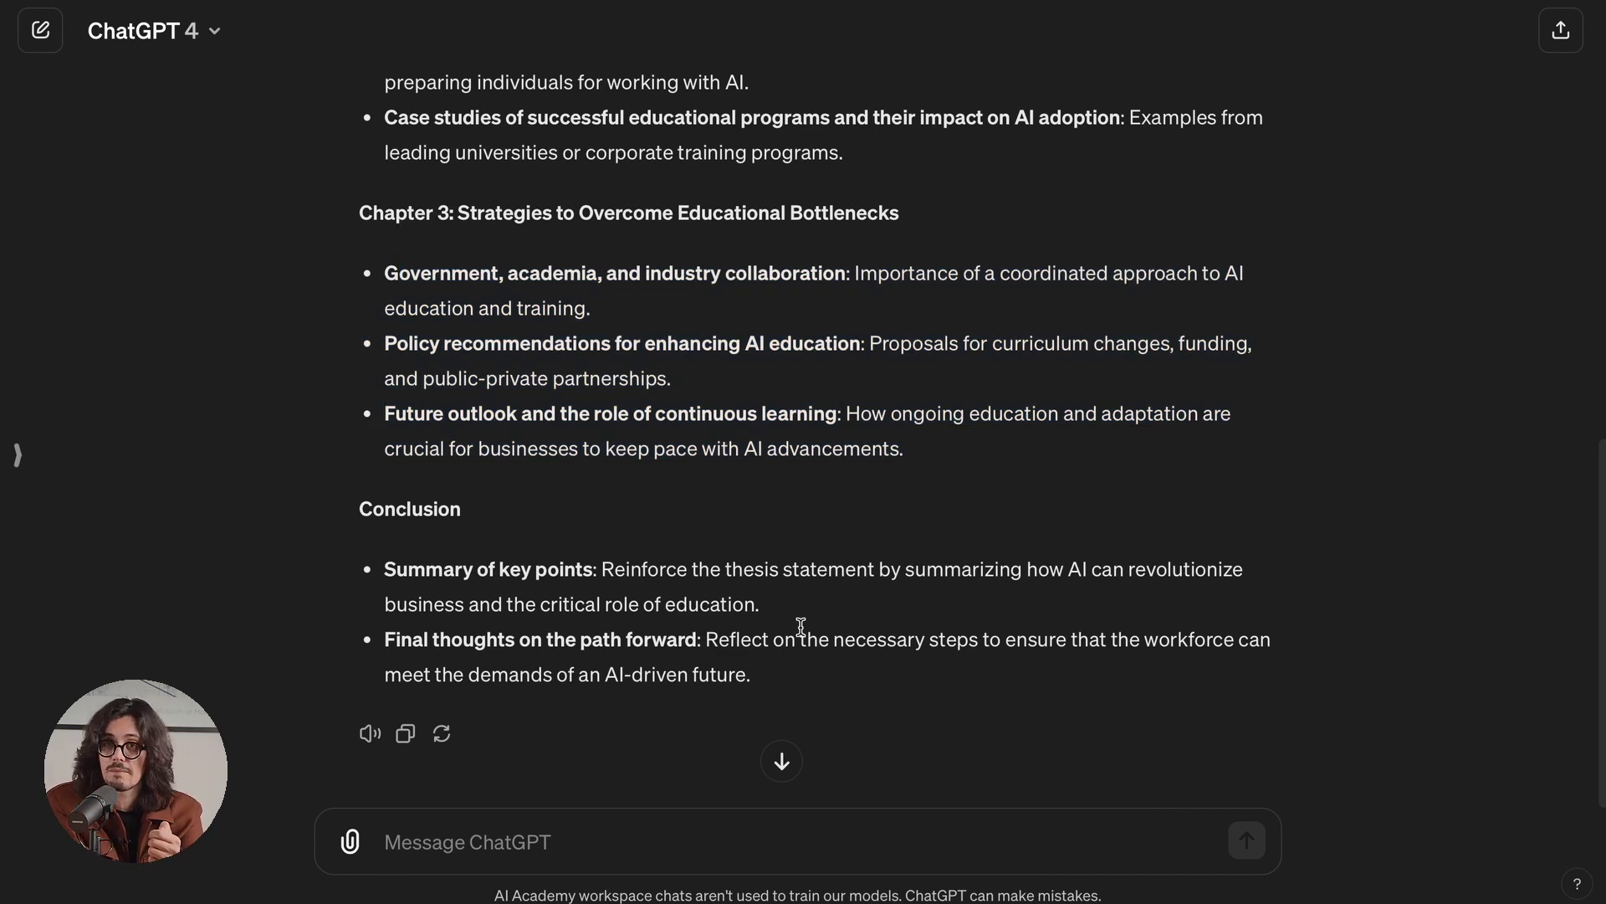
click(742, 845)
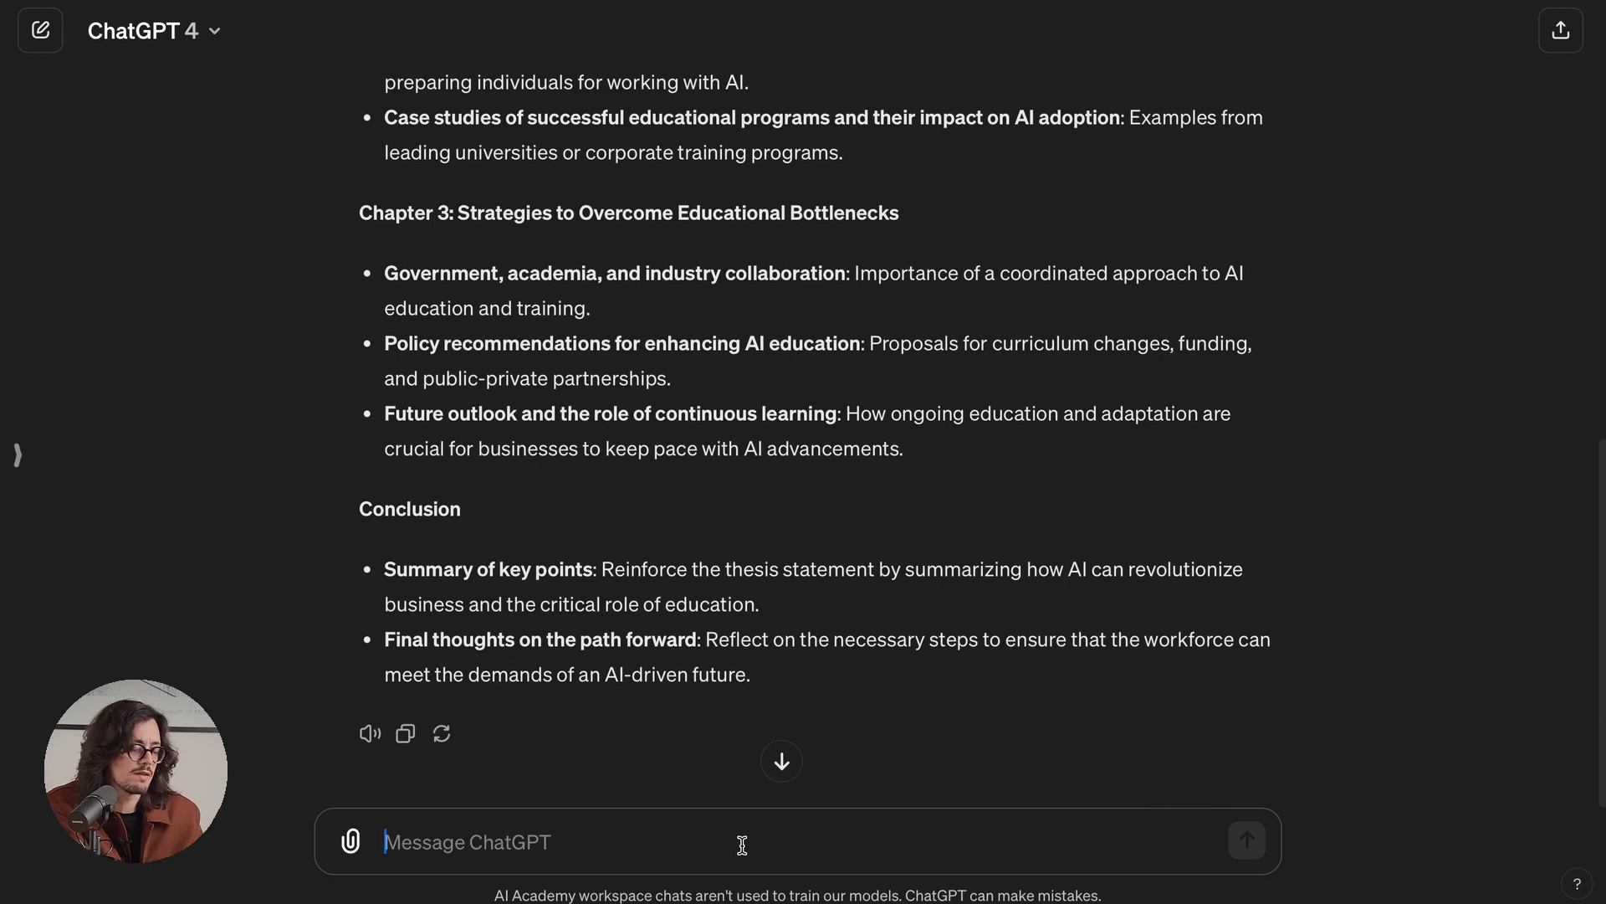
text(Make it more specifi)
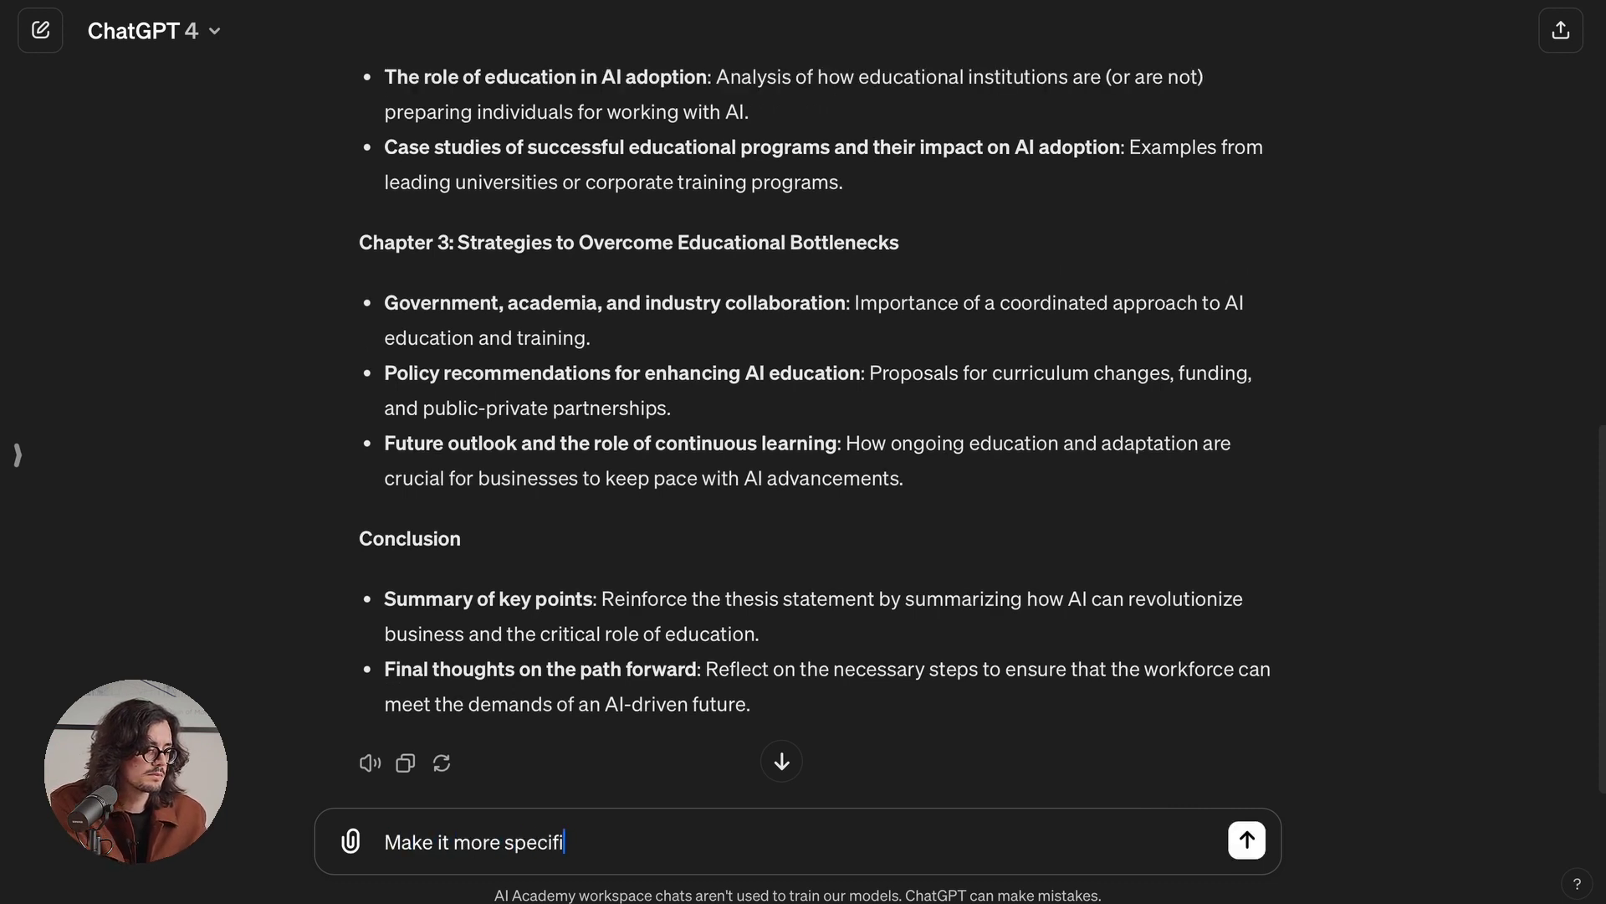
text(c for generative)
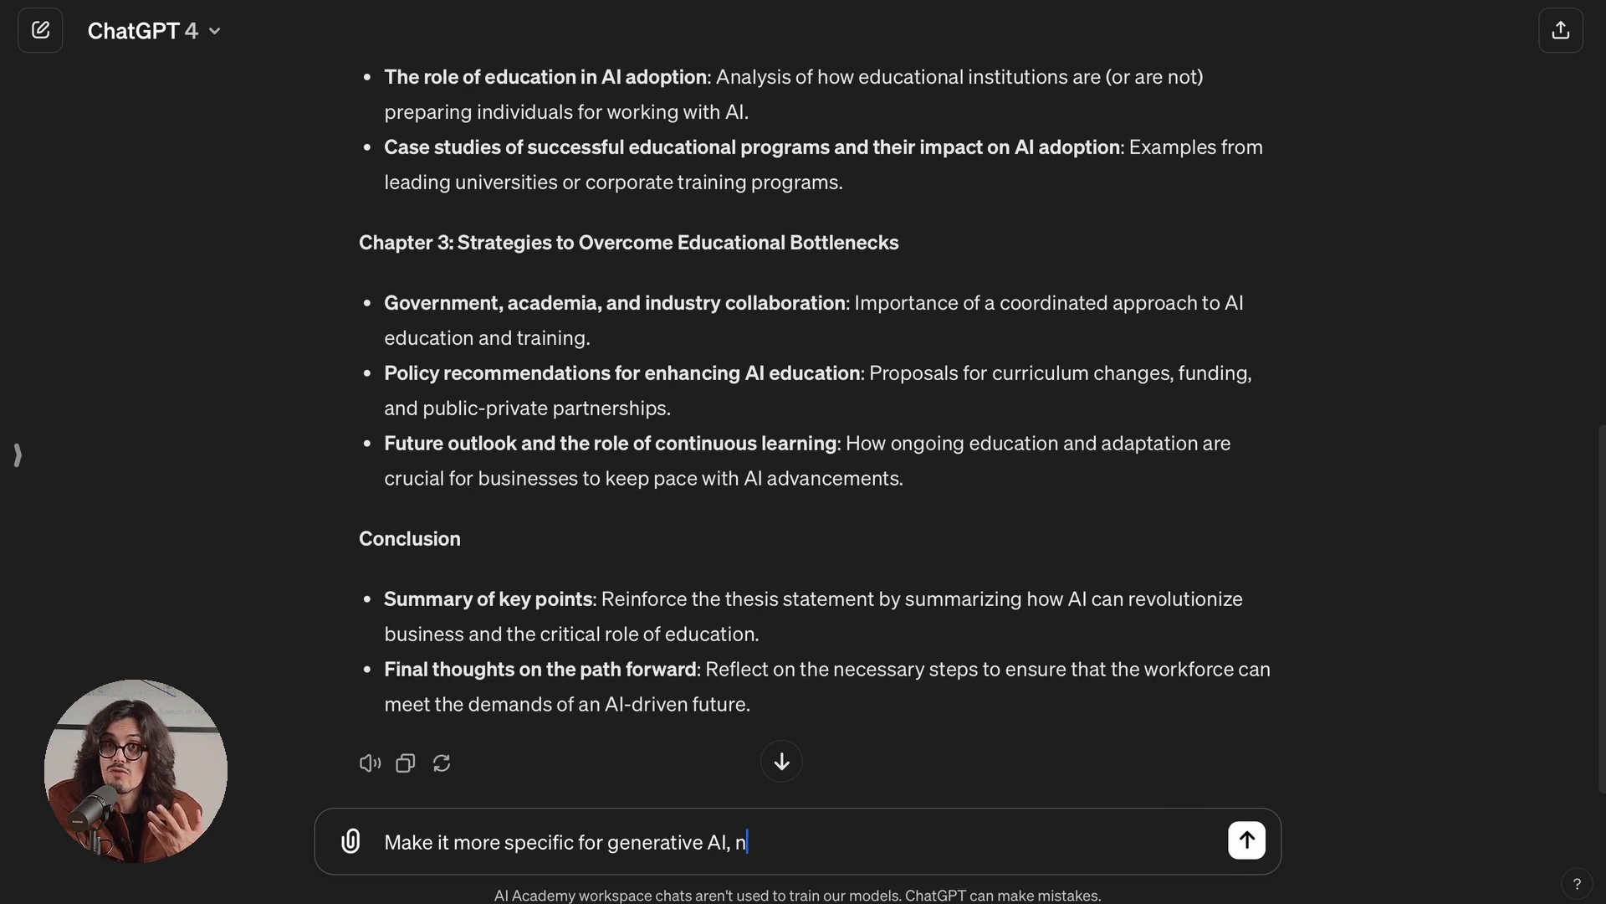
text(AI, and )
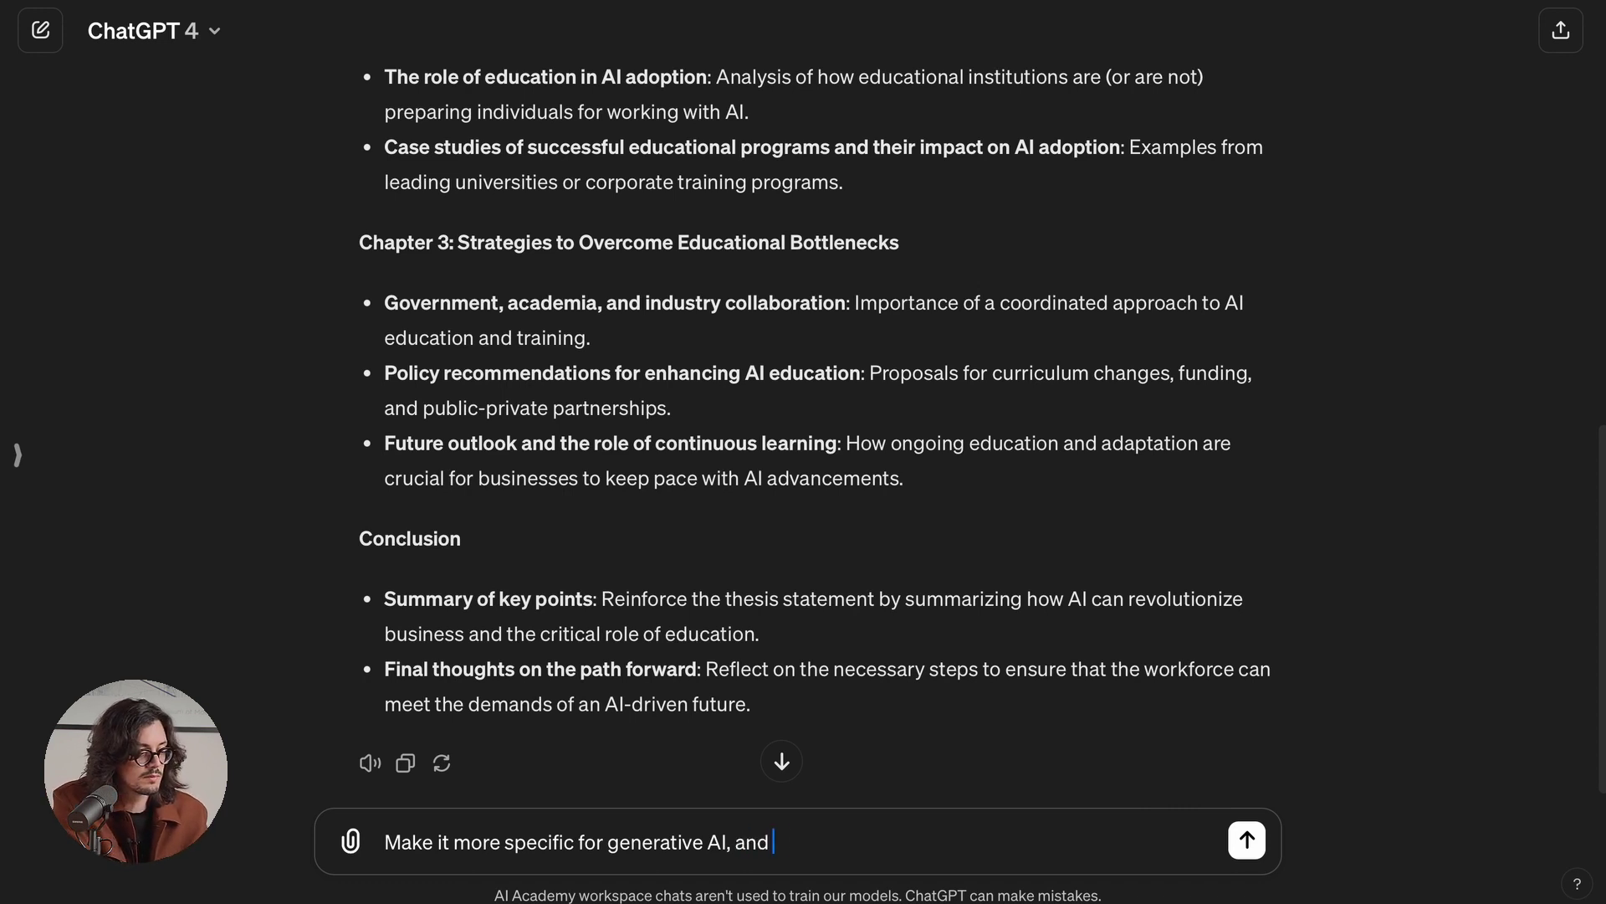
text(give space to the ethi)
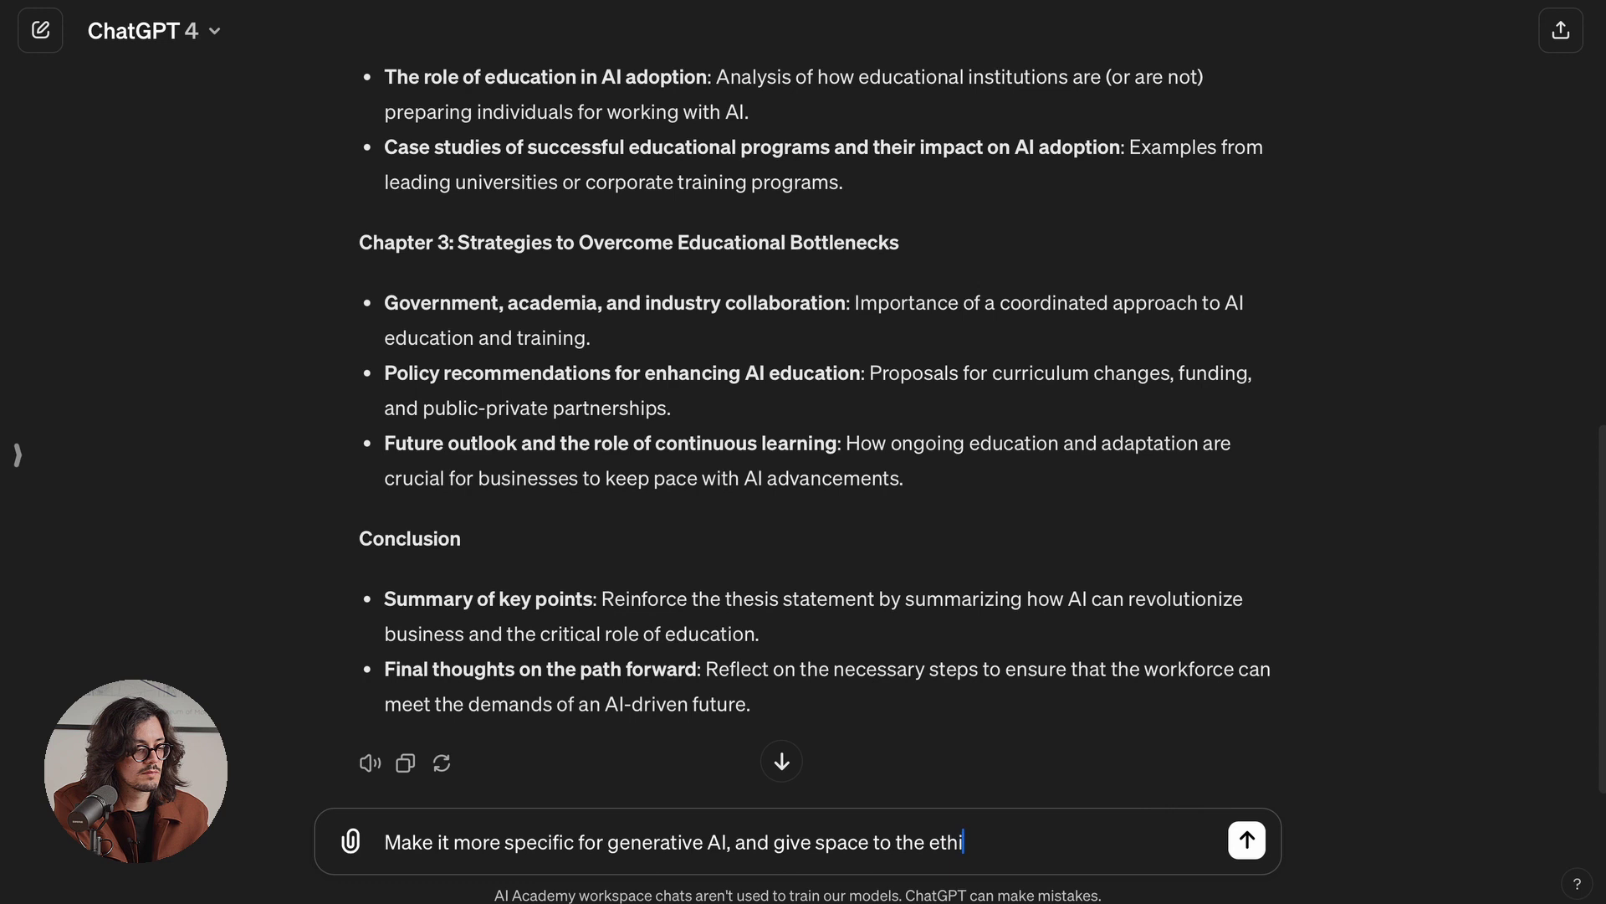
text(cal implications of AI)
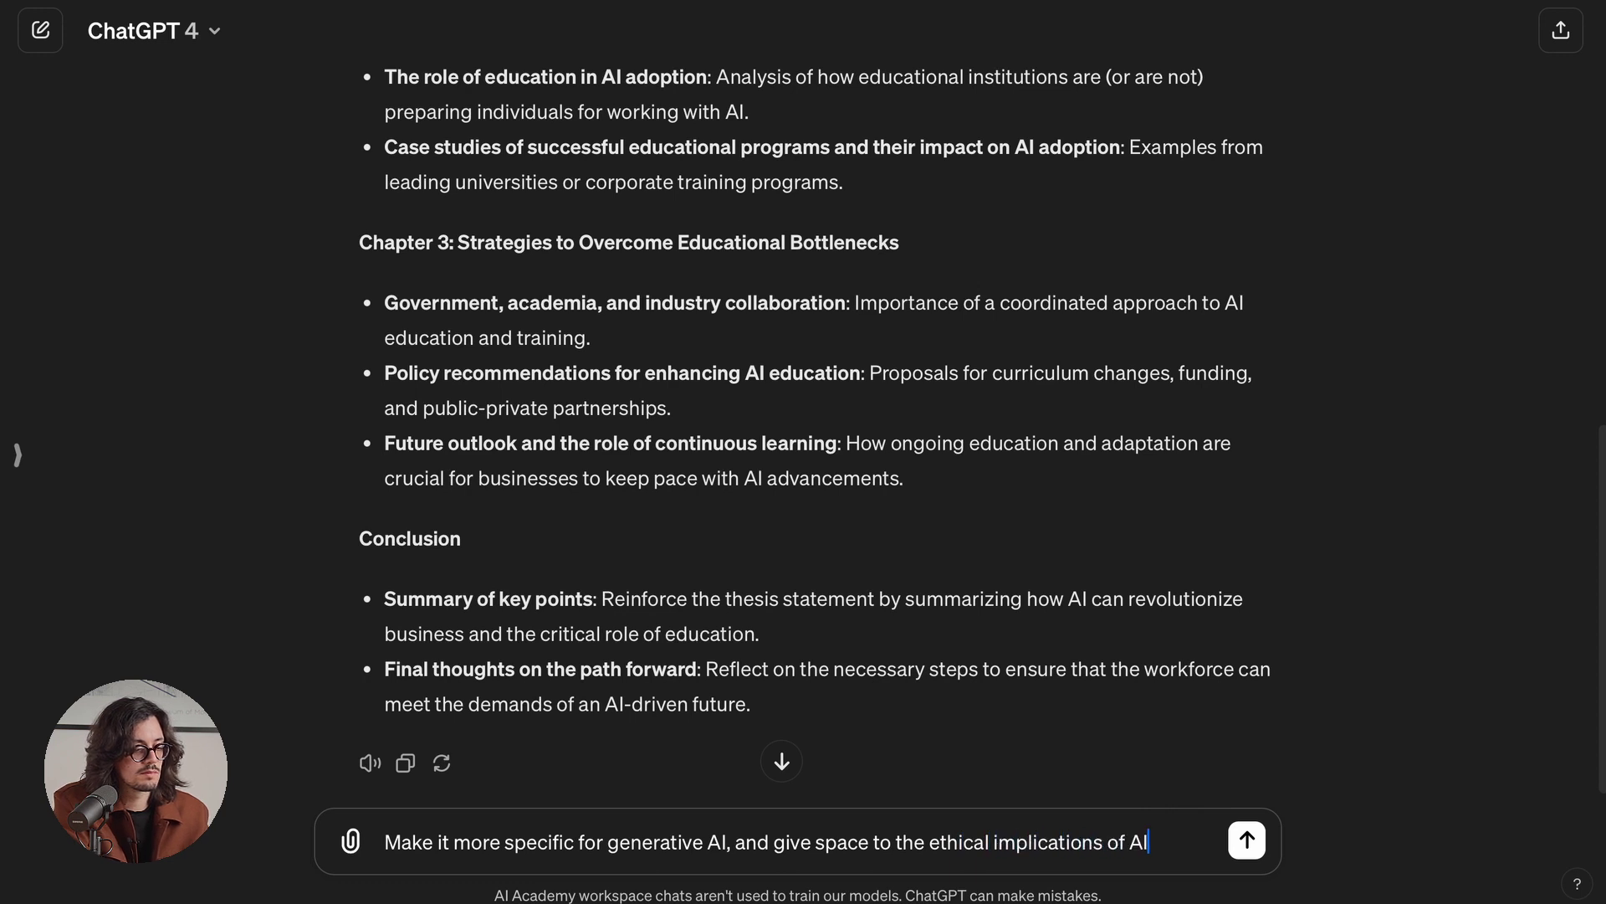
text( in business)
key(Return)
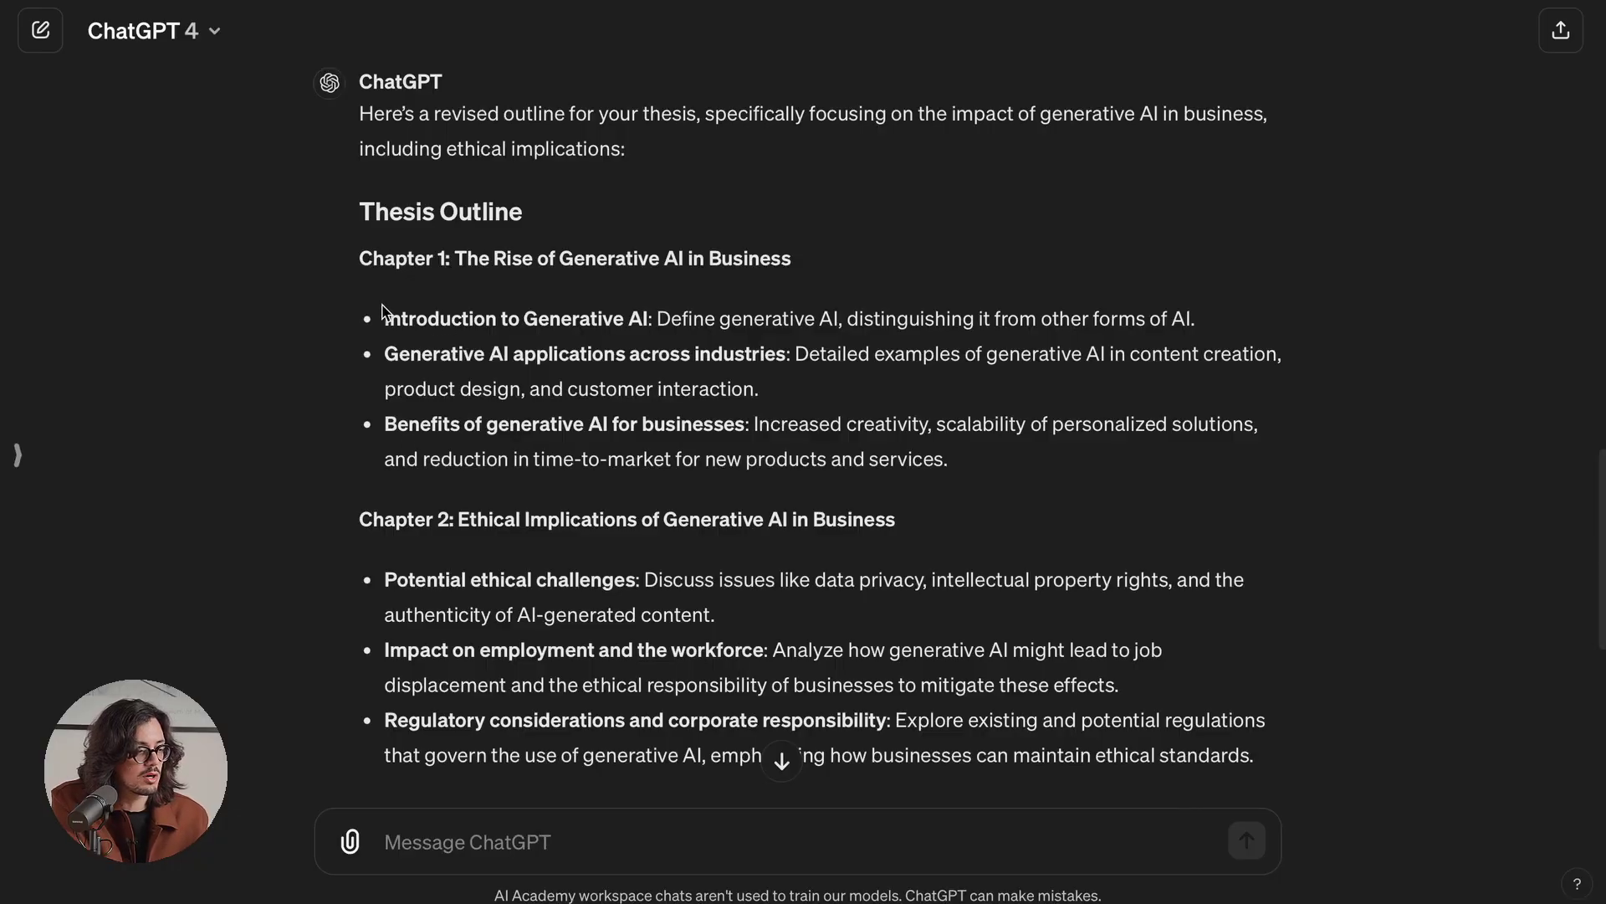
Step: Send a prompt to write the first section, quoting the outline's Introduction to Generative AI bullet: short, focused on LLMs over image generation, appealing for executives
drag(385, 317, 1192, 316)
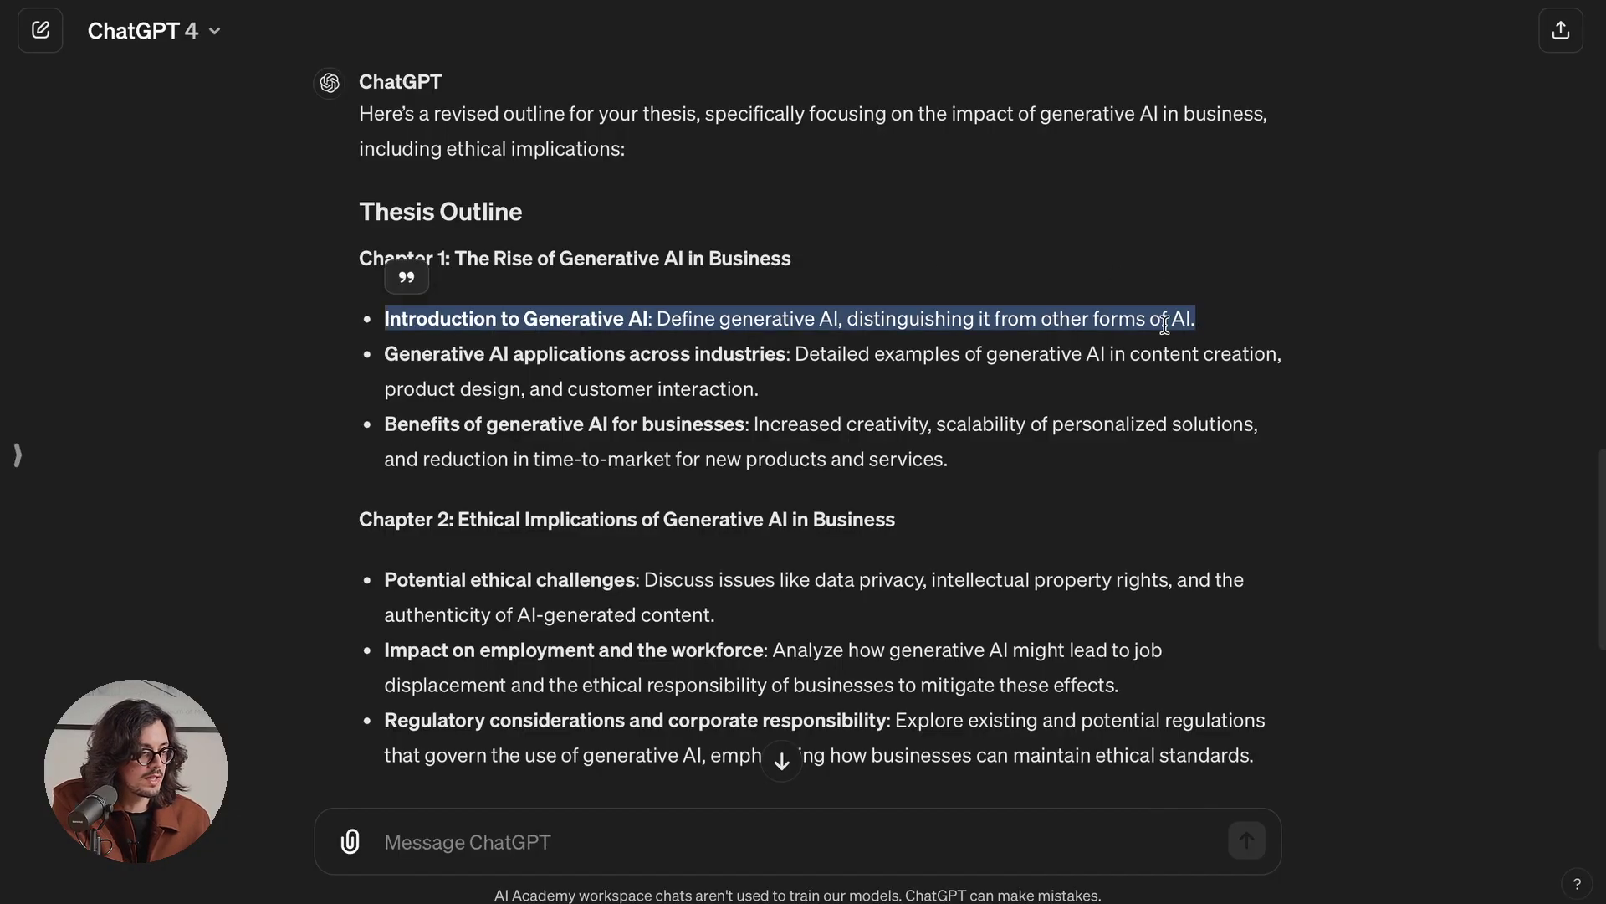
scroll(1164, 324, down, 7)
click(563, 844)
text(No)
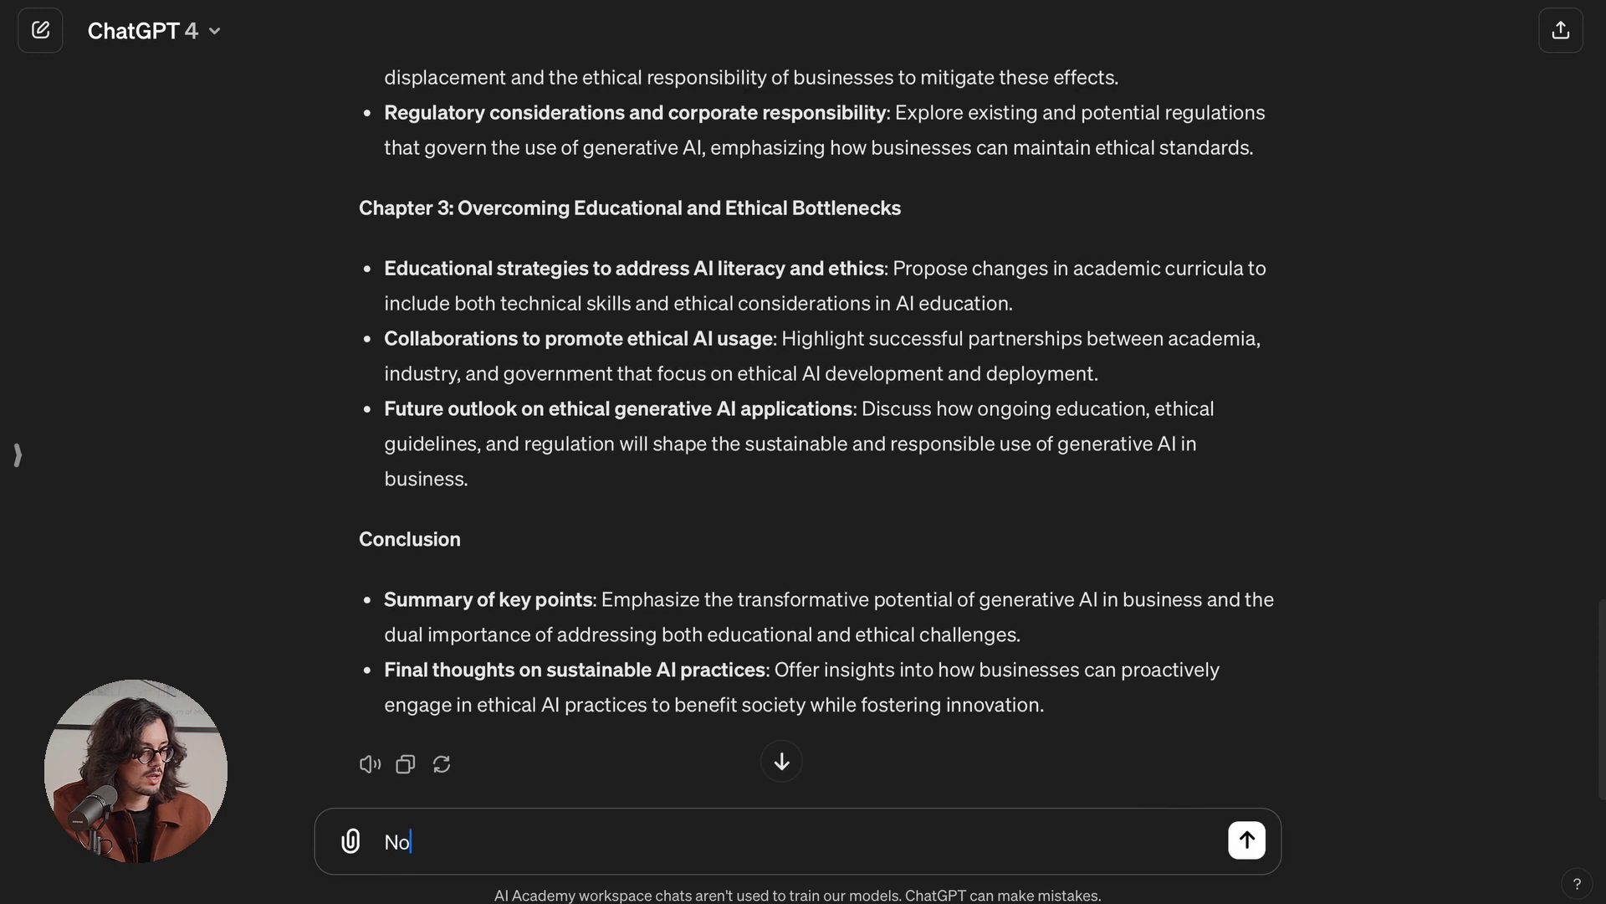
text(w let's write the)
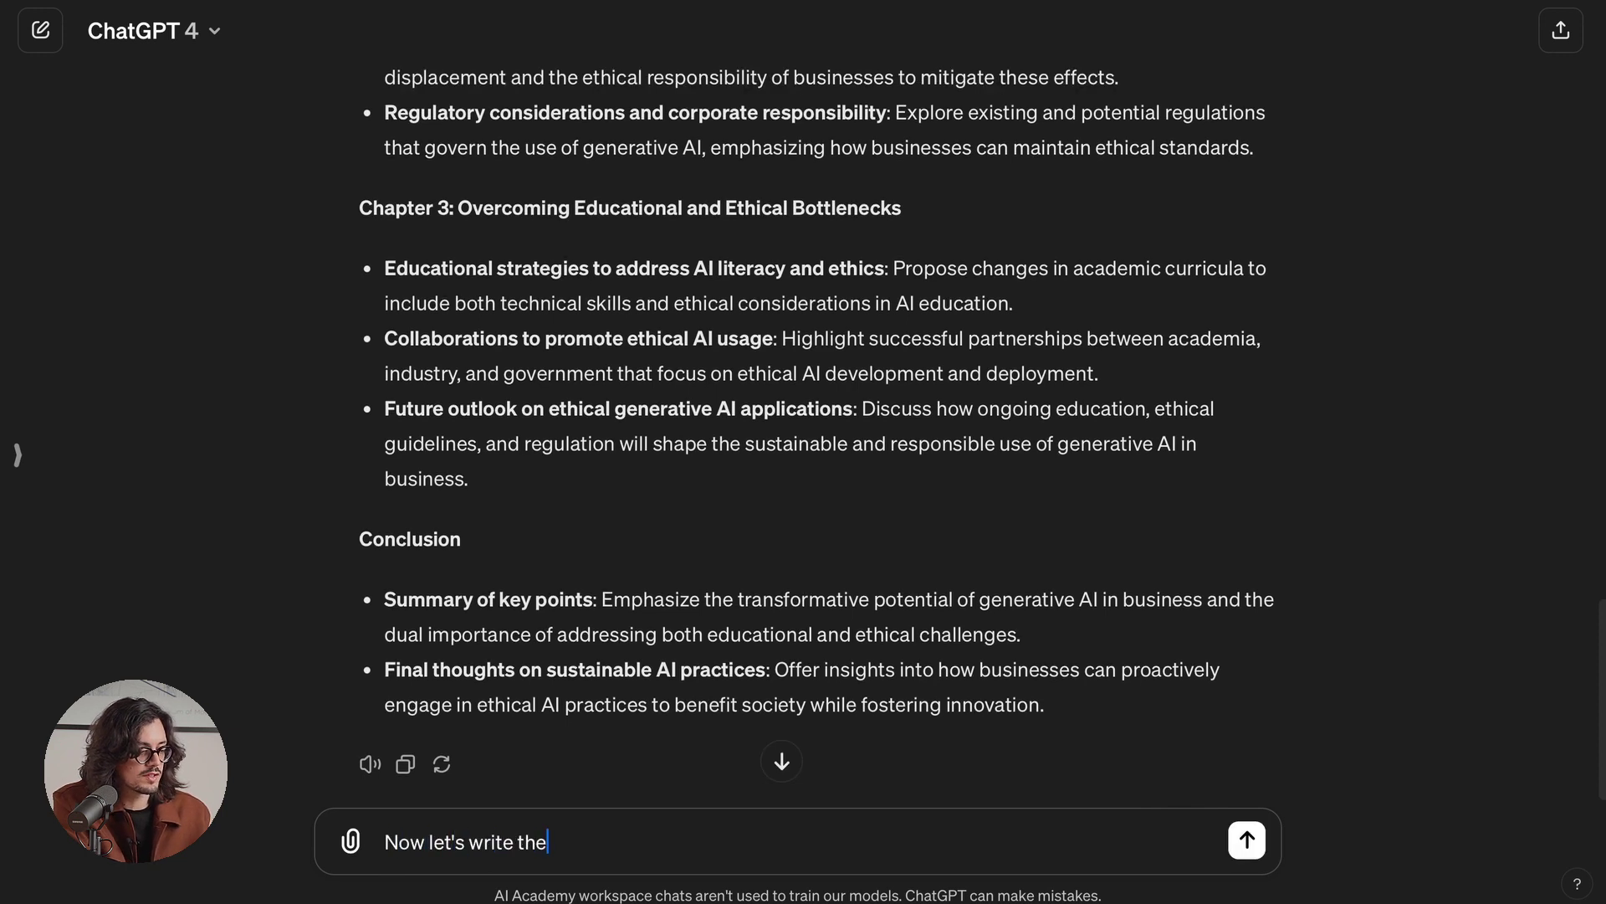
text( first cection)
key(ctrl+v)
key(shift+Return)
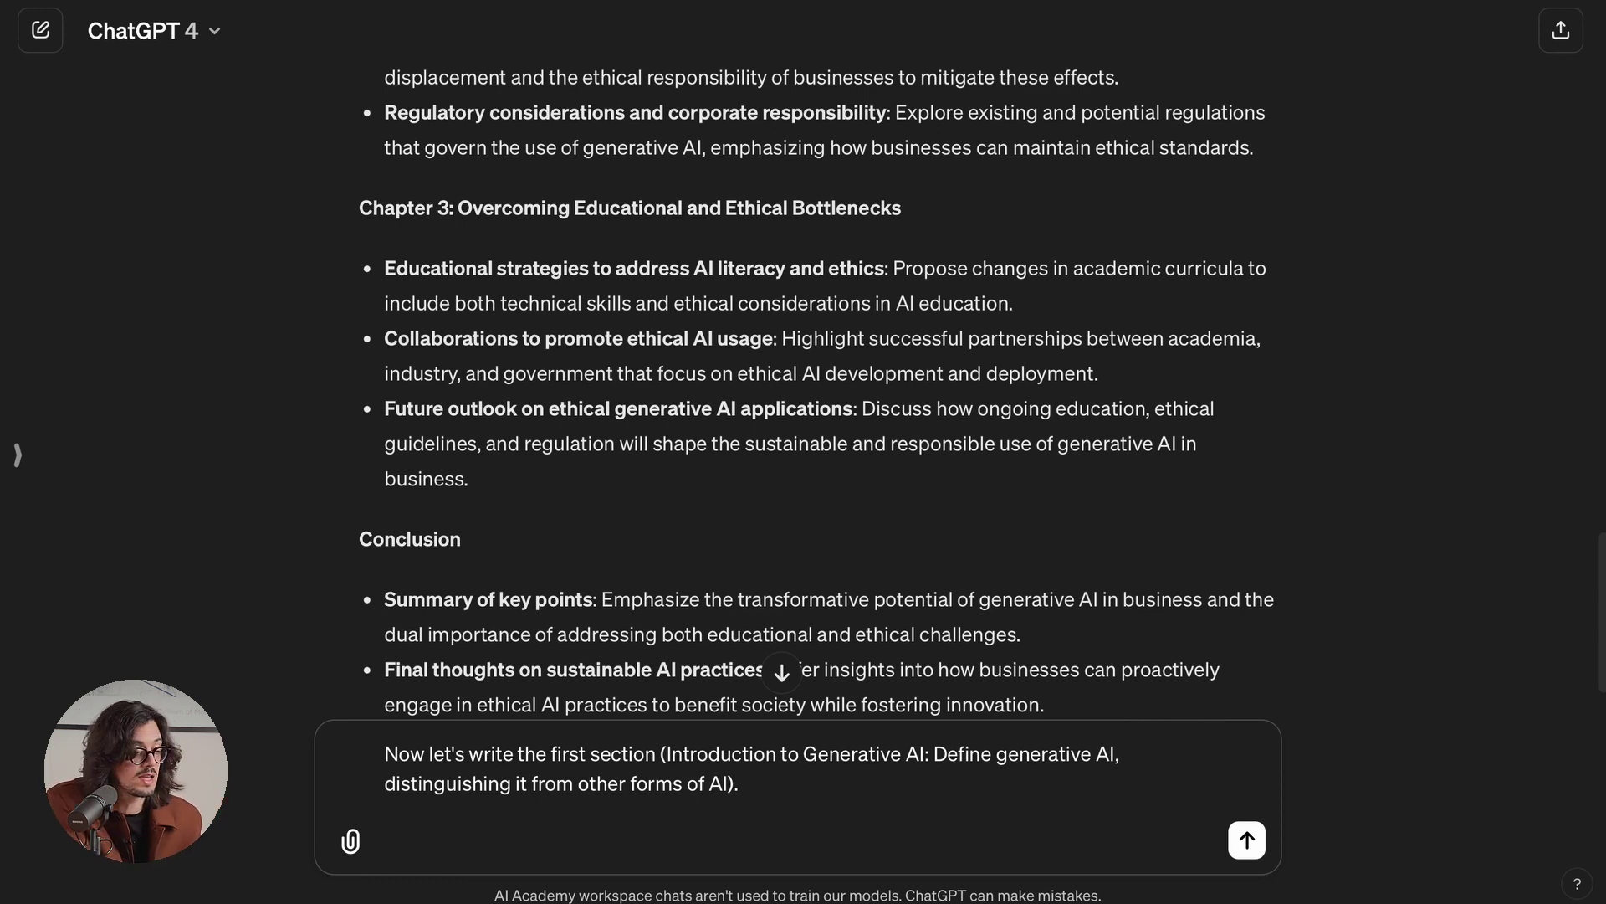
key(Return)
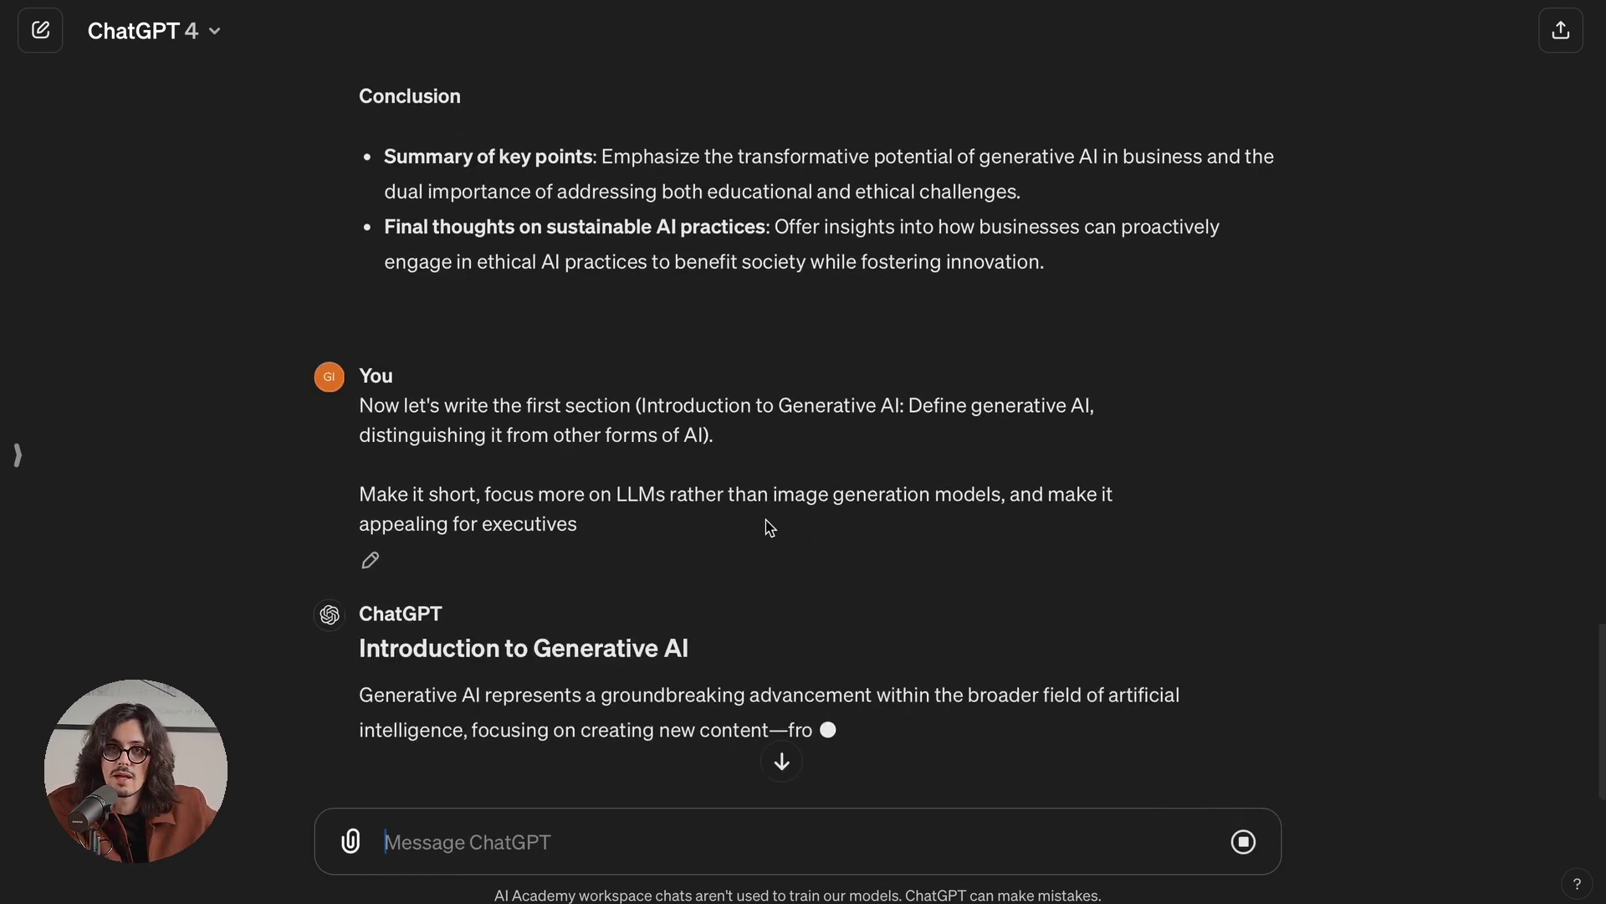
Step: Copy the full generated Introduction to Generative AI section and paste it into a blank Google Docs document
scroll(769, 527, down, 2)
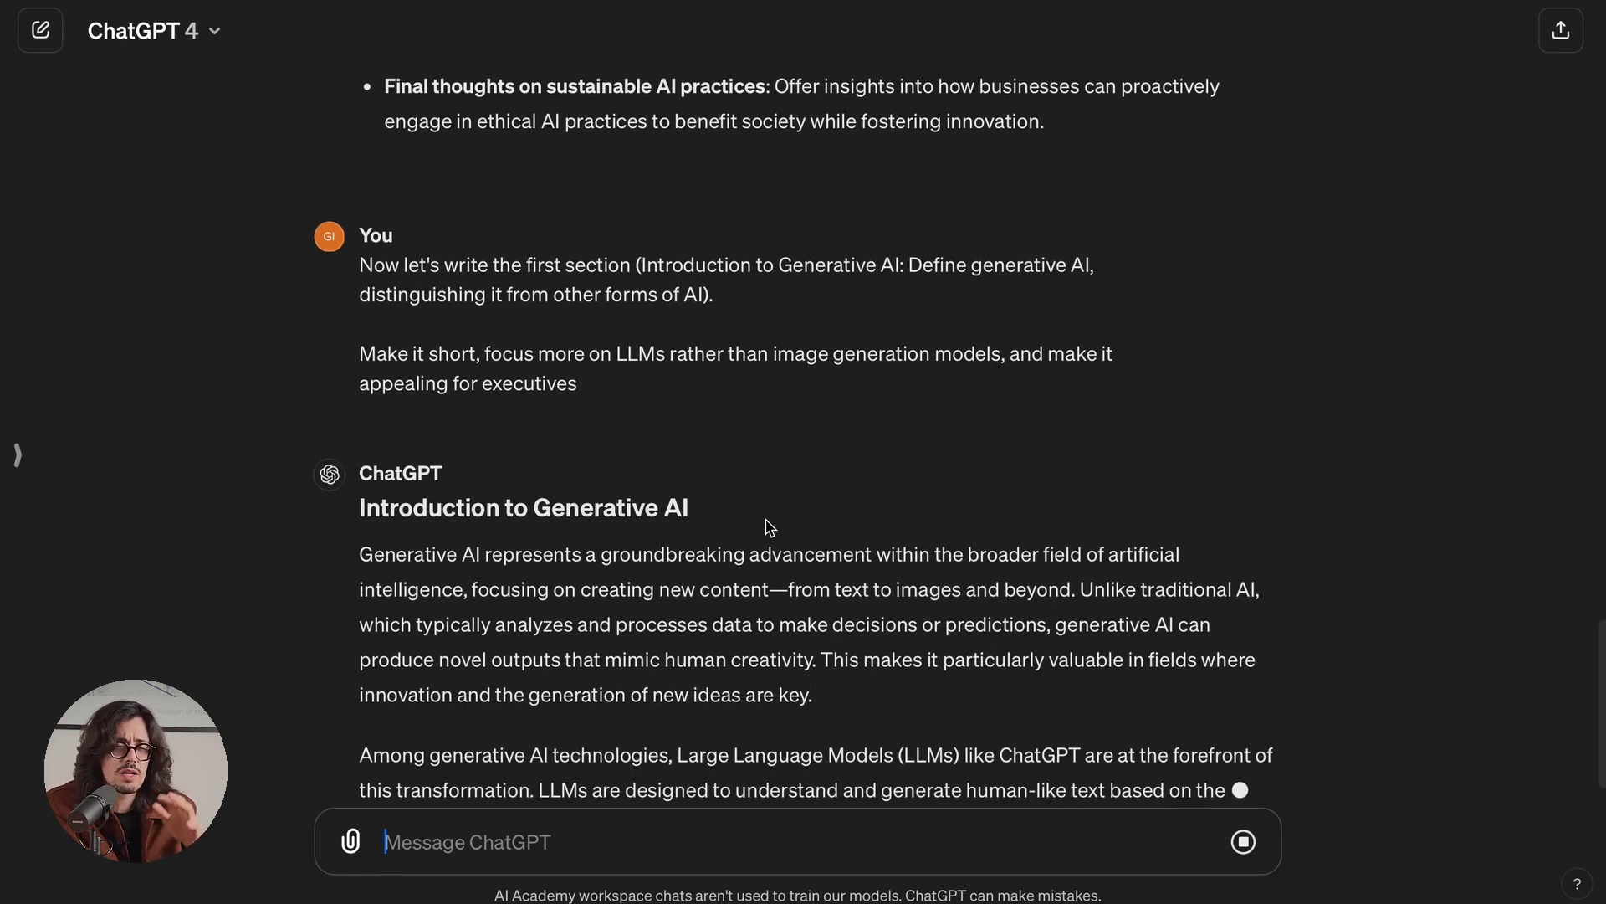
scroll(767, 521, down, 2)
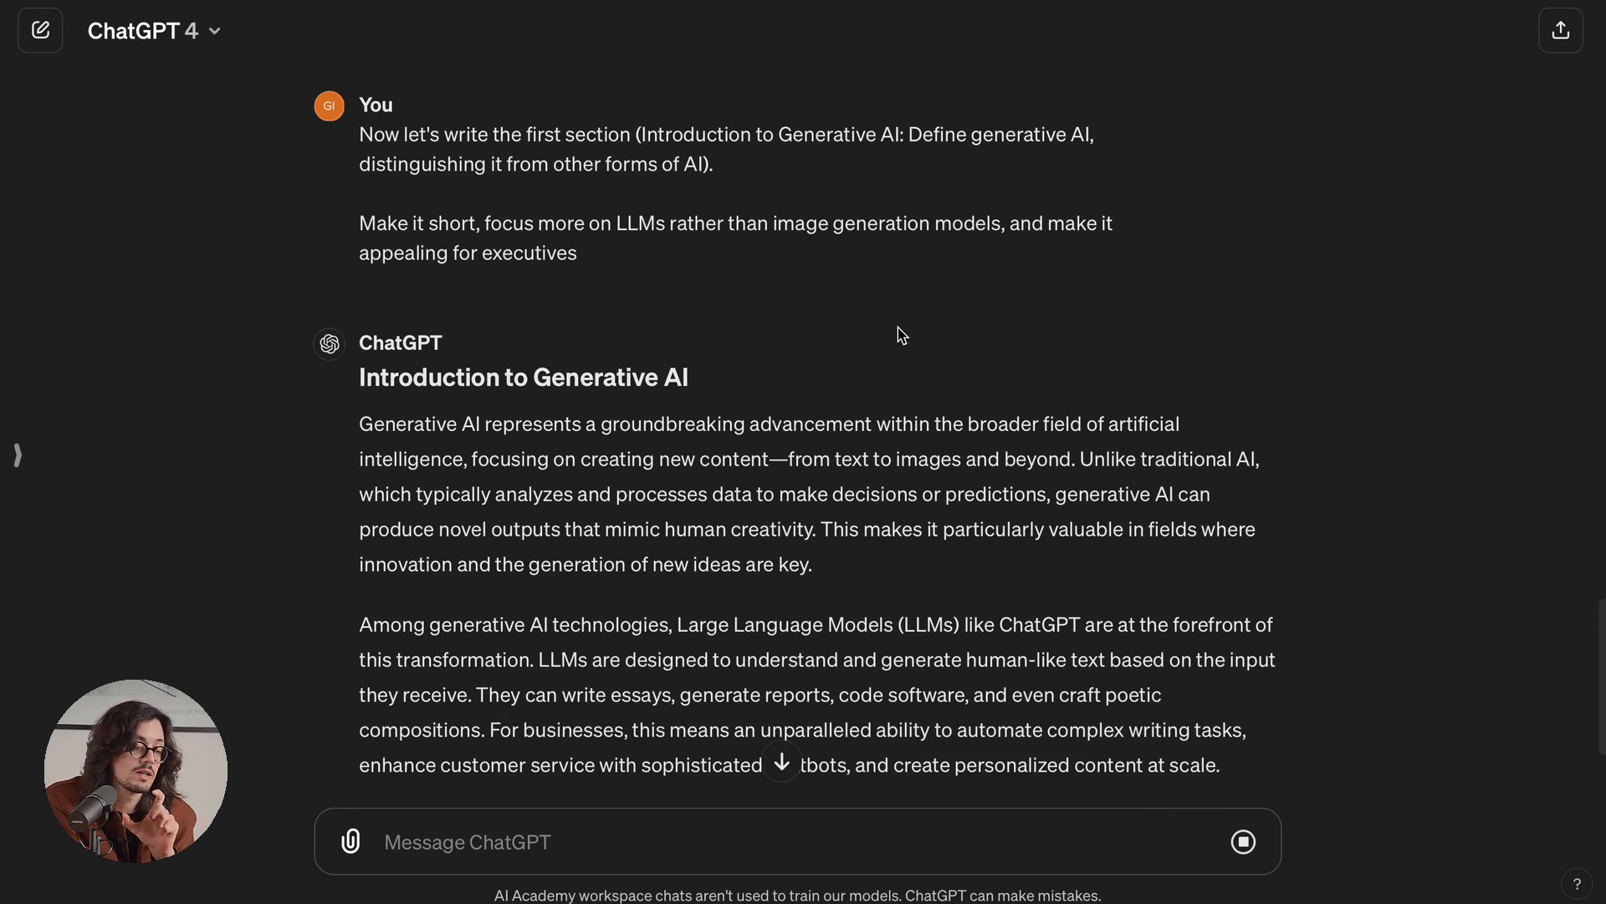
scroll(902, 337, down, 4)
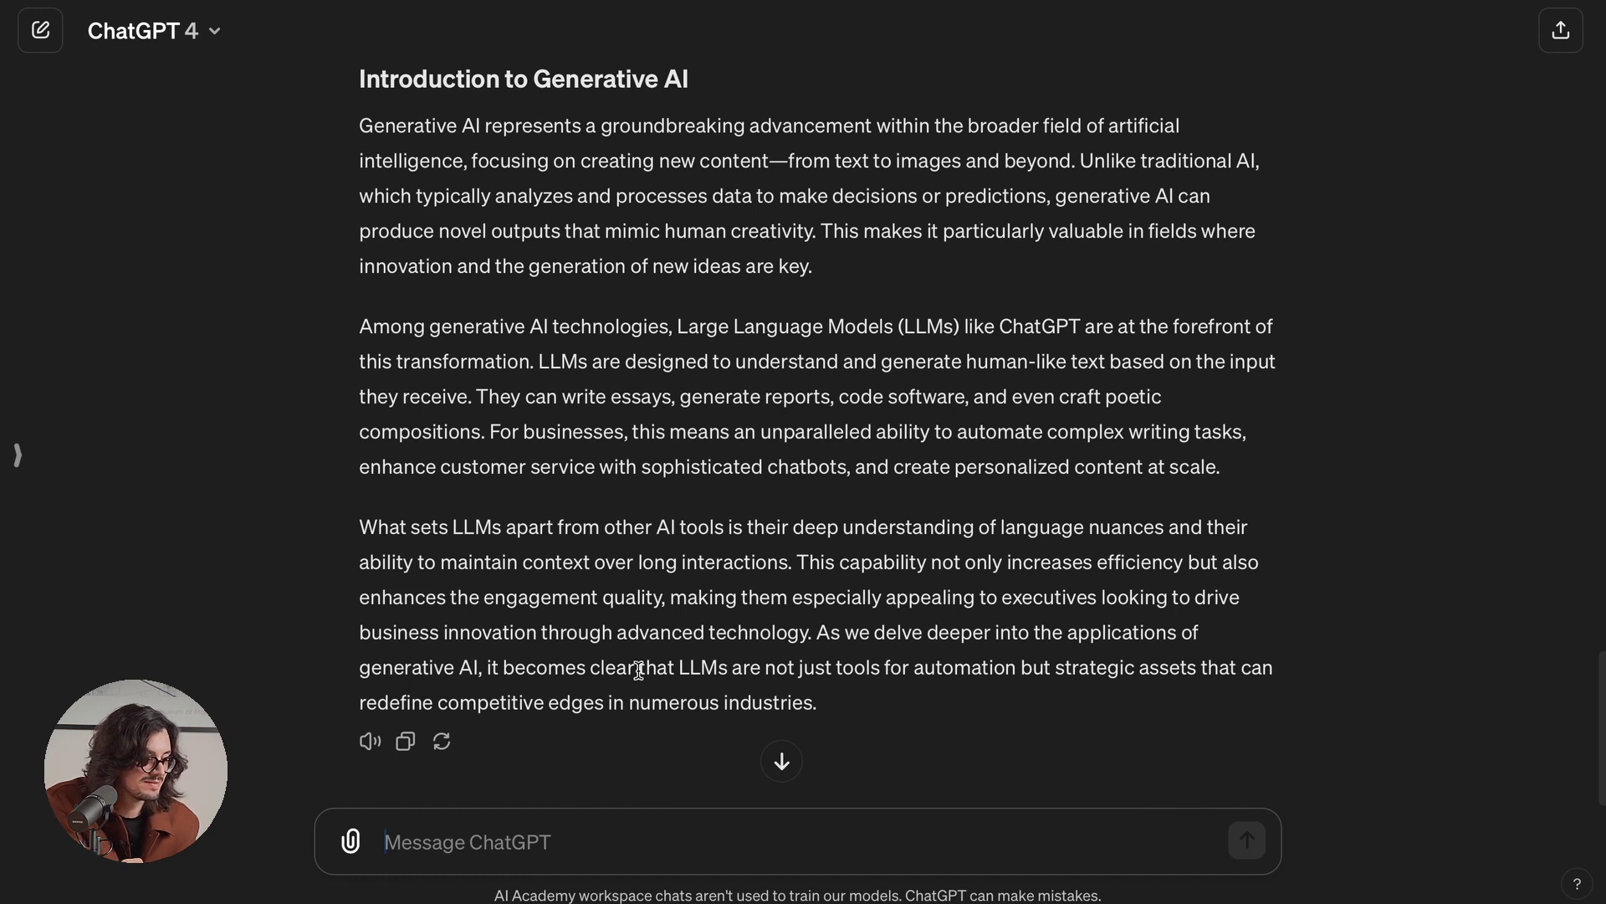
click(405, 741)
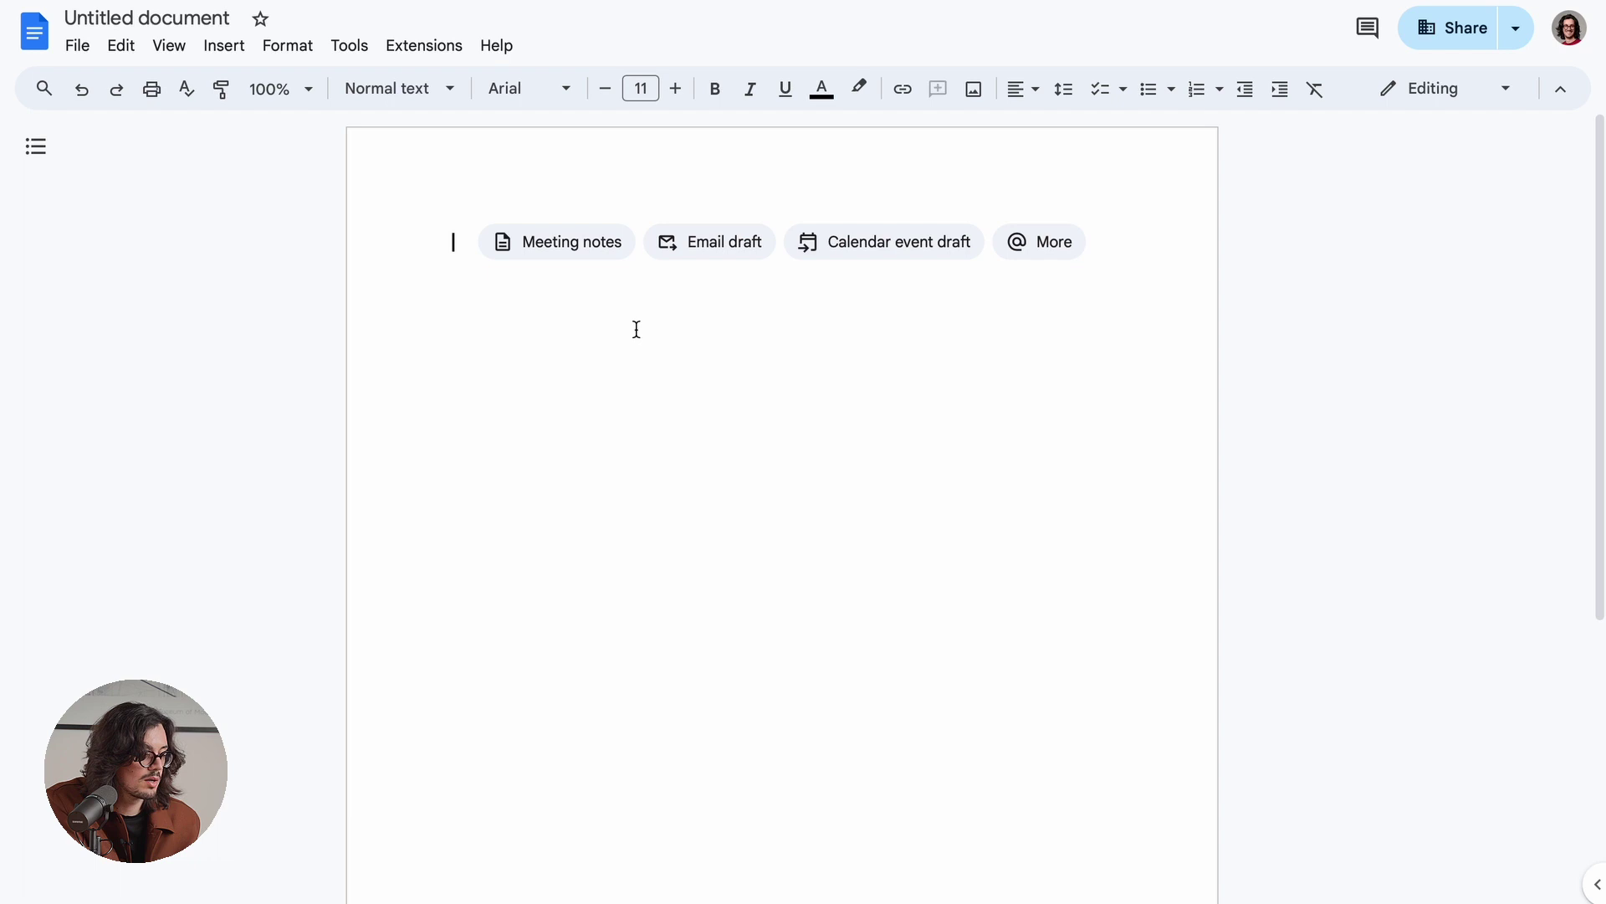
key(ctrl+v)
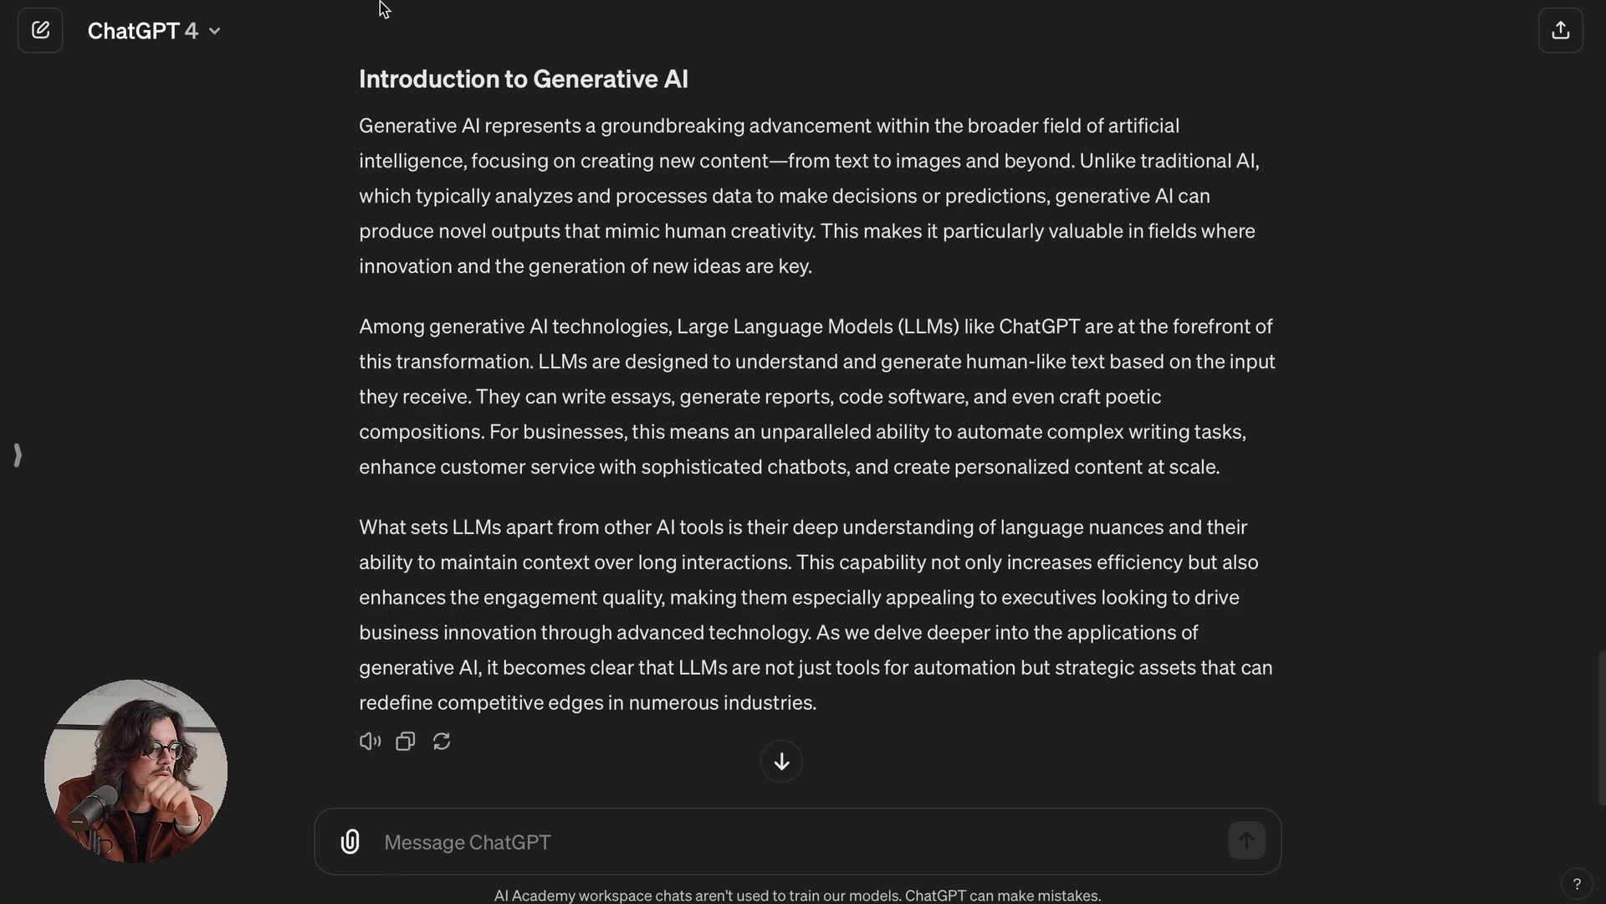
Step: Return to the first thesis outline in ChatGPT and highlight Chapter 1's bullet on current applications of AI in various industries
scroll(848, 384, up, 15)
scroll(849, 385, up, 10)
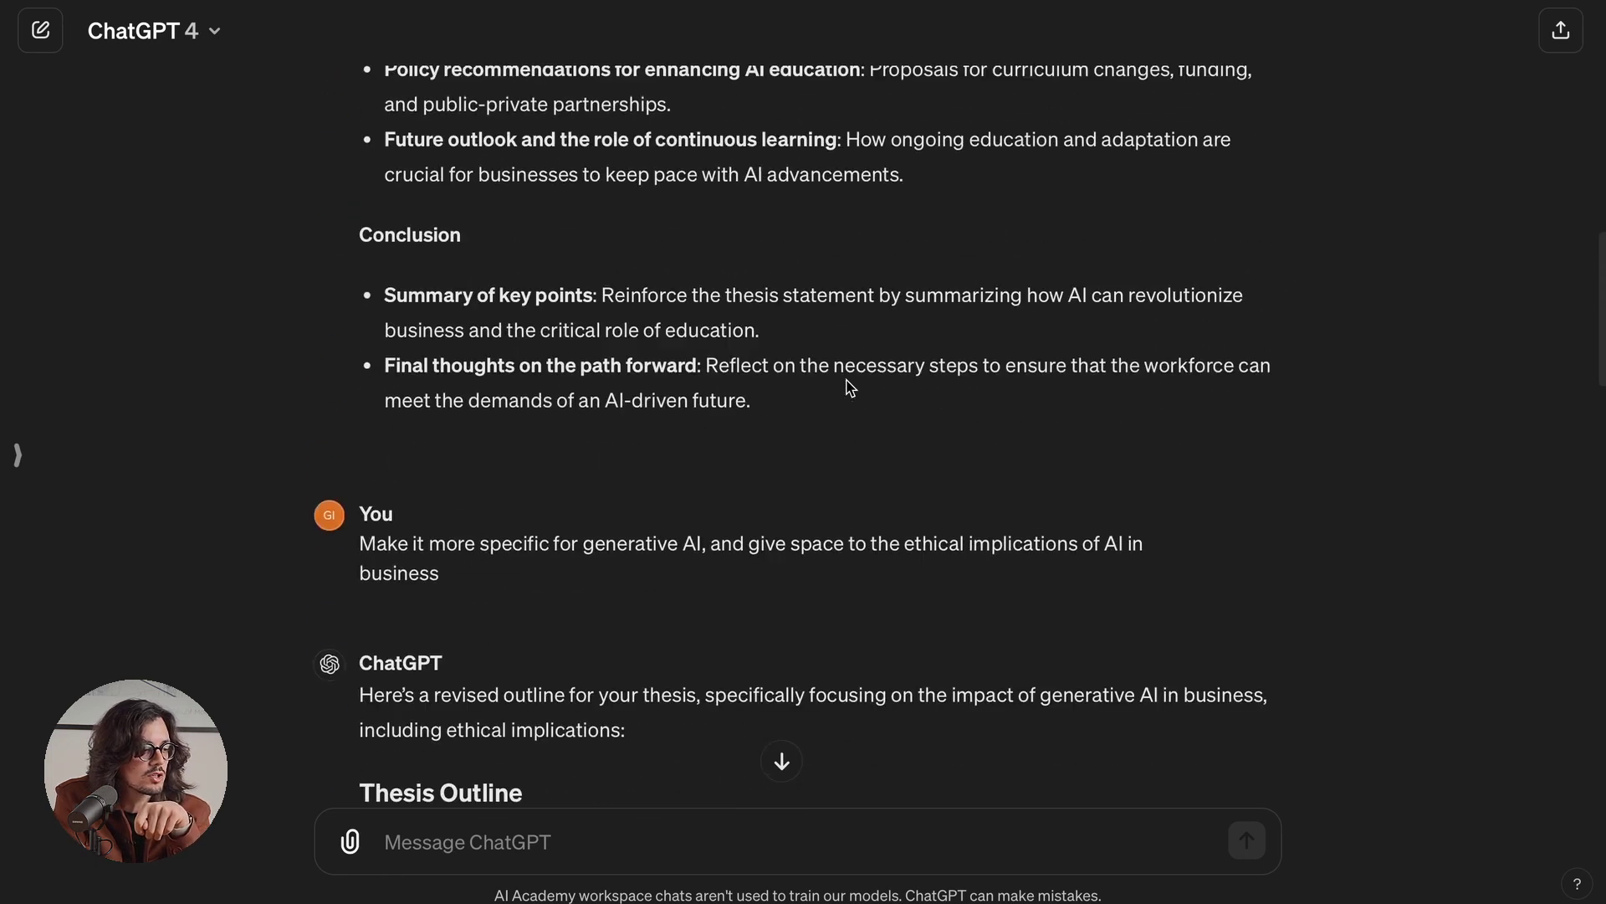
scroll(718, 374, down, 1)
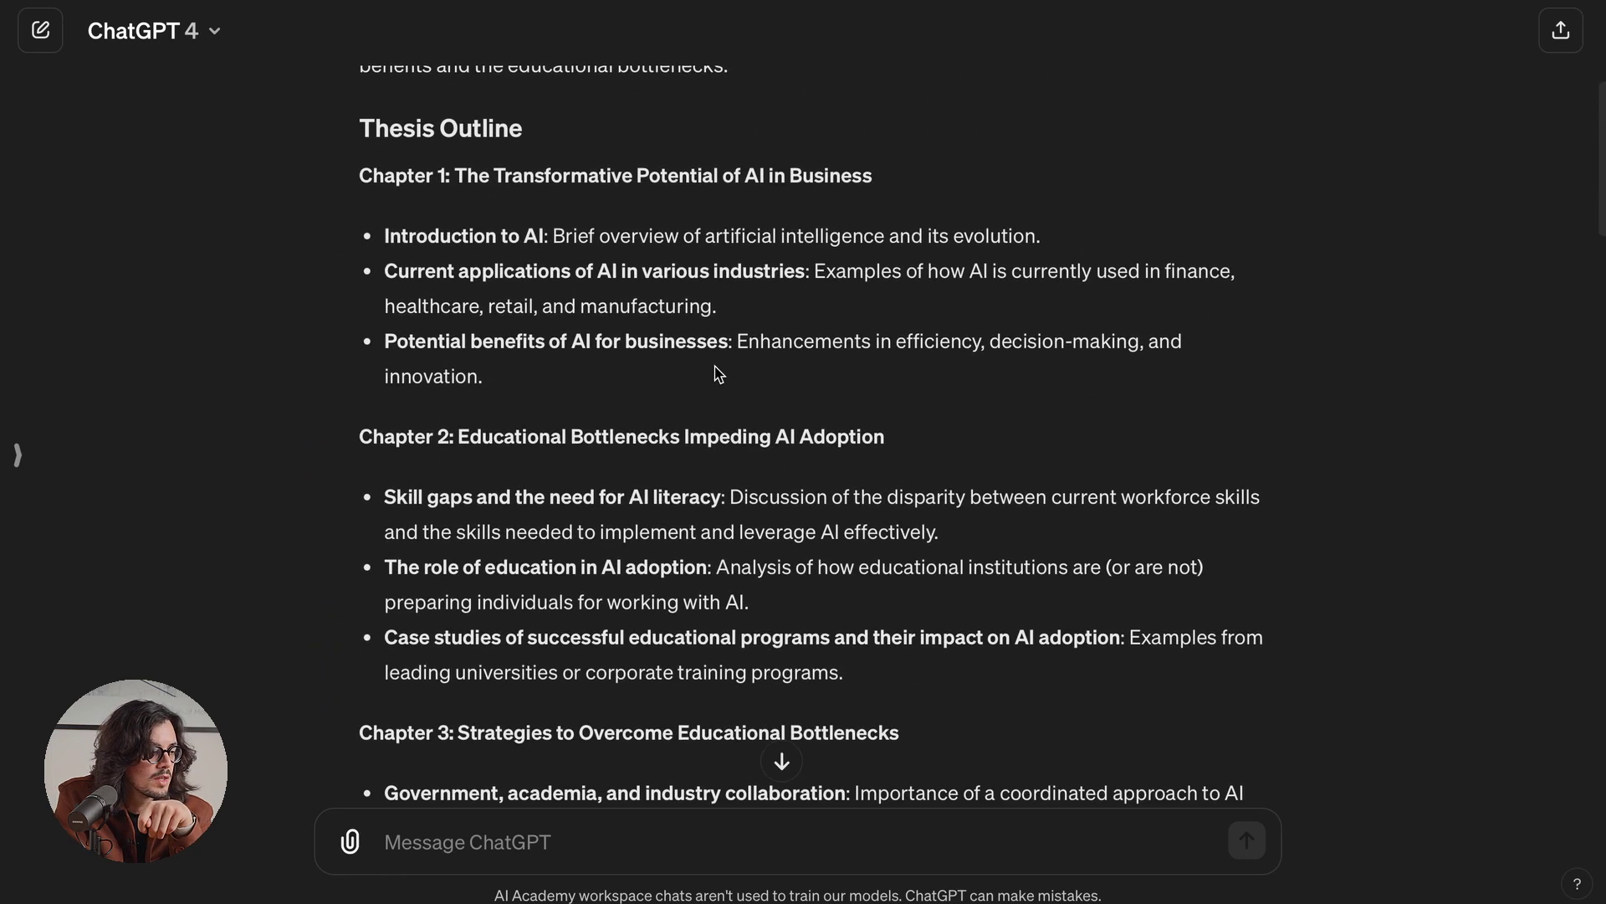
drag(397, 281, 810, 320)
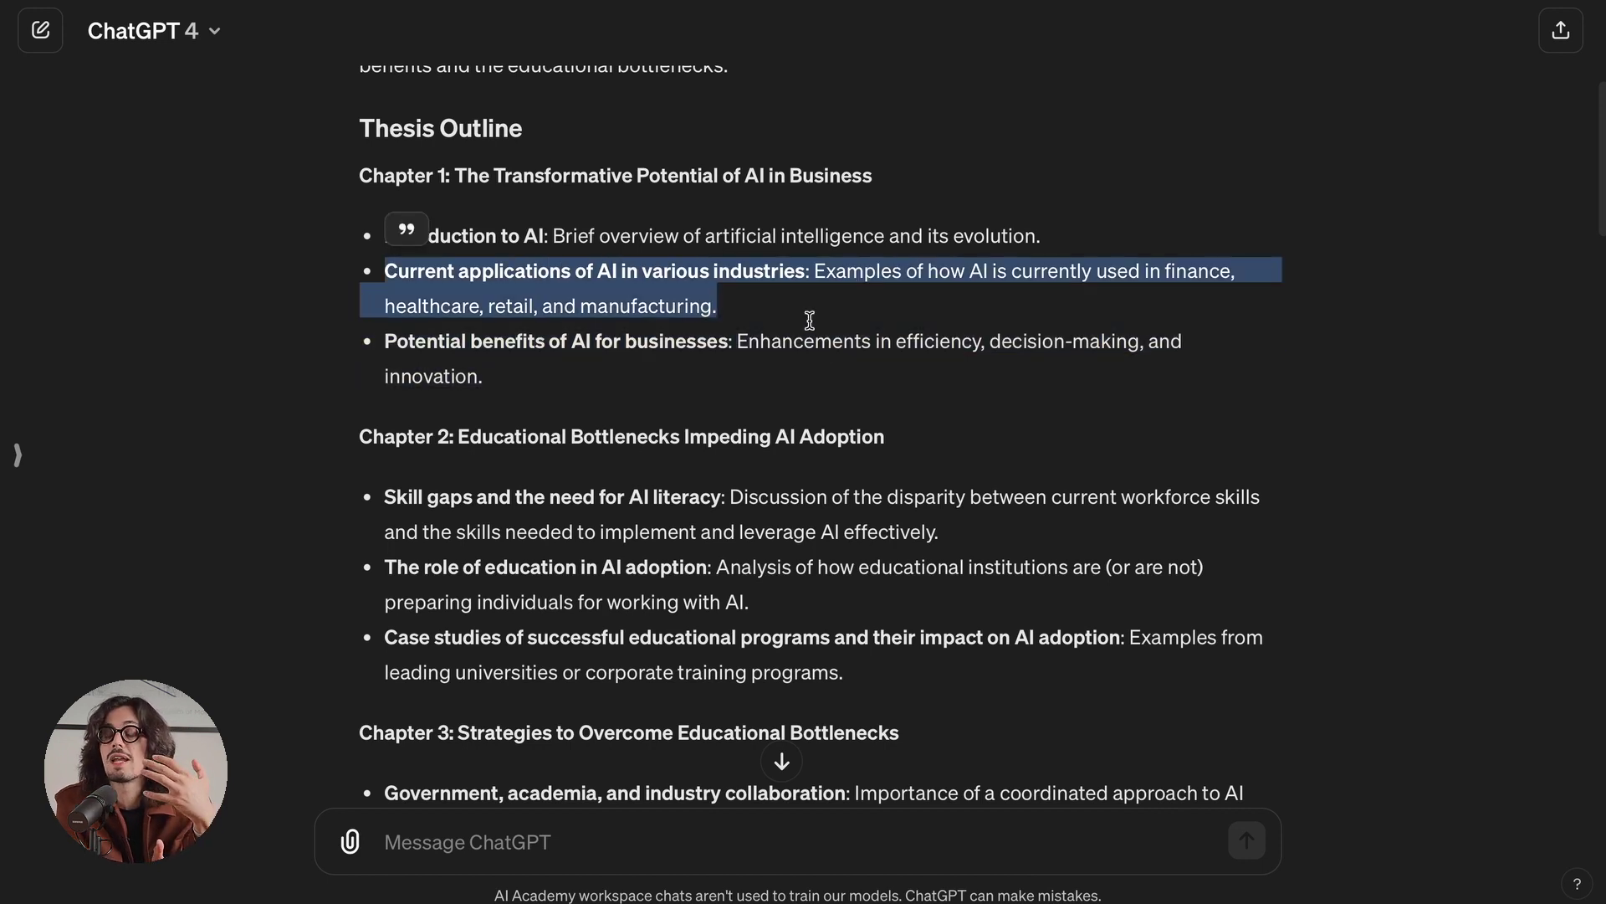
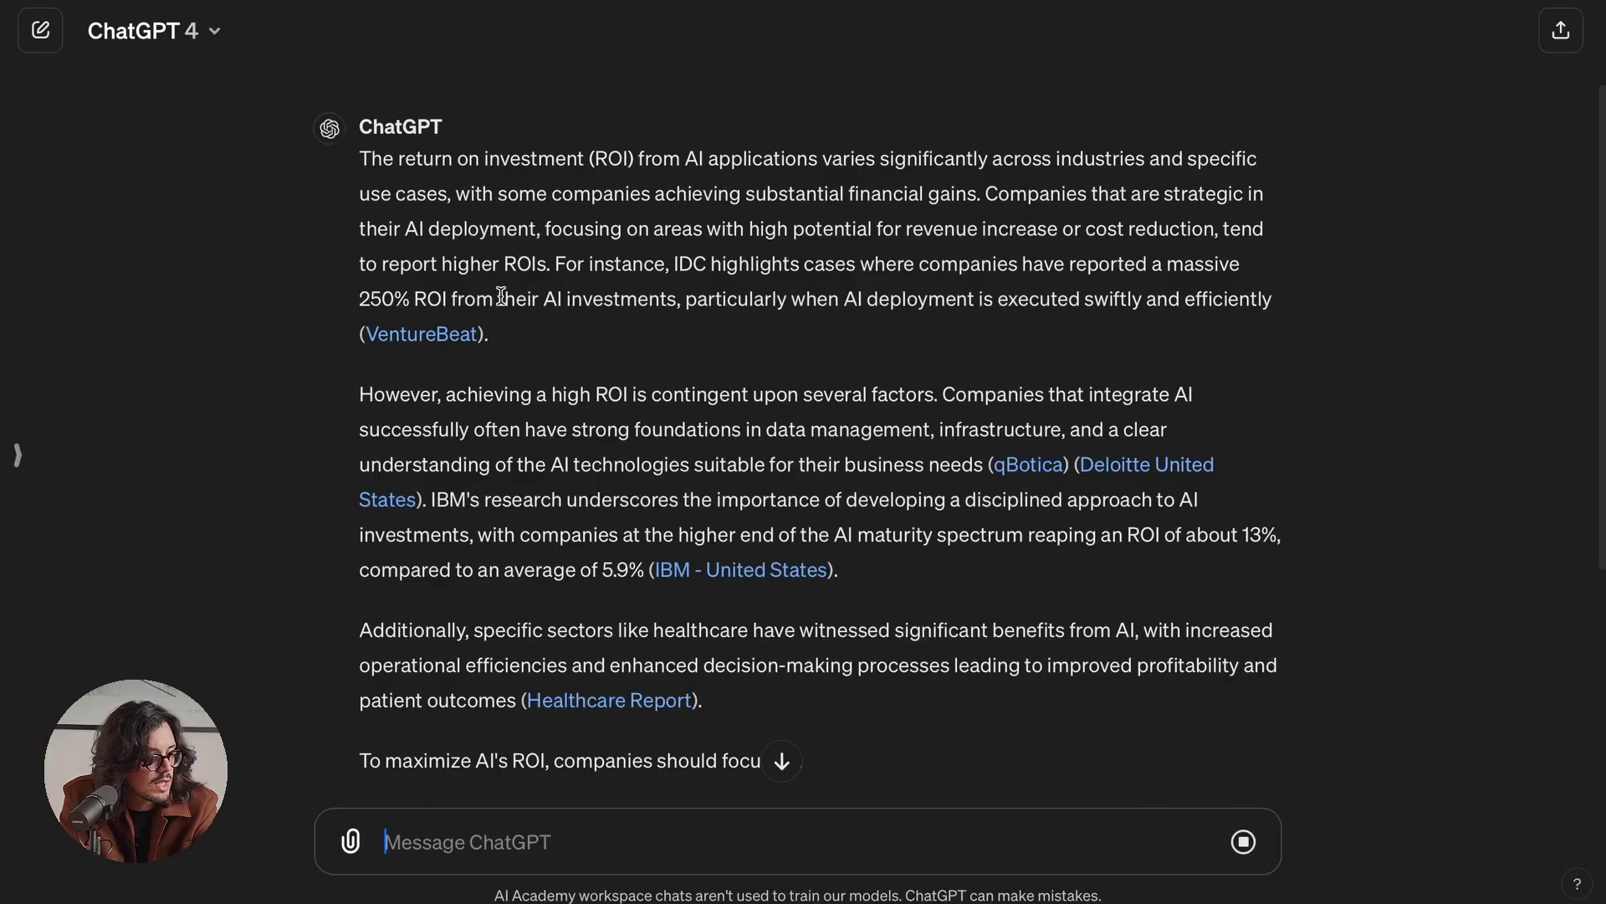
Step: Review the separate ChatGPT answer on AI's return on investment, highlighting its opening paragraph and the IDC example
scroll(435, 146, up, 1)
drag(360, 151, 581, 312)
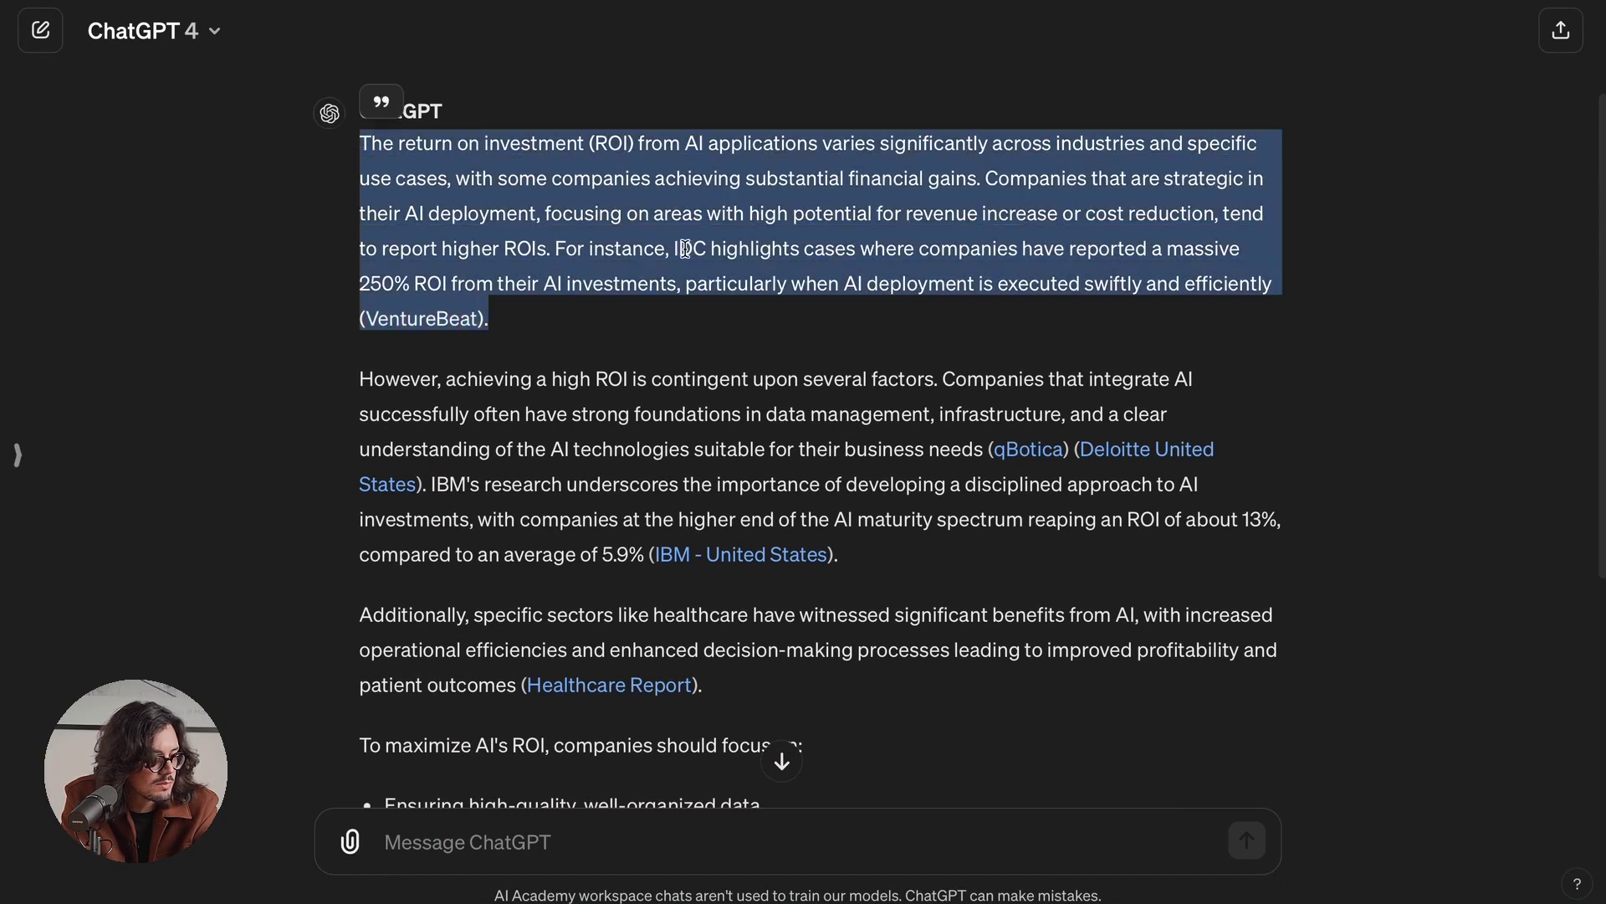
click(723, 278)
drag(366, 282, 667, 298)
scroll(665, 297, down, 5)
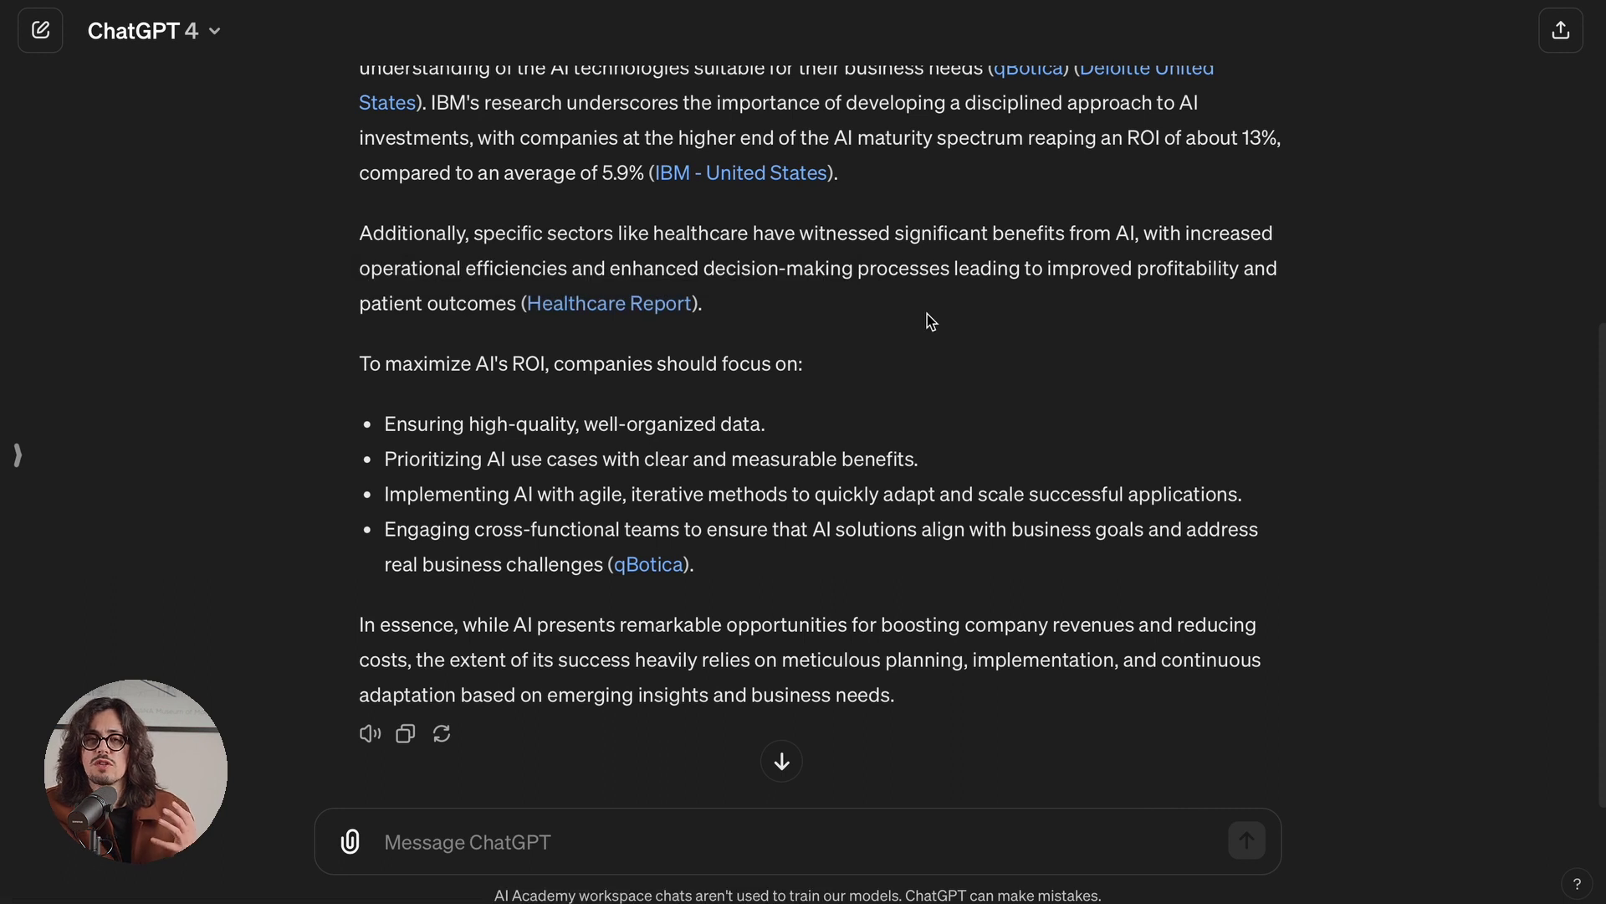
scroll(1018, 332, up, 4)
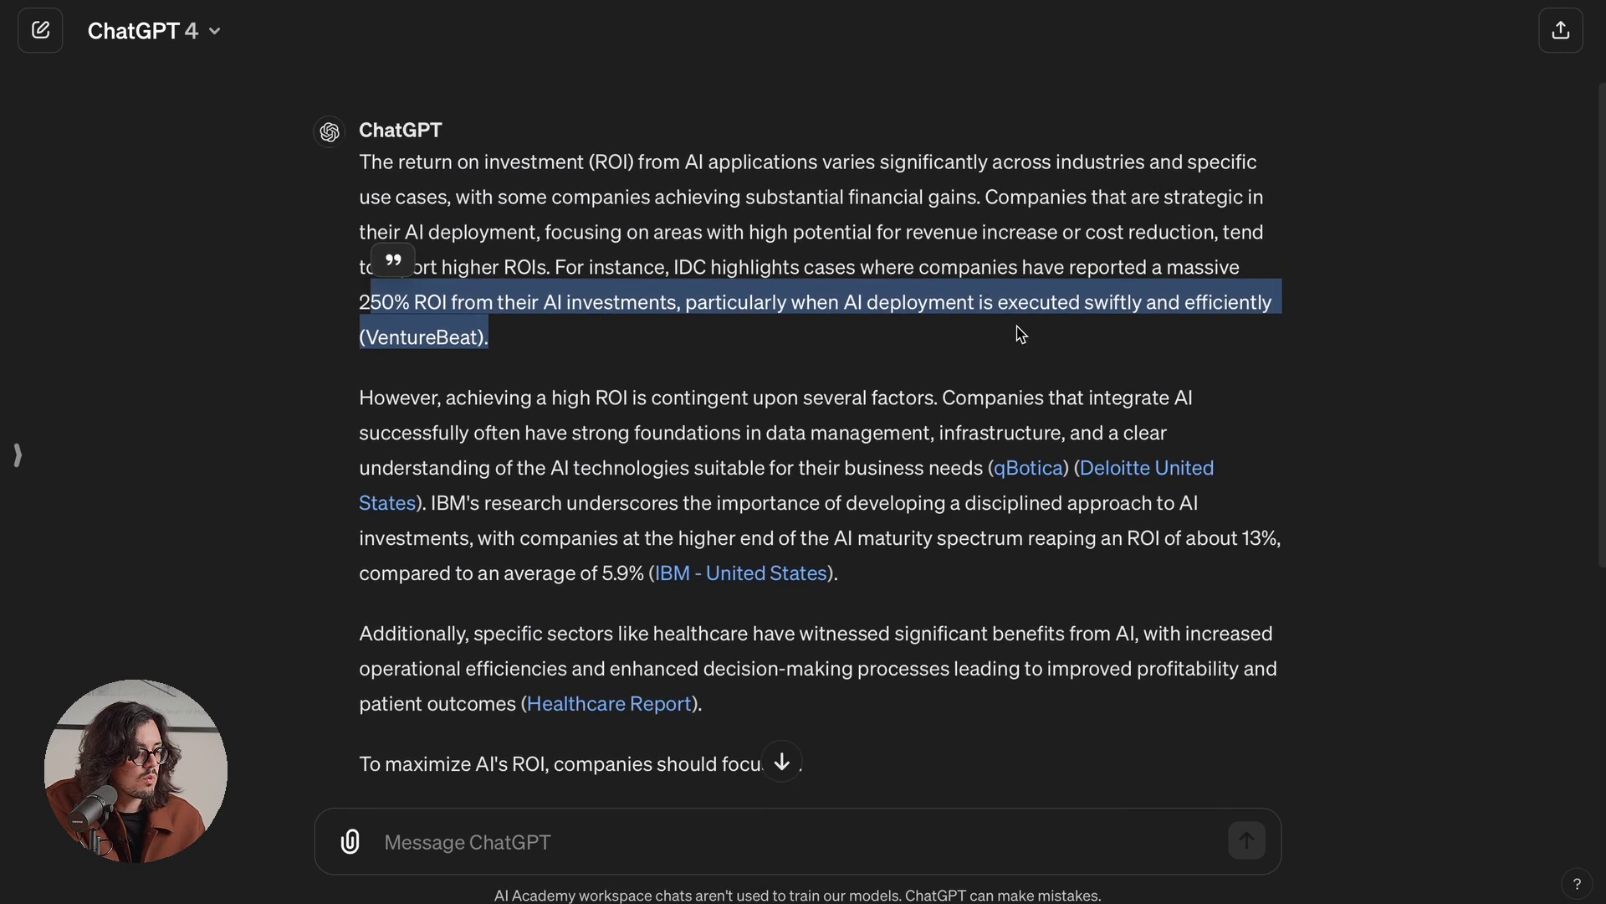
Step: Copy the first three paragraphs of the ROI answer, from its opening sentence through the Healthcare Report citation
click(362, 119)
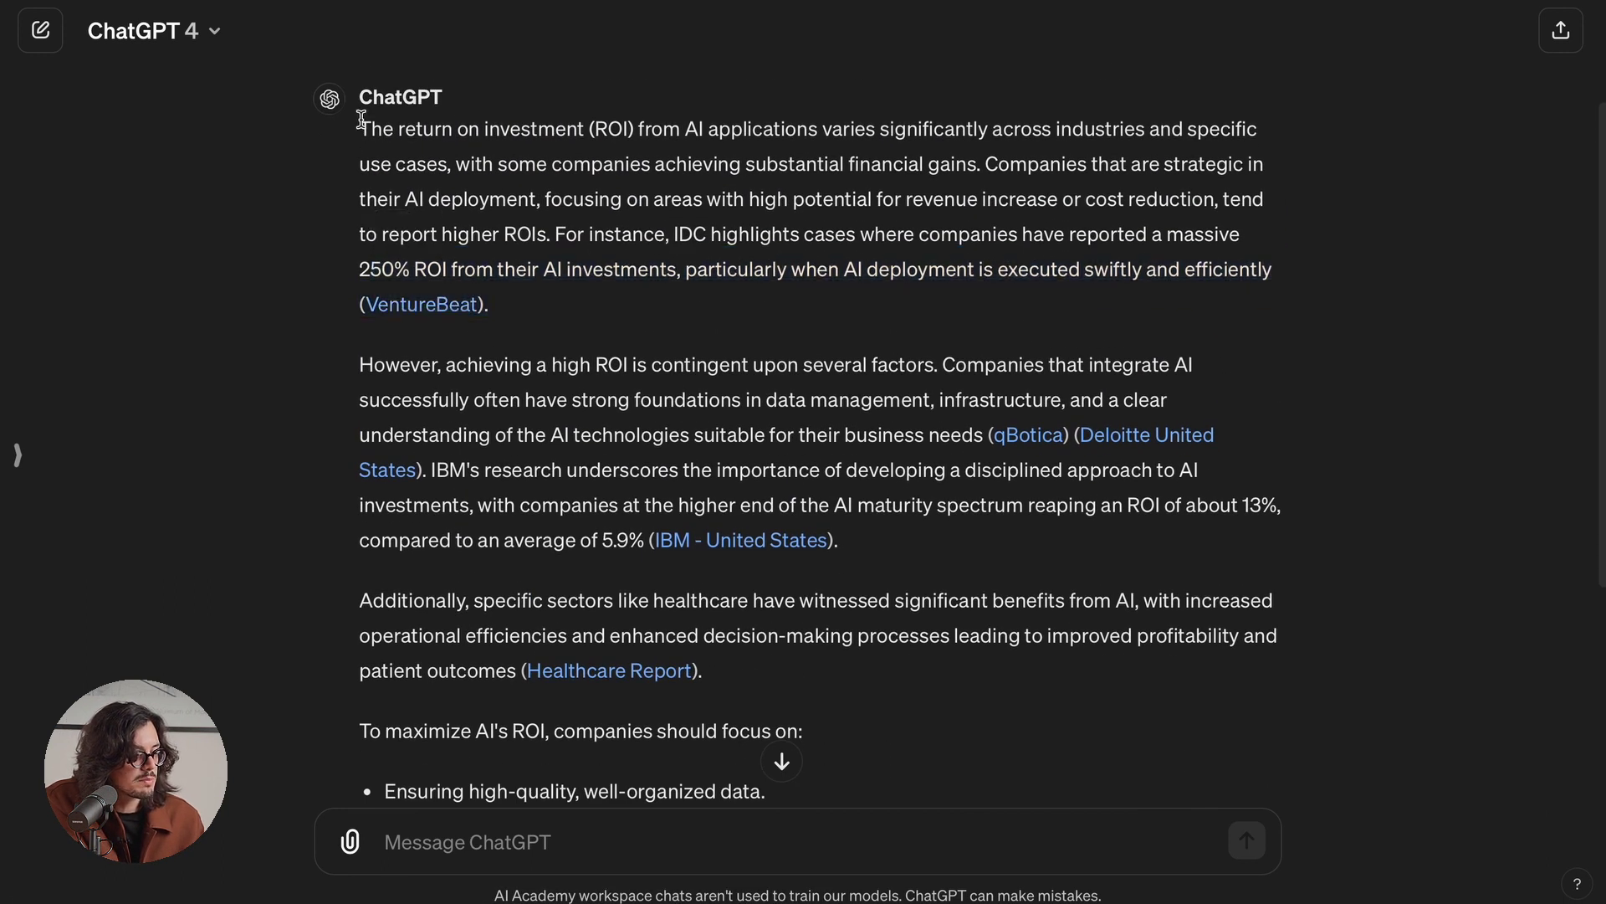
mouse_move(362, 120)
mouse_down()
mouse_move(541, 334)
mouse_move(821, 548)
mouse_move(864, 542)
mouse_move(823, 651)
mouse_move(789, 639)
mouse_up()
scroll(791, 586, down, 4)
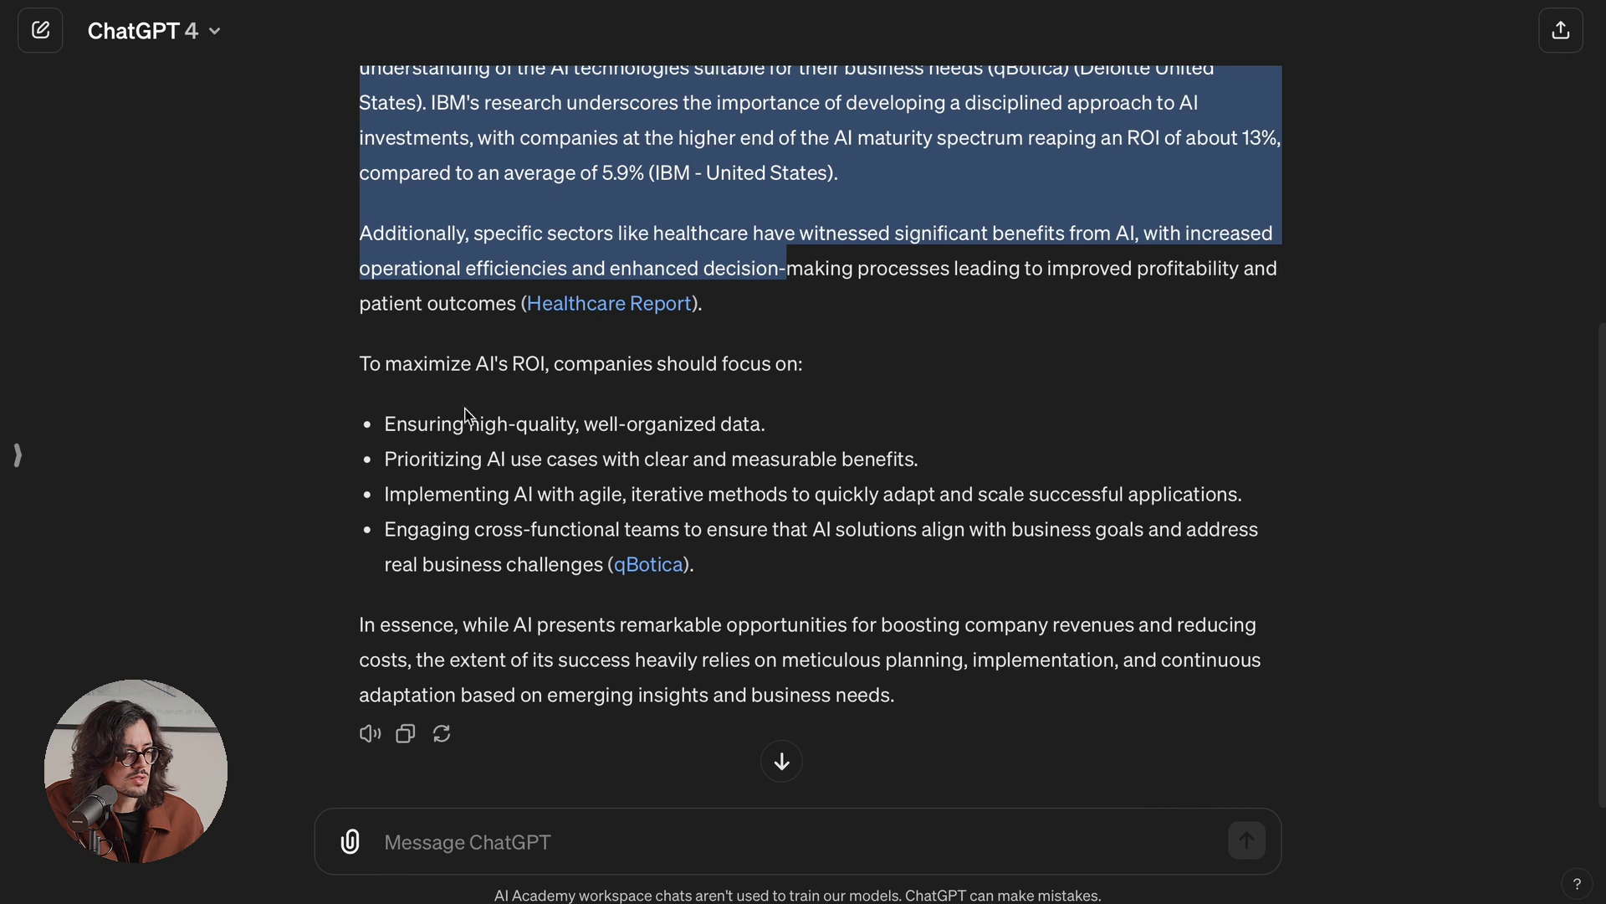
shift+click(717, 305)
scroll(670, 198, up, 2)
scroll(668, 198, up, 2)
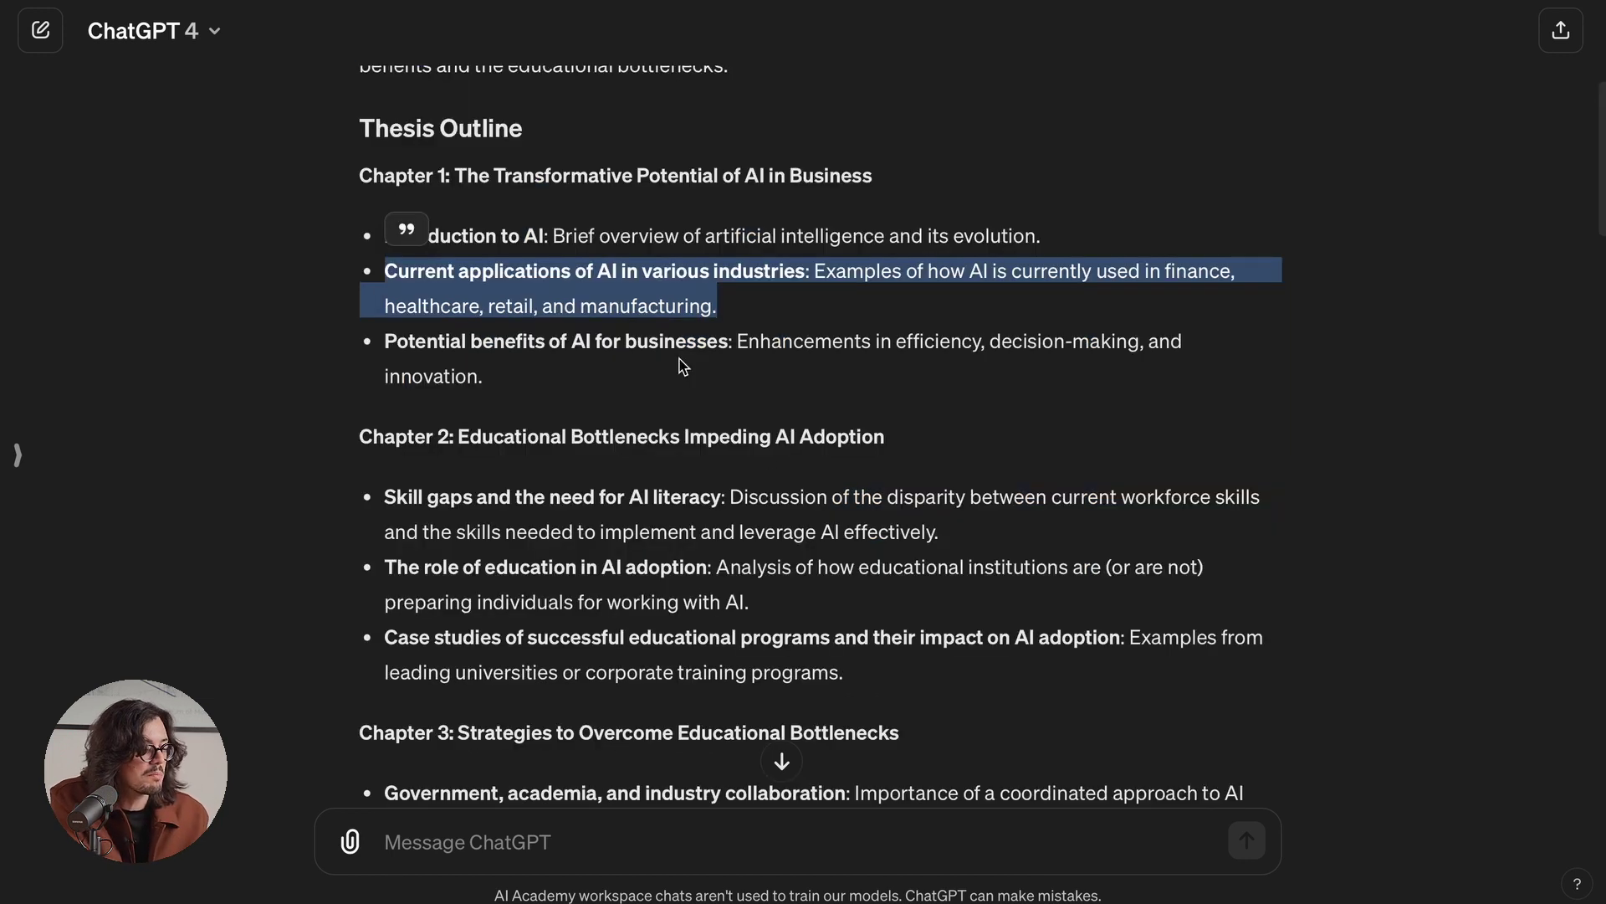
Step: In the thesis chat, send "Great. Now write section 2, using this as background information:" followed by the copied ROI paragraphs
scroll(782, 502, down, 10)
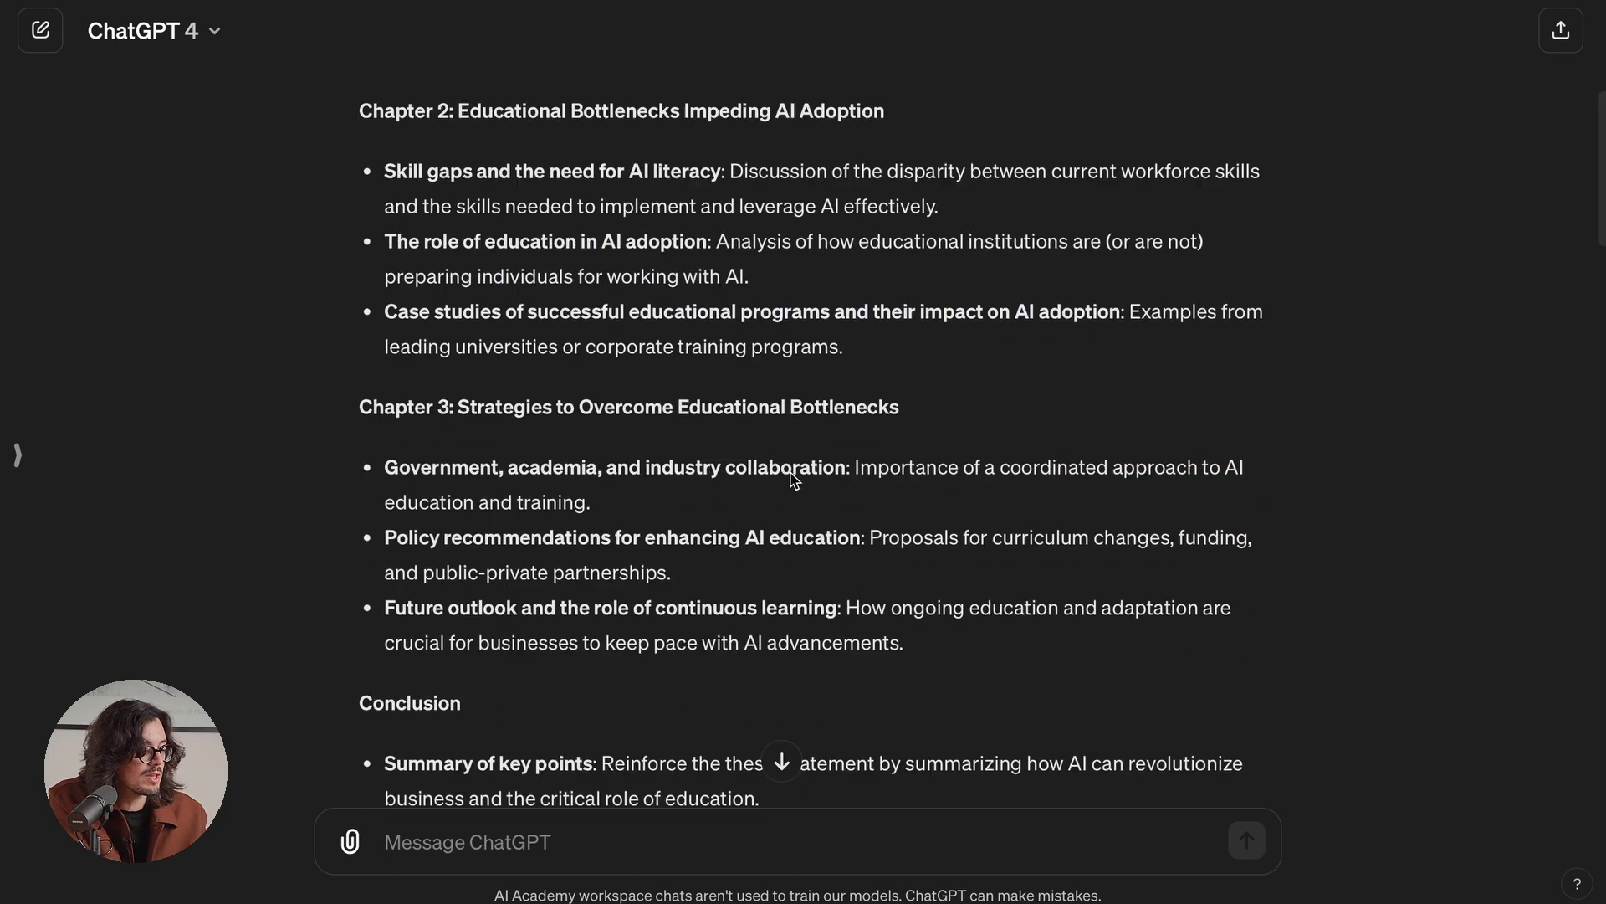
click(601, 837)
scroll(561, 406, down, 1)
text(Great. Now write section 2, using this as background info)
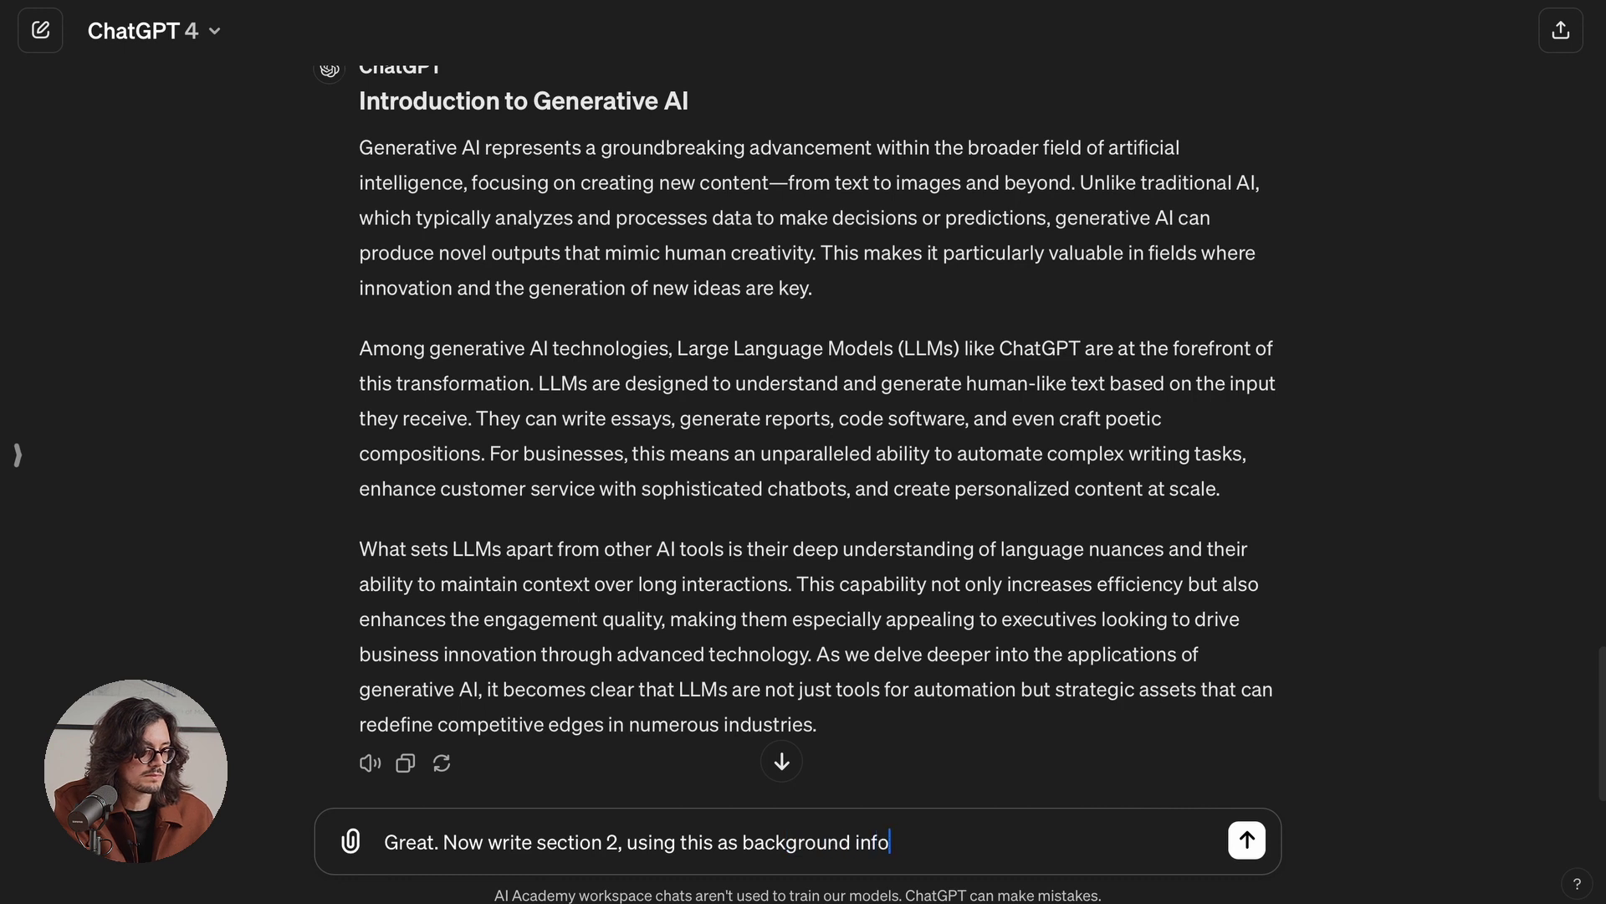
text(rmation:)
key(shift+Return)
key(ctrl+v)
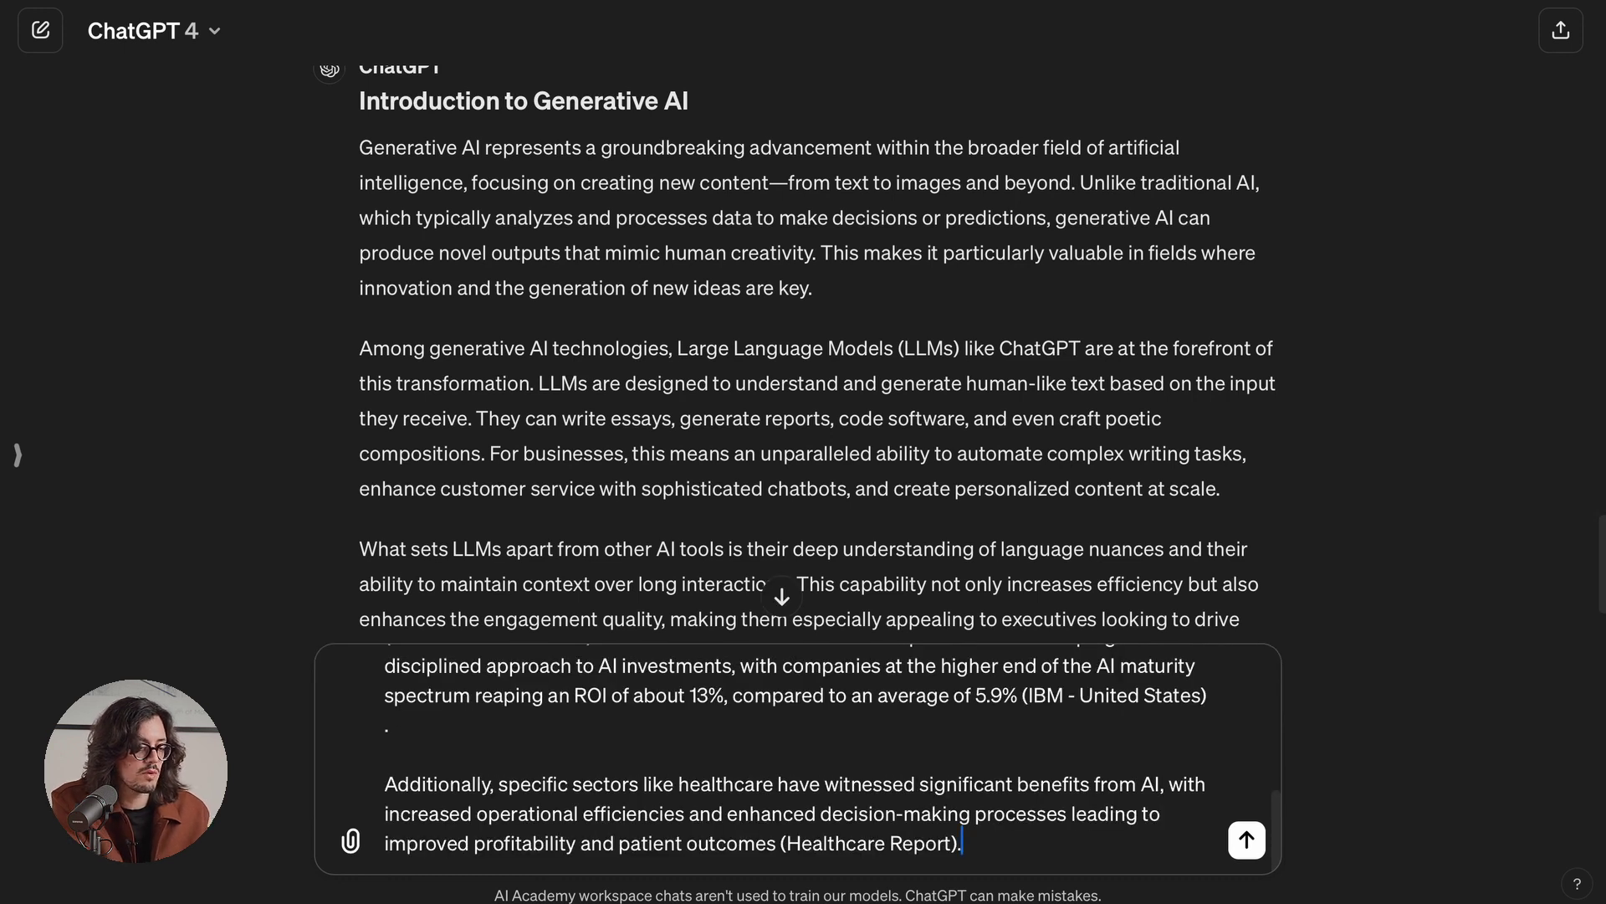
key(Return)
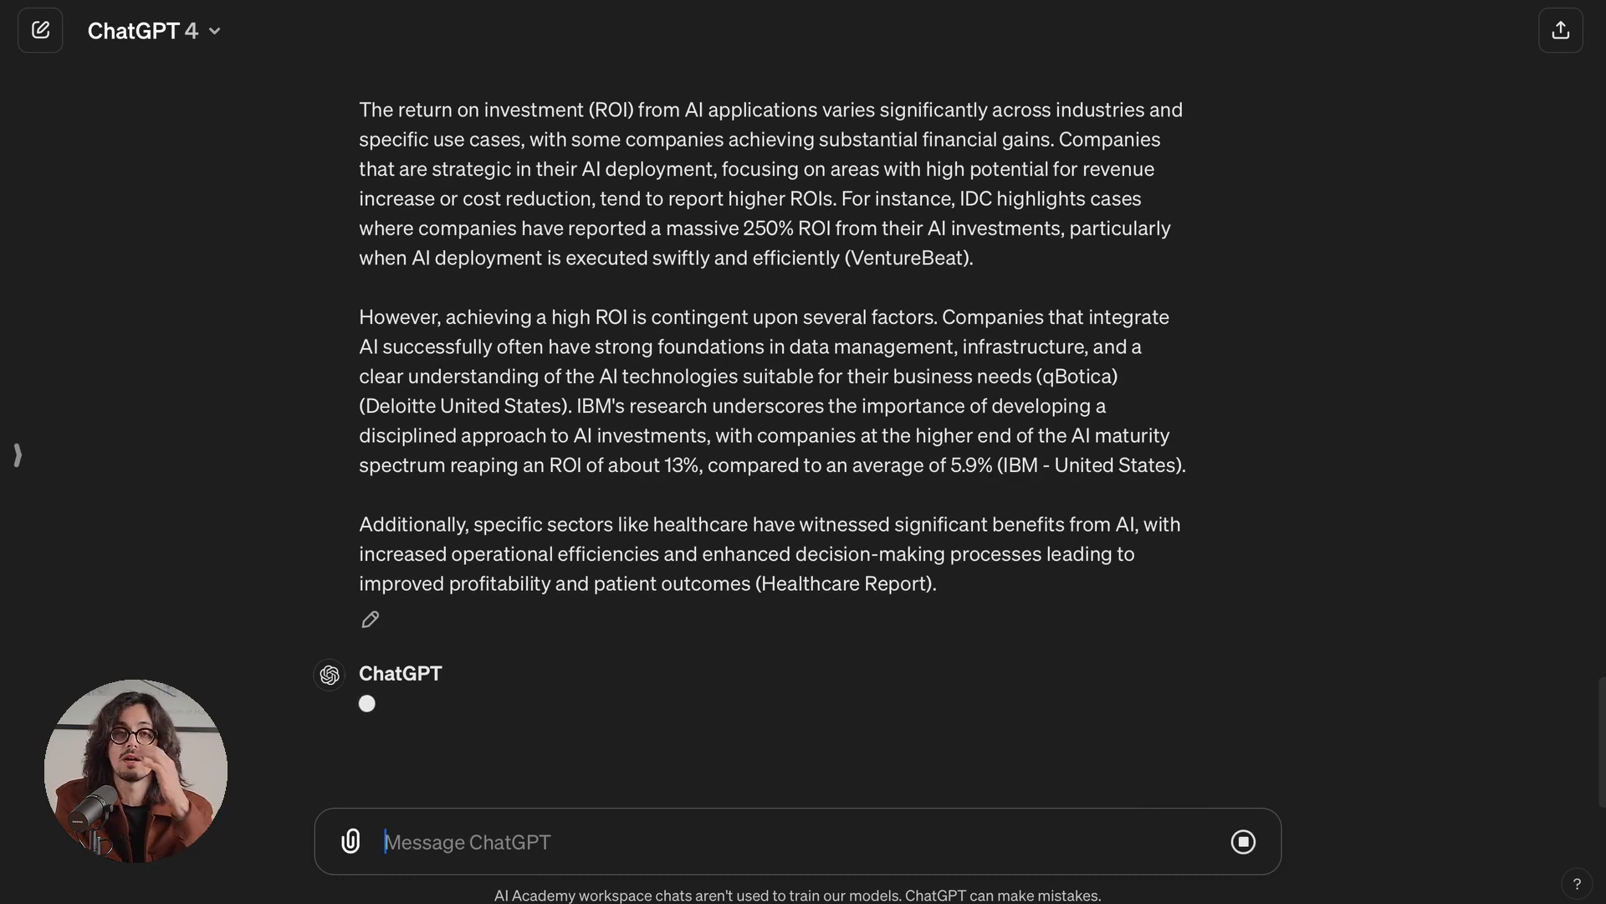